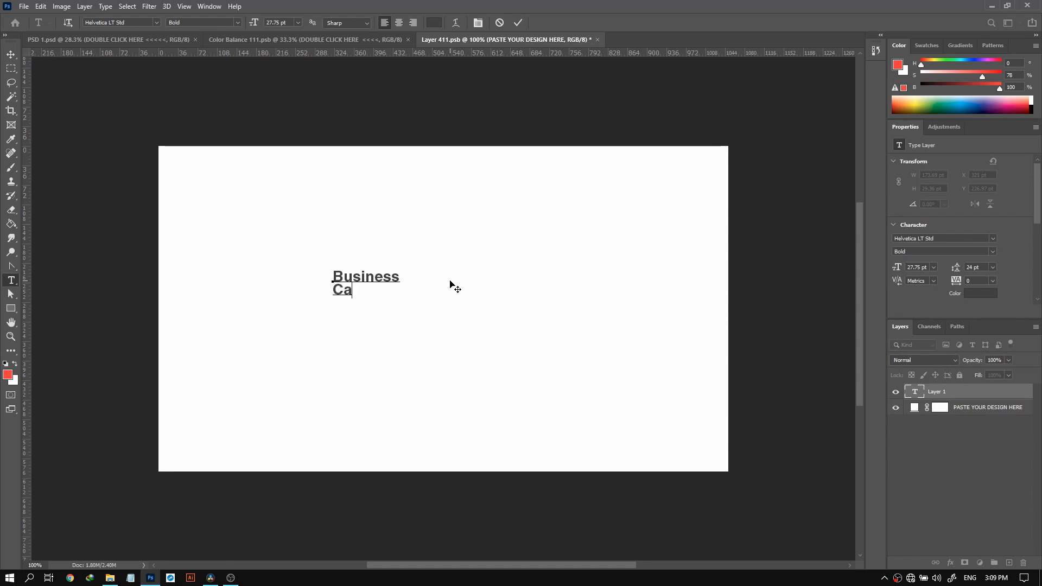
# Complete the card's text layer so it reads Business Card Mockup on three lines.
pyautogui.press('Return')
pyautogui.write('Mockup')
pyautogui.hotkey('ctrl', 'a')
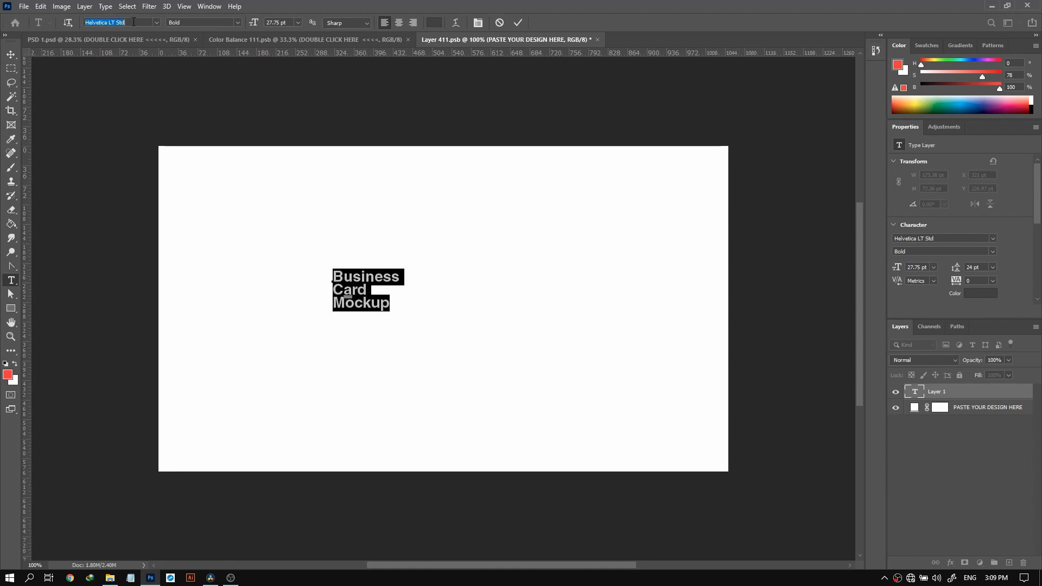
# Enlarge the text and place it in the card's lower-left area, saving and closing the design file.
pyautogui.keyDown('ctrl'); pyautogui.moveTo(402, 314); pyautogui.dragTo(499, 362); pyautogui.keyUp('ctrl')
pyautogui.hotkey('ctrl', 'Return')
pyautogui.moveTo(422, 298); pyautogui.dragTo(294, 331)
pyautogui.hotkey('ctrl', 's')
pyautogui.click(585, 40)
pyautogui.press('m')
pyautogui.moveTo(172, 128); pyautogui.dragTo(736, 228)
pyautogui.scroll(2, 623, 260)
pyautogui.keyDown('alt'); pyautogui.scroll(3, 516, 267); pyautogui.keyUp('alt')
pyautogui.rightClick(10, 69)
pyautogui.click(33, 69)
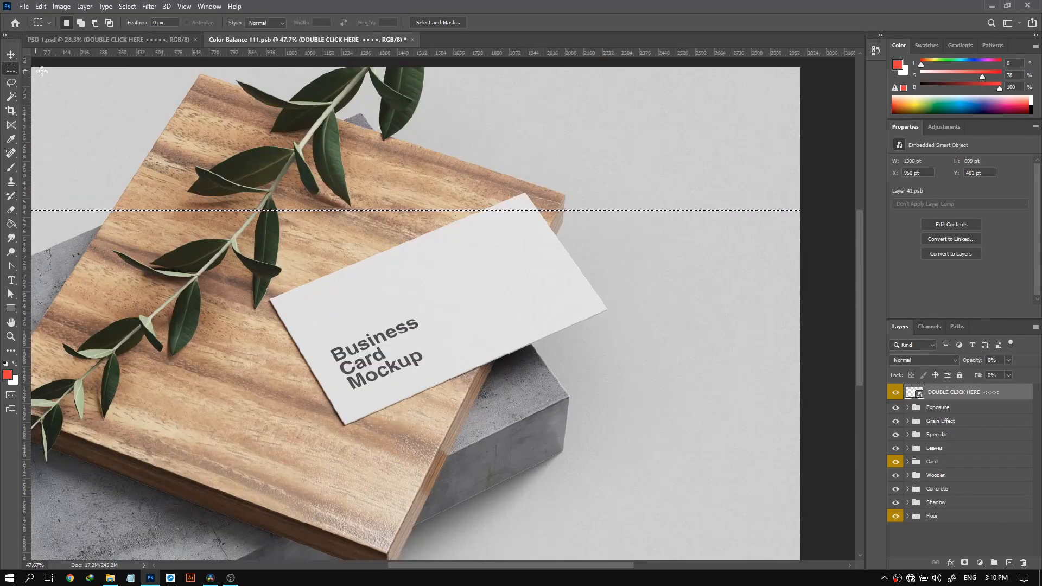
pyautogui.hotkey('ctrl', 'd')
# Change the PICK FLOOR COLOR fill in the Floor group to light pink fcb3a7.
pyautogui.keyDown('alt'); pyautogui.scroll(-5, 331, 318); pyautogui.keyUp('alt')
pyautogui.click(907, 515)
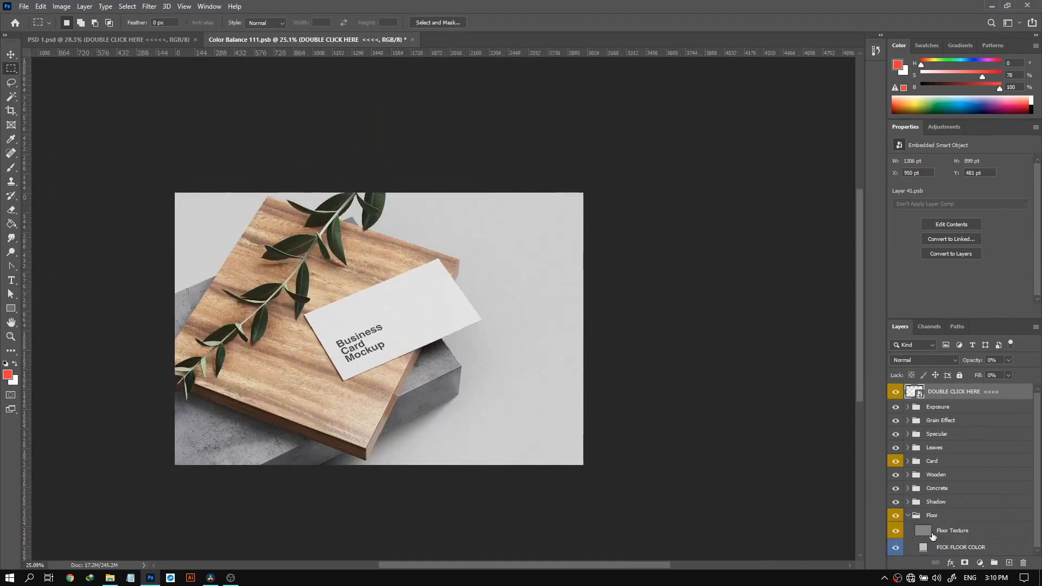
pyautogui.doubleClick(923, 546)
pyautogui.moveTo(804, 307); pyautogui.dragTo(805, 296)
pyautogui.moveTo(730, 179)
pyautogui.mouseDown()
pyautogui.moveTo(713, 172)
pyautogui.moveTo(693, 214)
pyautogui.moveTo(792, 194)
pyautogui.moveTo(721, 174)
pyautogui.mouseUp()
pyautogui.moveTo(805, 257); pyautogui.dragTo(804, 305)
pyautogui.click(687, 172)
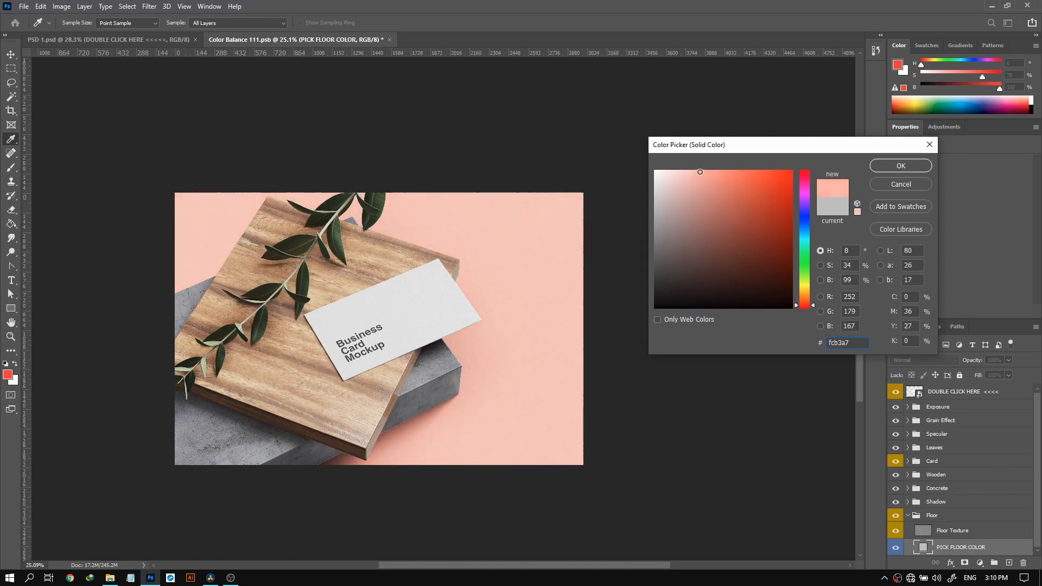
pyautogui.click(900, 166)
pyautogui.press('m')
# Inspect the business card and its surroundings up close against the pink floor.
pyautogui.keyDown('alt'); pyautogui.scroll(4, 468, 324); pyautogui.keyUp('alt')
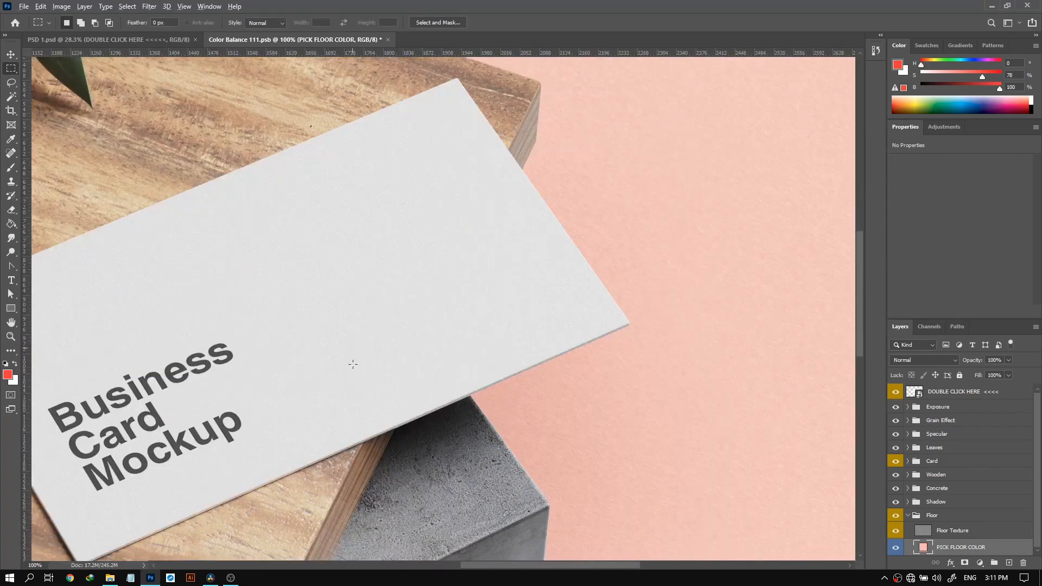
pyautogui.keyDown('alt'); pyautogui.scroll(-1, 353, 364); pyautogui.keyUp('alt')
pyautogui.moveTo(491, 566); pyautogui.dragTo(434, 566)
pyautogui.keyDown('alt'); pyautogui.scroll(-2, 387, 384); pyautogui.keyUp('alt')
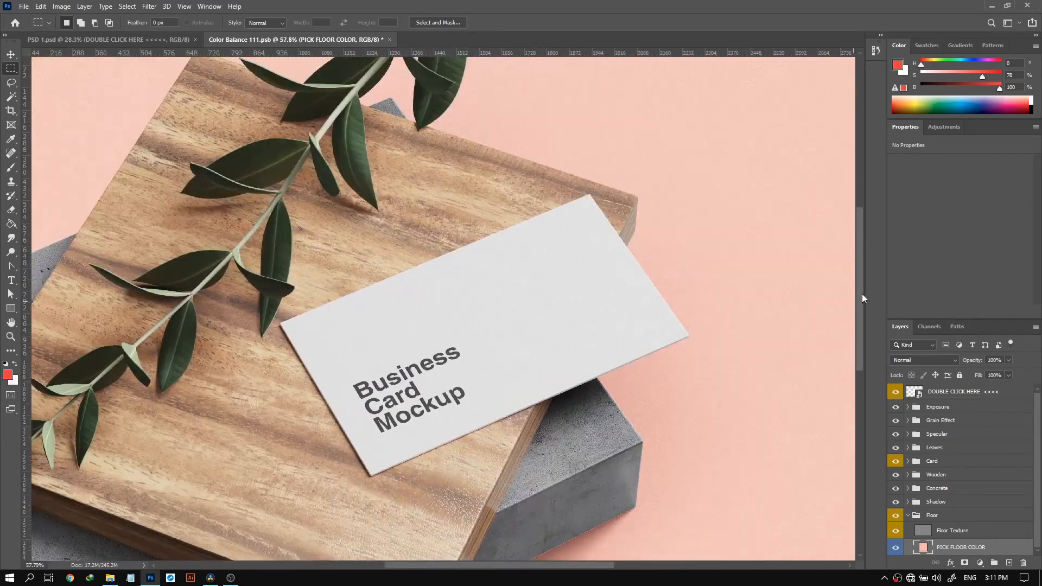
pyautogui.moveTo(863, 299); pyautogui.dragTo(854, 320)
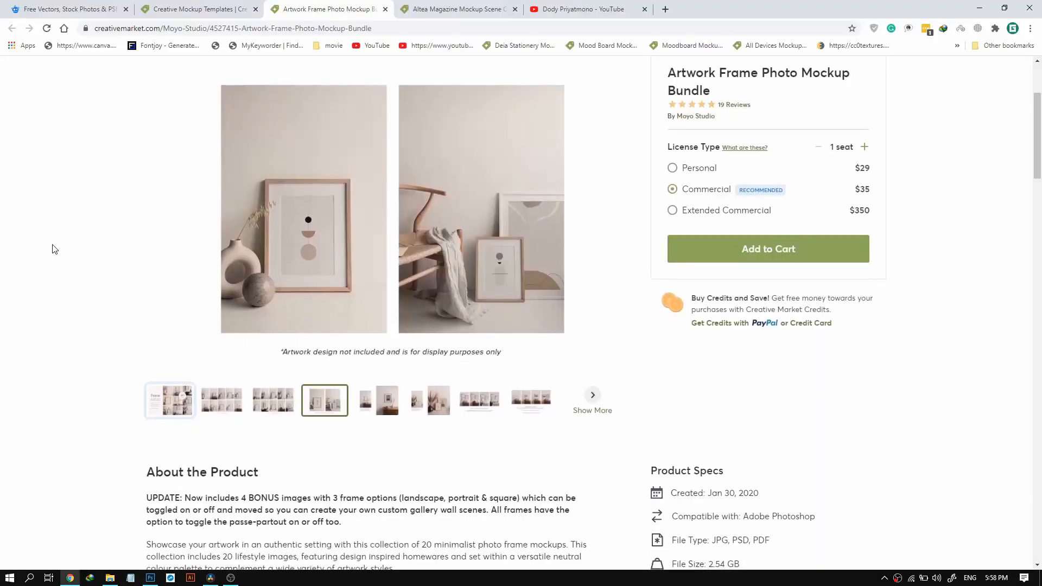
# In the browser, look through the Artwork Frame Photo Mockup Bundle page and view its framed artwork above a wooden sideboard preview.
pyautogui.scroll(2, 344, 298)
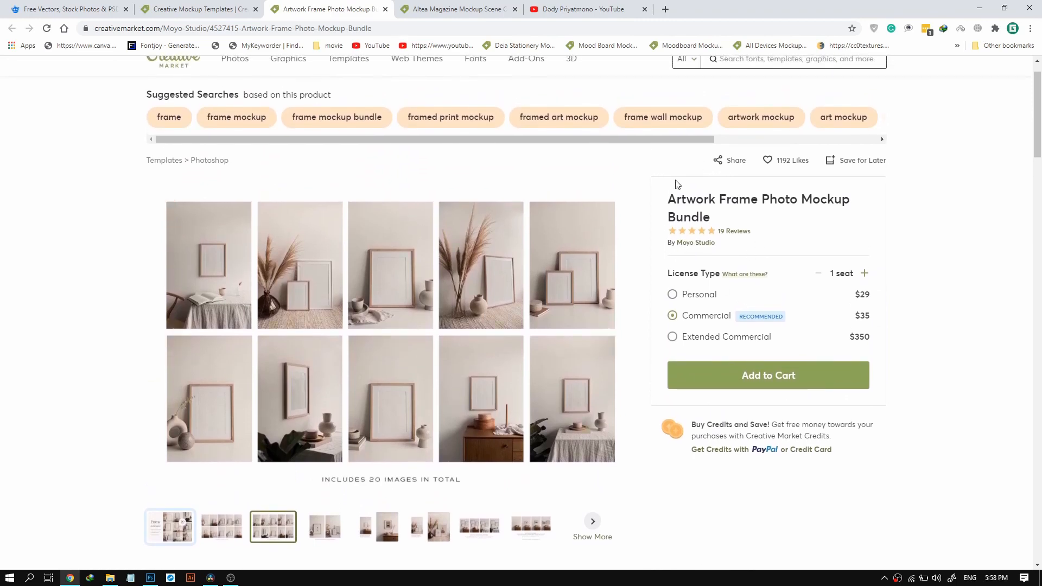
pyautogui.scroll(1, 678, 168)
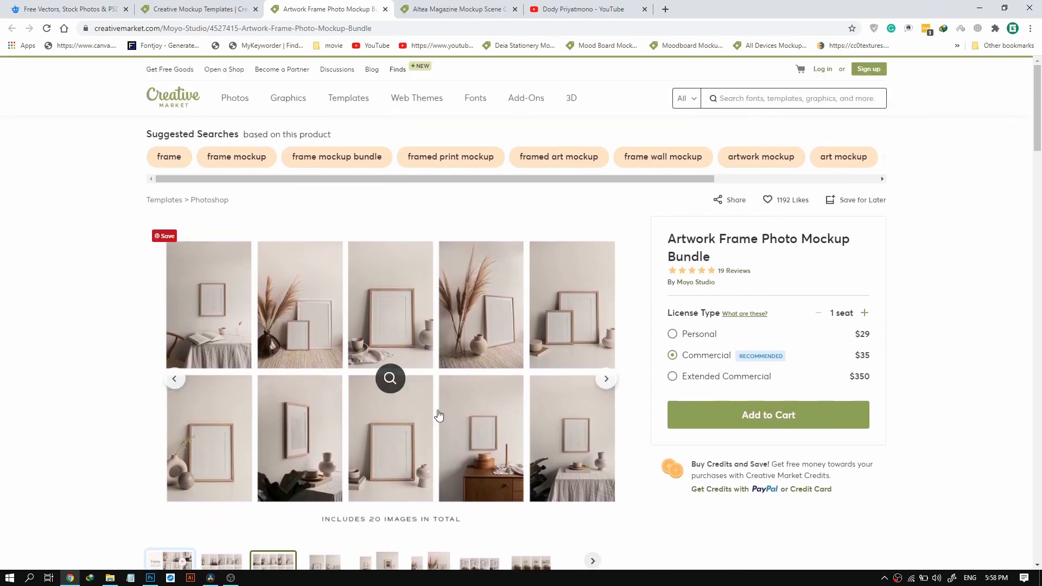
pyautogui.scroll(-2, 81, 379)
pyautogui.scroll(2, 199, 128)
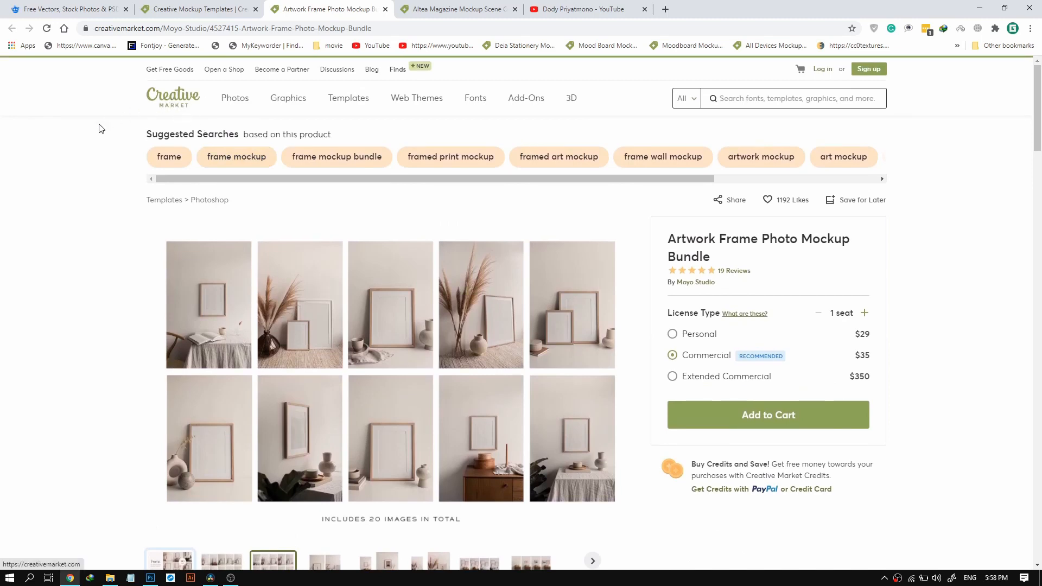
pyautogui.scroll(-4, 107, 123)
pyautogui.click(397, 378)
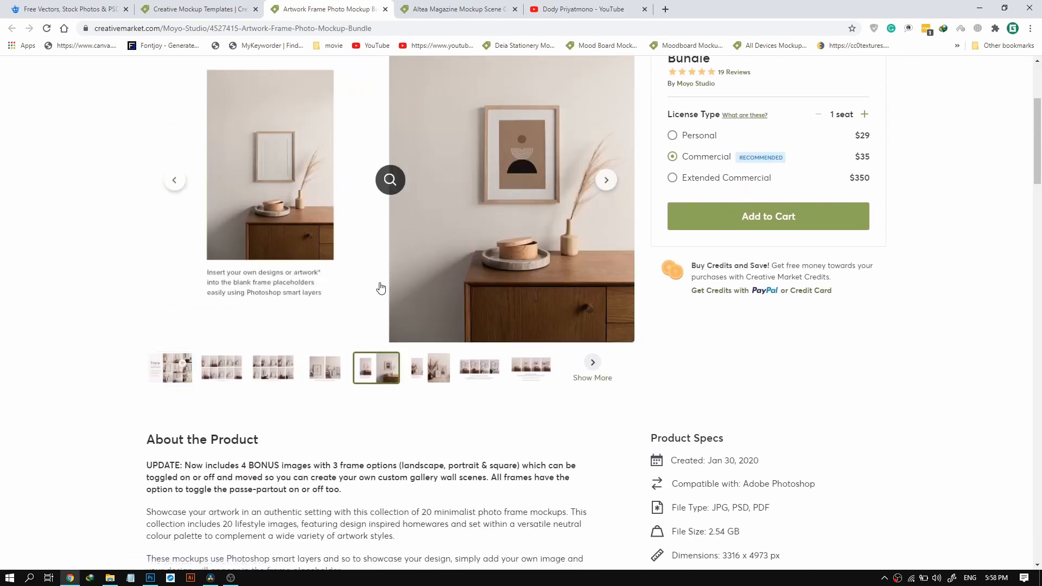
pyautogui.scroll(1, 362, 279)
pyautogui.scroll(1, 310, 260)
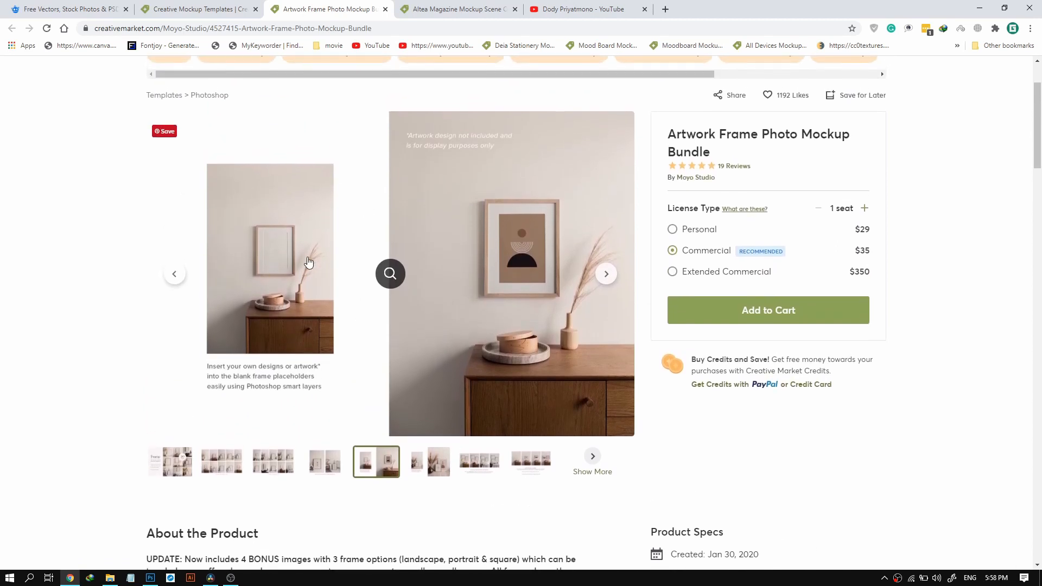
pyautogui.scroll(1, 310, 259)
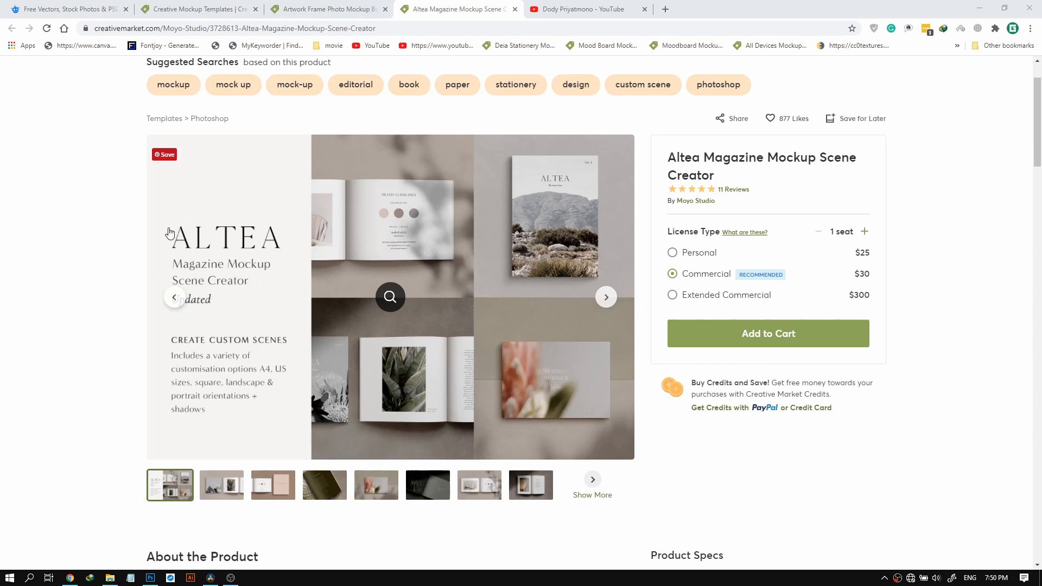
# View several preview images of the Altea Magazine Mockup Scene Creator, including the Brand Guidelines one.
pyautogui.click(223, 485)
pyautogui.press('Right')
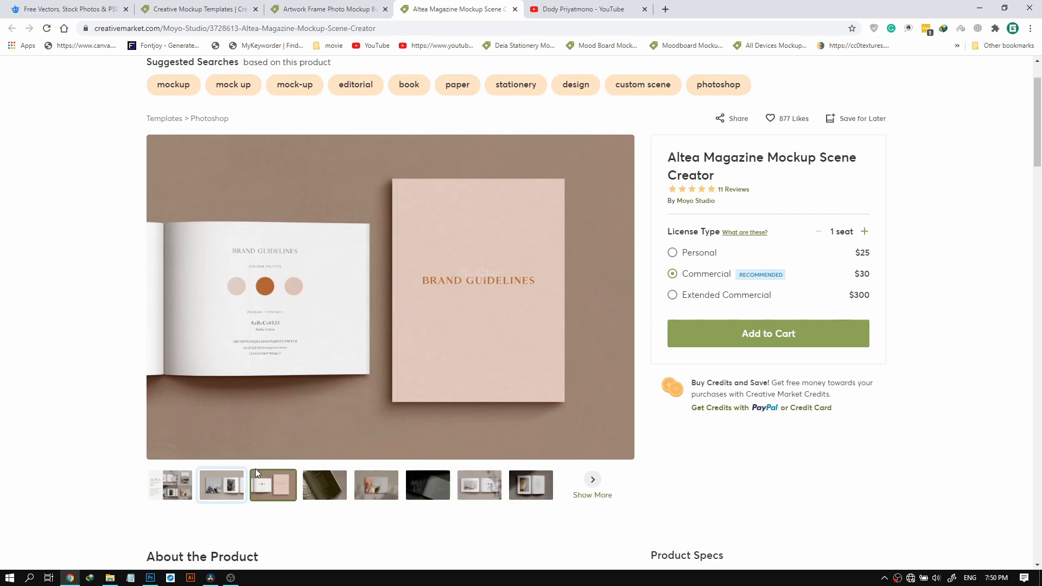
pyautogui.click(170, 486)
pyautogui.click(273, 484)
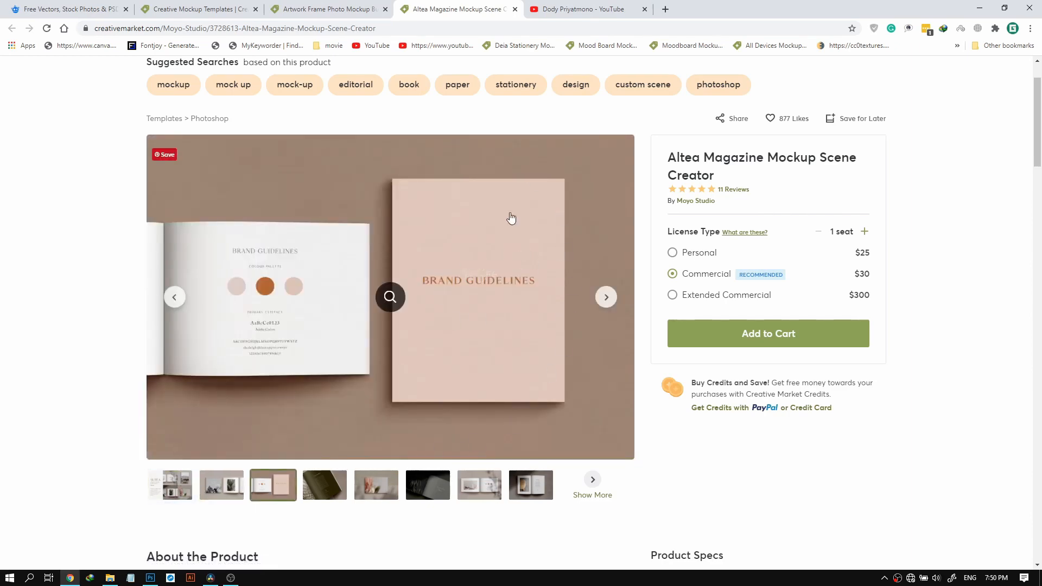
pyautogui.click(479, 485)
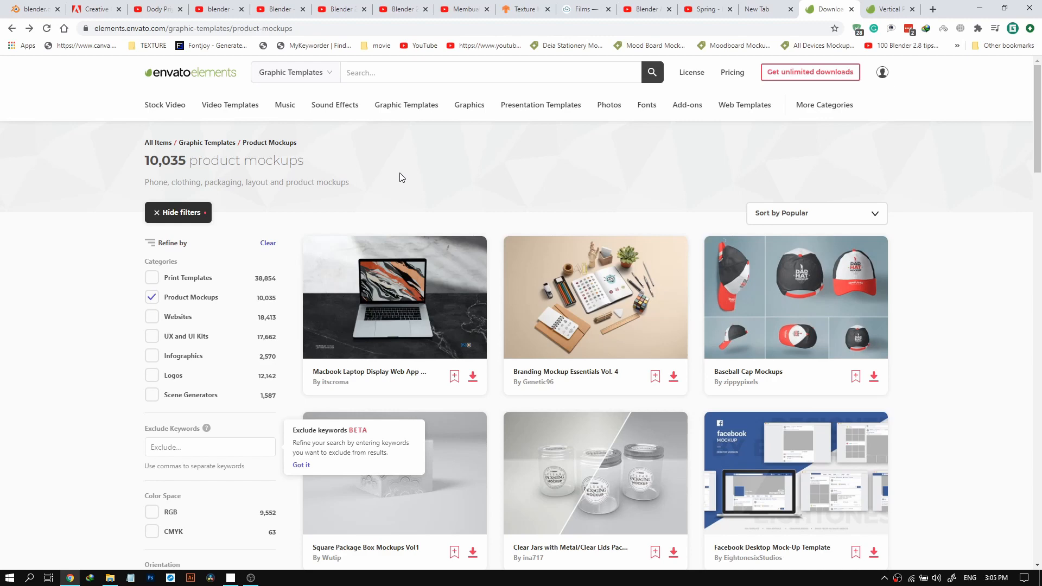
# Browse the popular product mockups listed on Envato Elements.
pyautogui.scroll(-3, 402, 178)
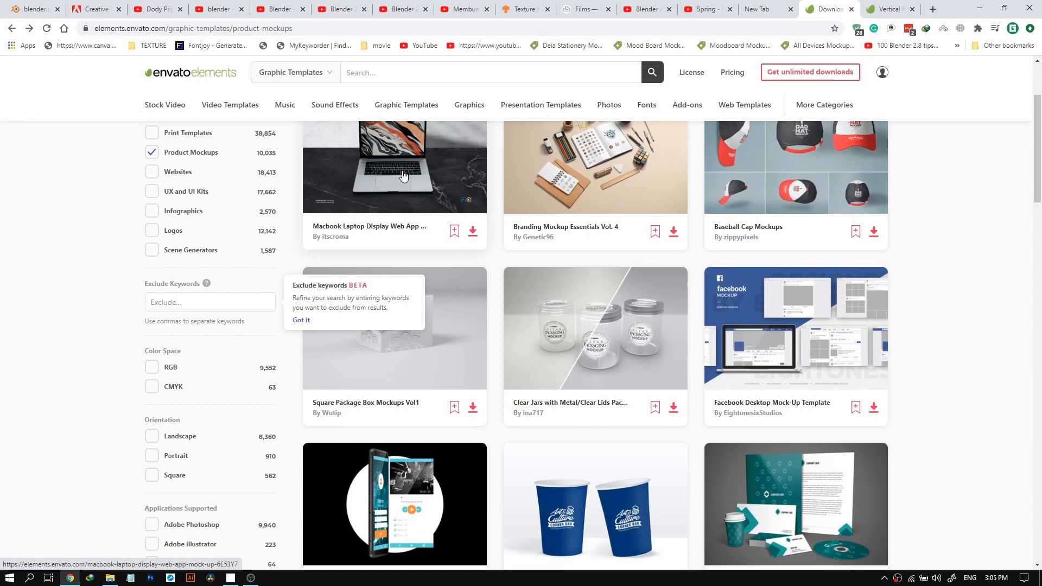
pyautogui.scroll(5, 402, 174)
pyautogui.scroll(-5, 518, 231)
pyautogui.scroll(-12, 508, 244)
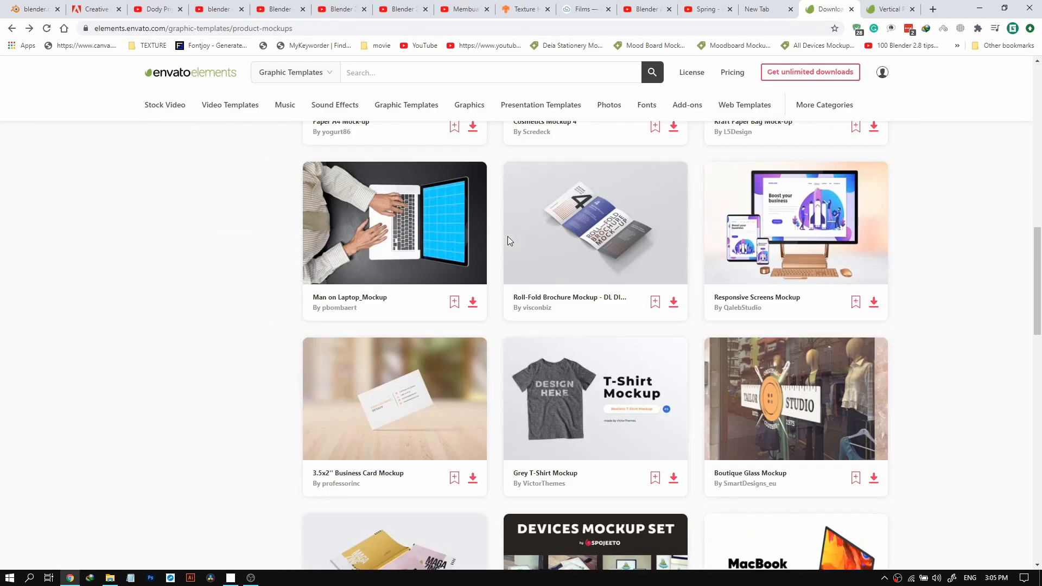
pyautogui.scroll(-4, 507, 238)
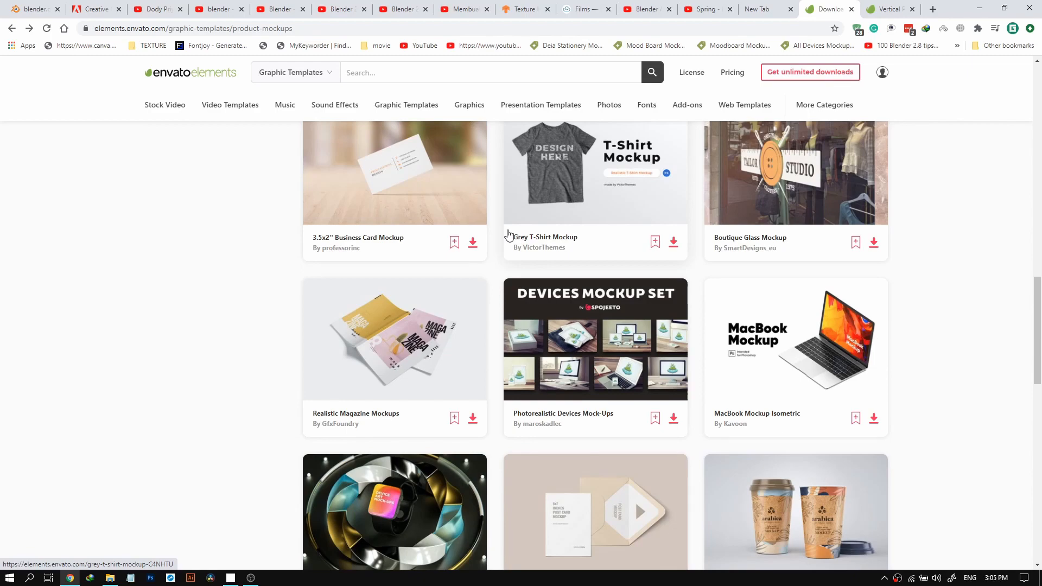
pyautogui.scroll(-3, 508, 234)
pyautogui.scroll(6, 509, 235)
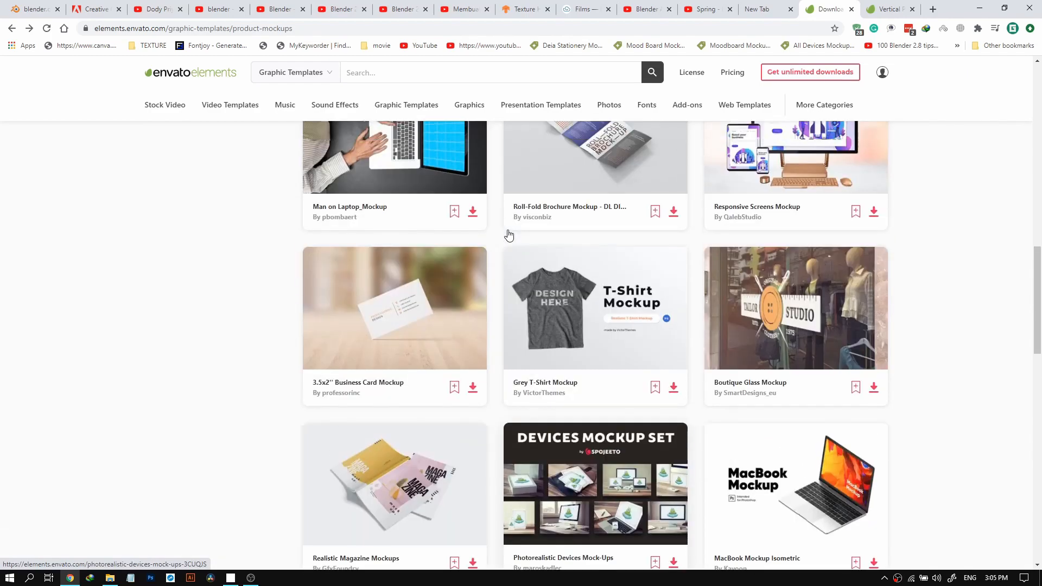
pyautogui.scroll(2, 509, 235)
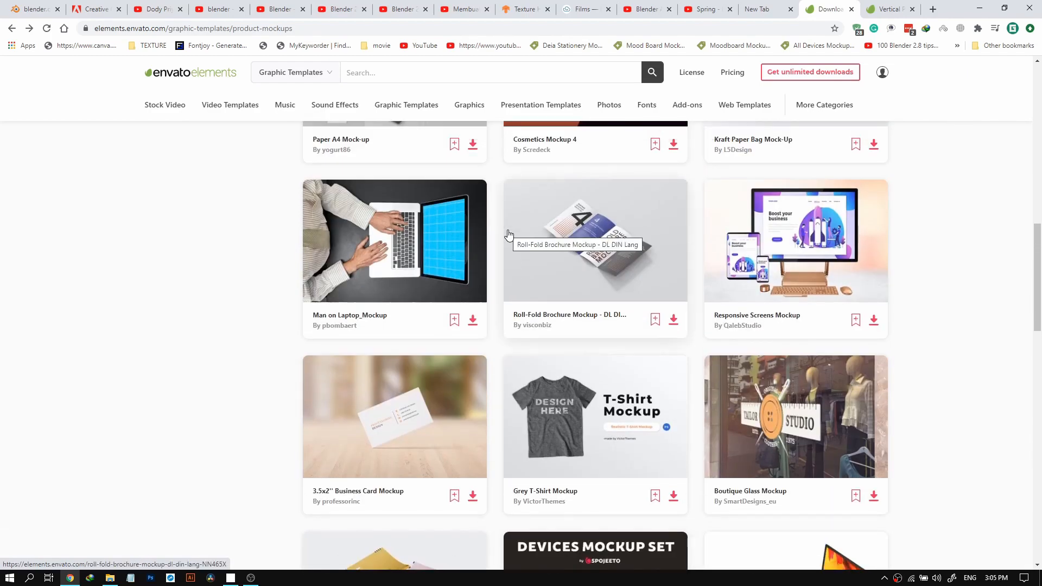
pyautogui.scroll(3, 509, 235)
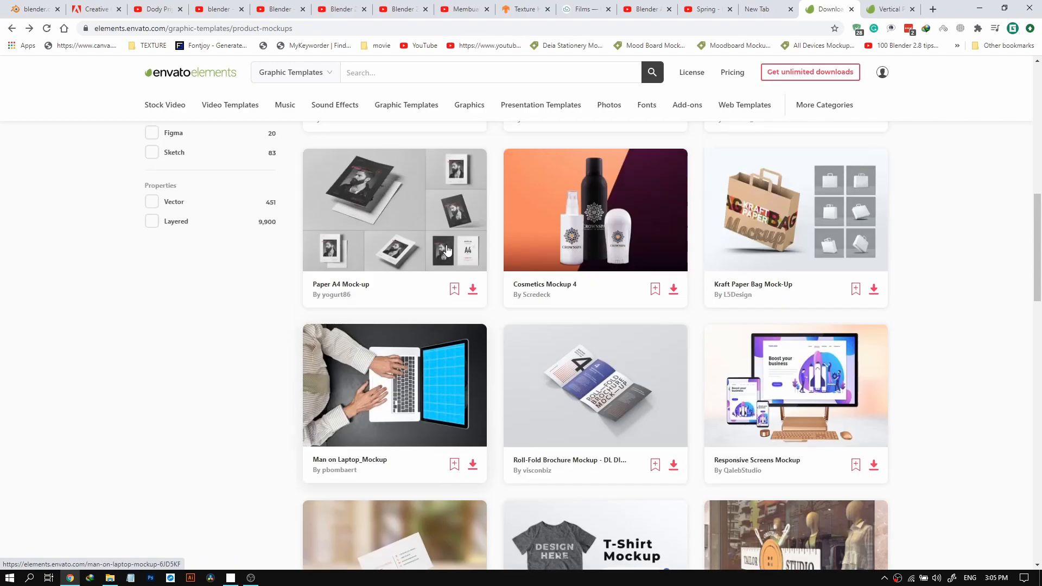
pyautogui.scroll(6, 448, 249)
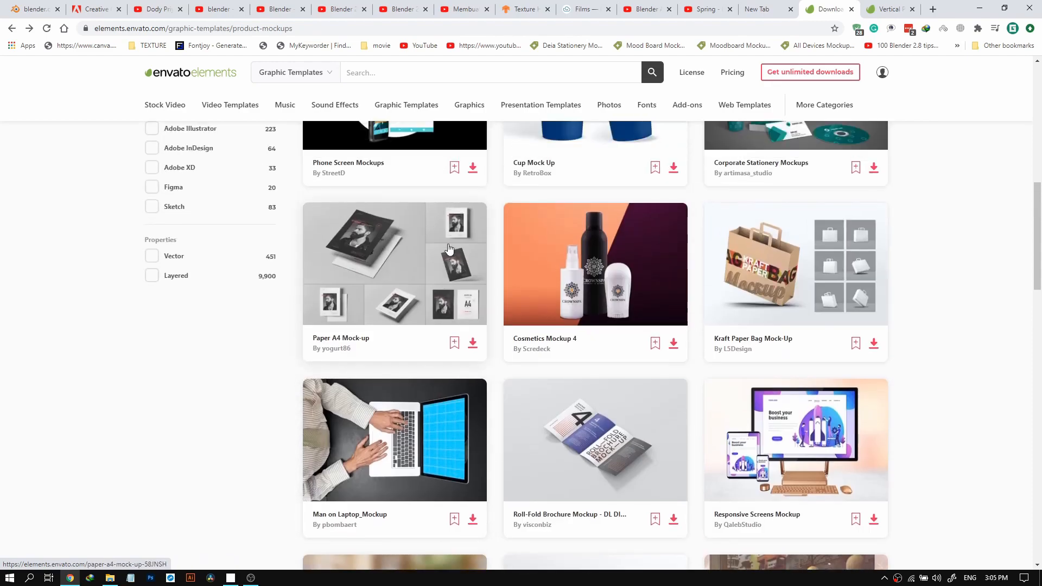
pyautogui.scroll(5, 448, 249)
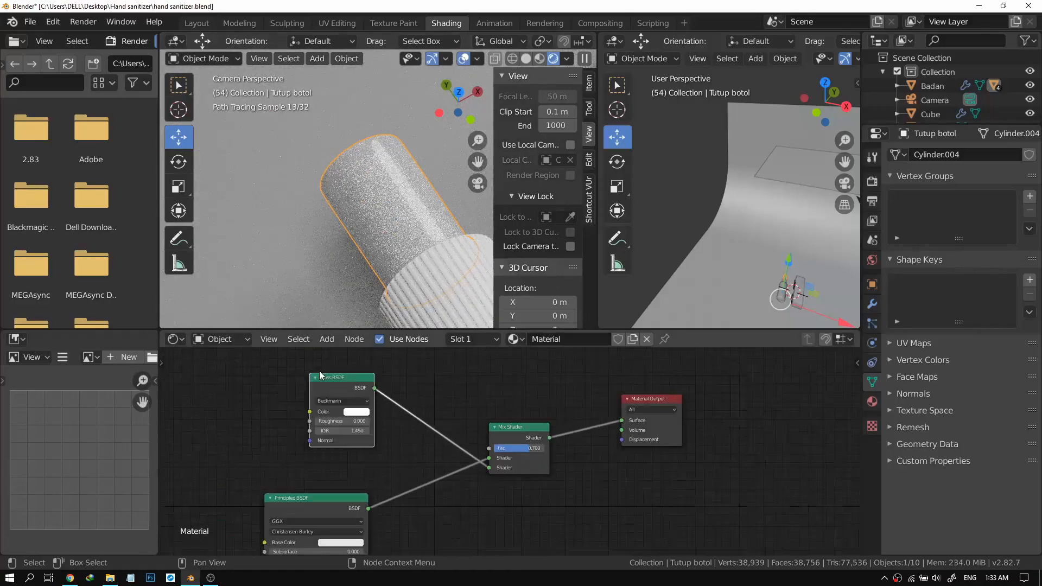
# In Blender, set the Mix Shader factor of the bottle cap's material to 0.85.
pyautogui.scroll(4, 450, 413)
pyautogui.doubleClick(423, 413)
pyautogui.write('0.7')
pyautogui.press('Return')
pyautogui.scroll(-3, 439, 261)
pyautogui.press('F12')
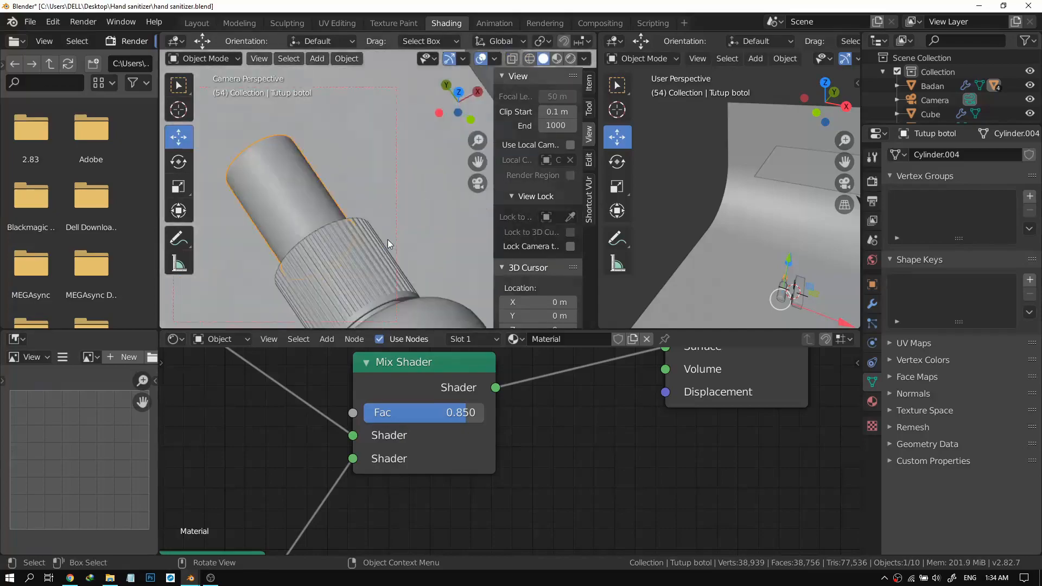
pyautogui.scroll(-3, 387, 239)
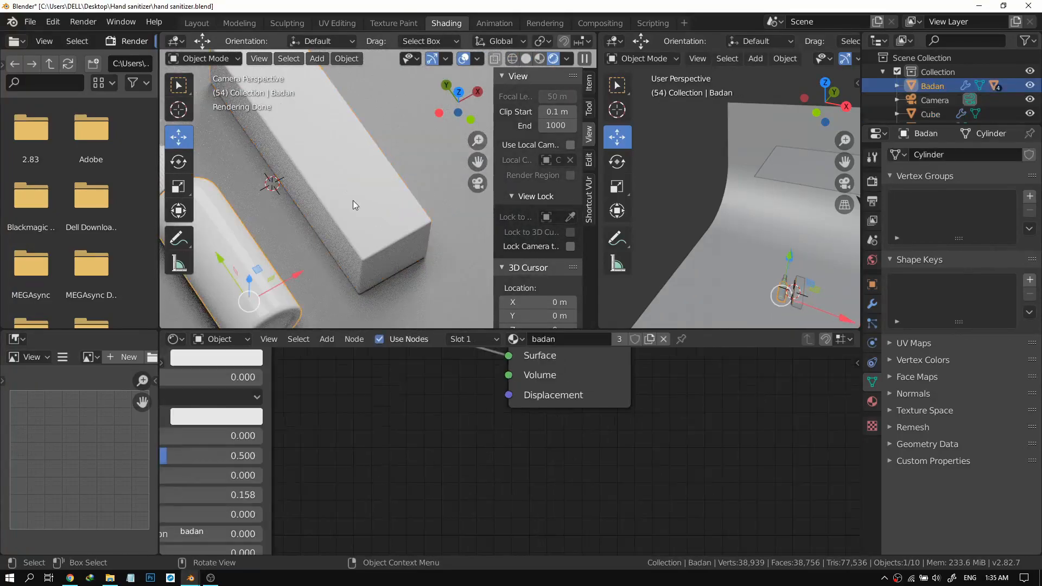
# Check the scene's render settings with the floor plane selected, and render the bottle and box image.
pyautogui.click(422, 257)
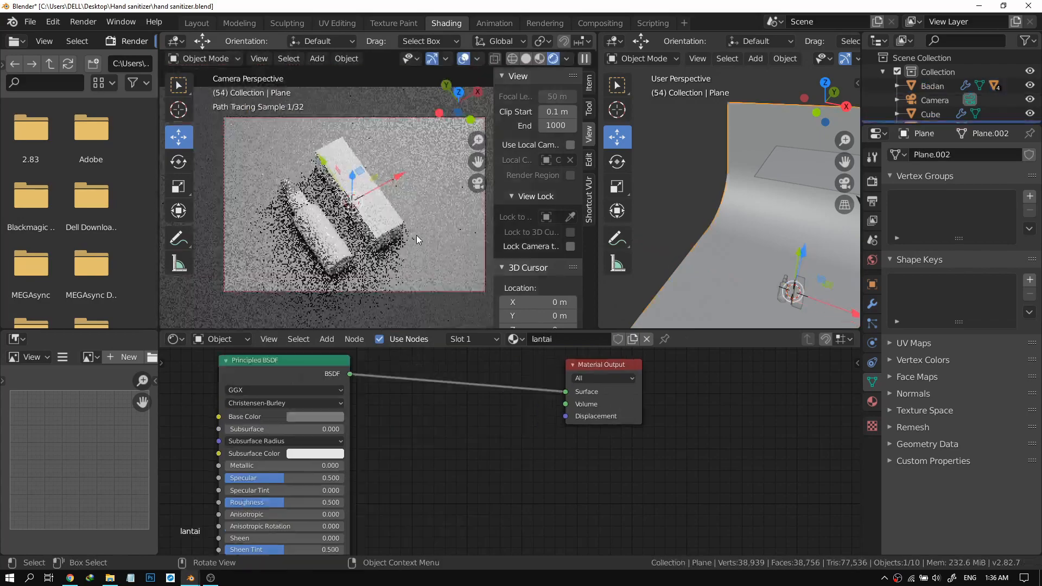
pyautogui.scroll(-3, 416, 235)
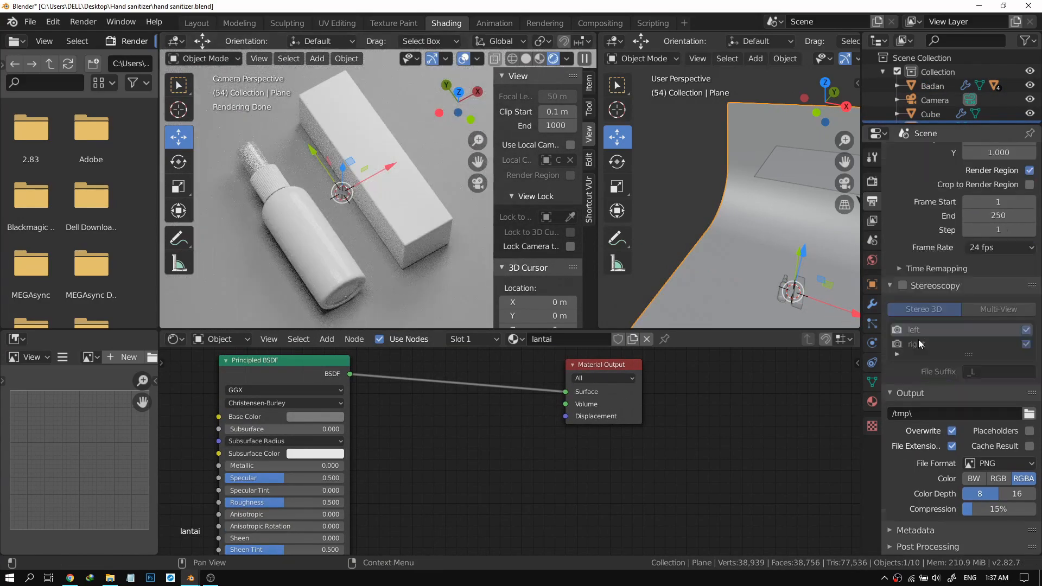
pyautogui.click(872, 181)
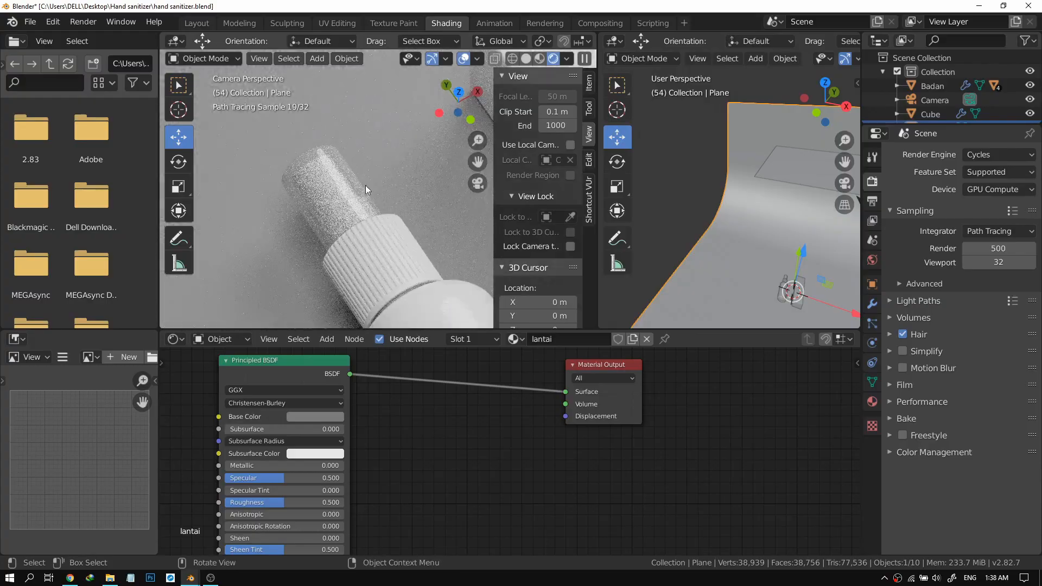
pyautogui.scroll(-5, 347, 221)
pyautogui.press('F12')
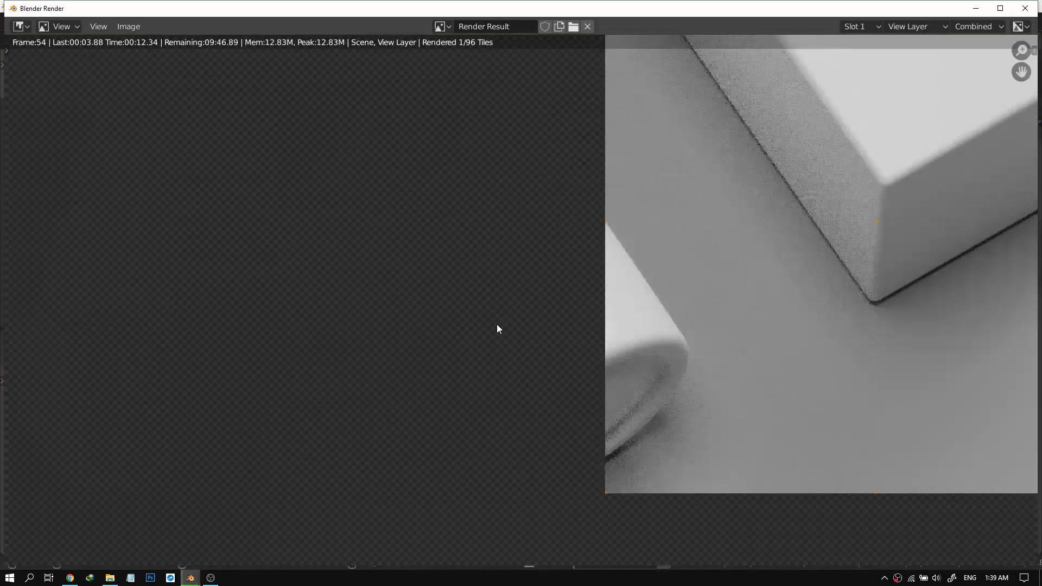
# Examine the bottle and box in the render in progress, both close up and as a whole.
pyautogui.scroll(-8, 485, 354)
pyautogui.moveTo(485, 354); pyautogui.dragTo(595, 284, button='middle')
pyautogui.scroll(3, 568, 372)
pyautogui.scroll(-1, 568, 373)
pyautogui.scroll(2, 530, 353)
pyautogui.scroll(-4, 594, 284)
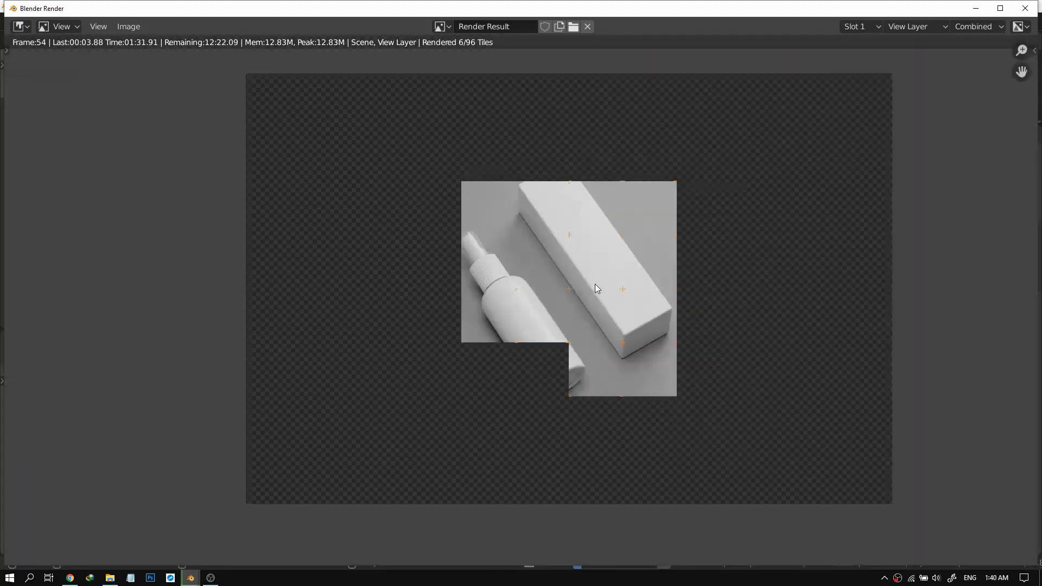
pyautogui.scroll(2, 592, 310)
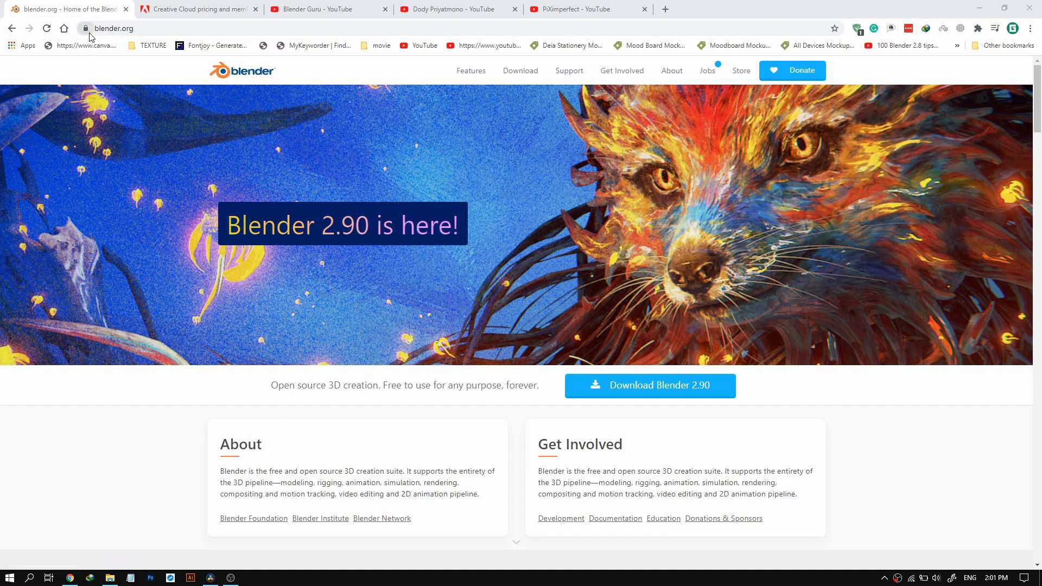
# Look over the Blender homepage in the browser, including its download and About sections.
pyautogui.scroll(-2, 408, 259)
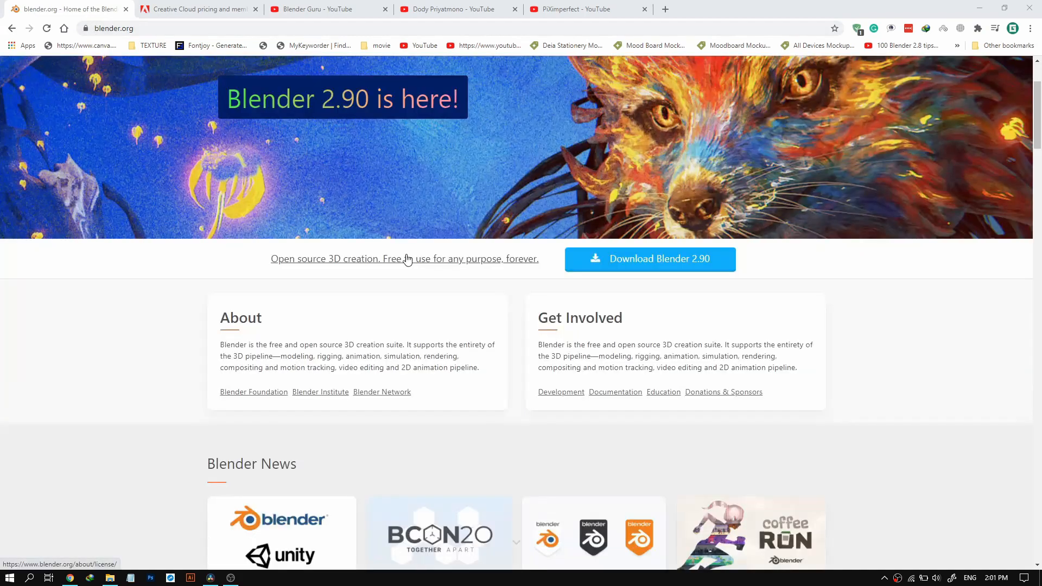
pyautogui.scroll(-1, 338, 204)
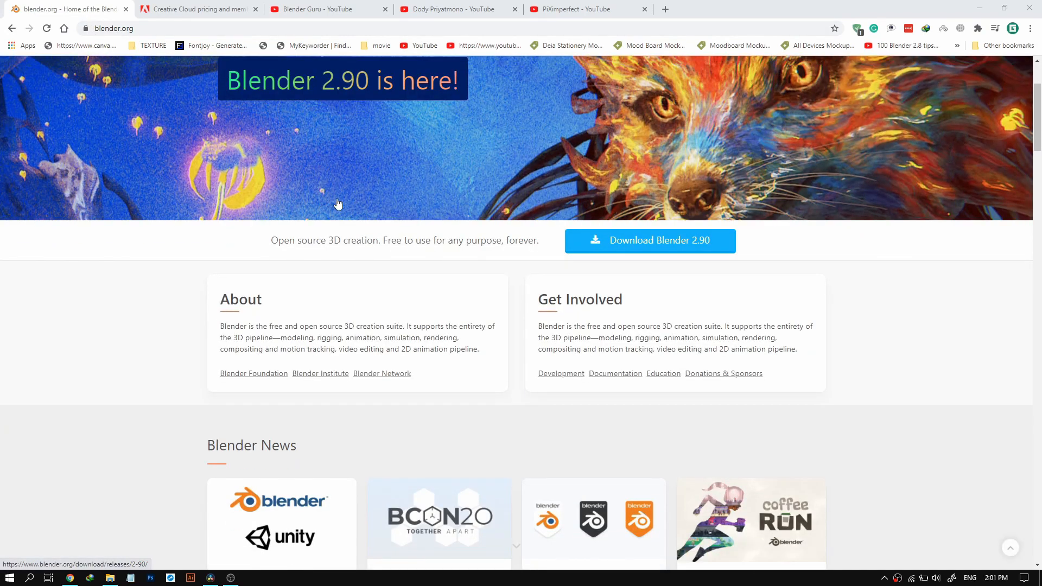
pyautogui.scroll(1, 144, 249)
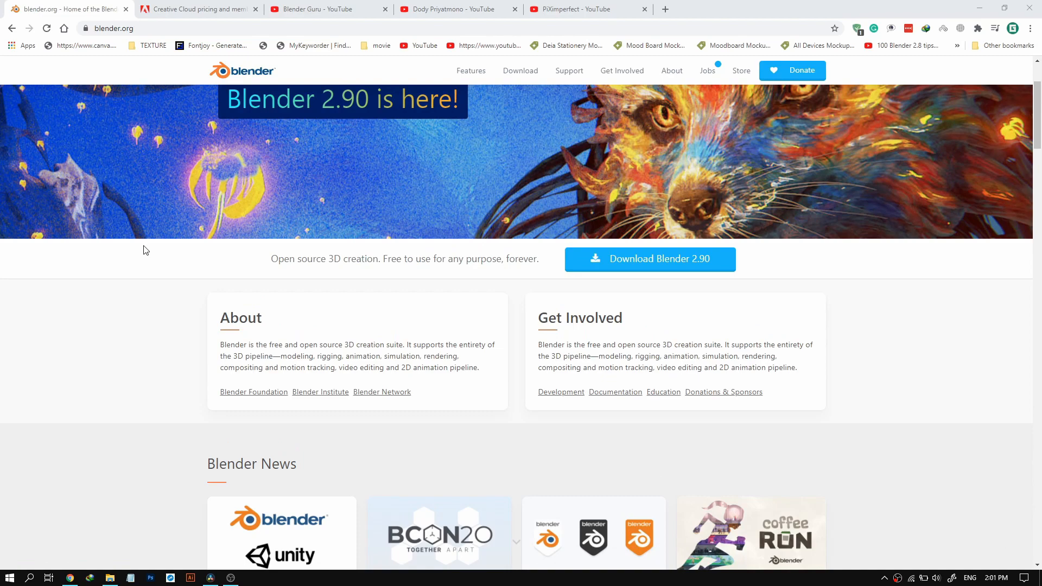
# Look over the Blender News and Developers Blog sections of the Blender homepage.
pyautogui.scroll(-10, 145, 250)
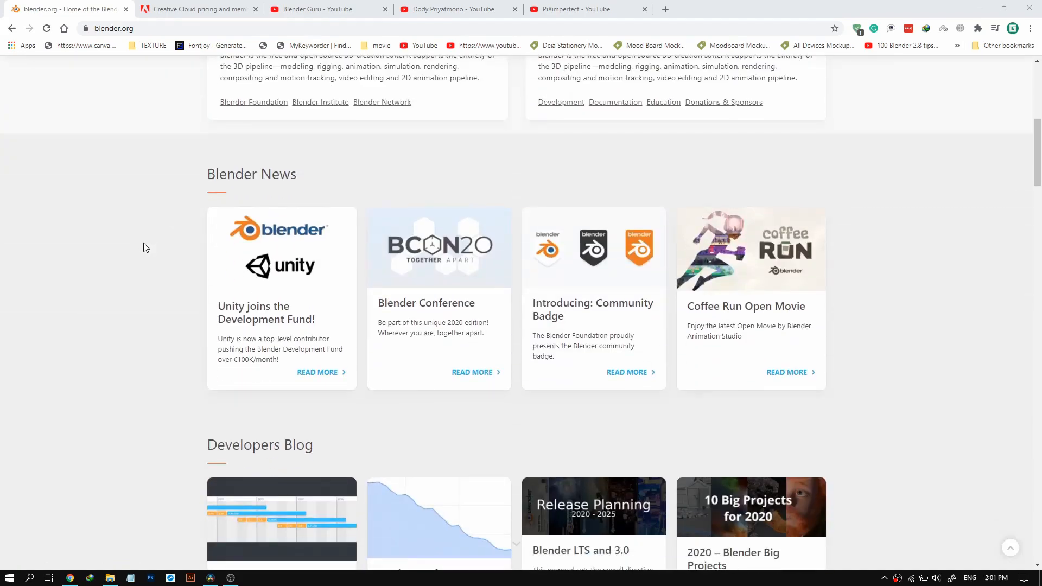
pyautogui.scroll(3, 145, 249)
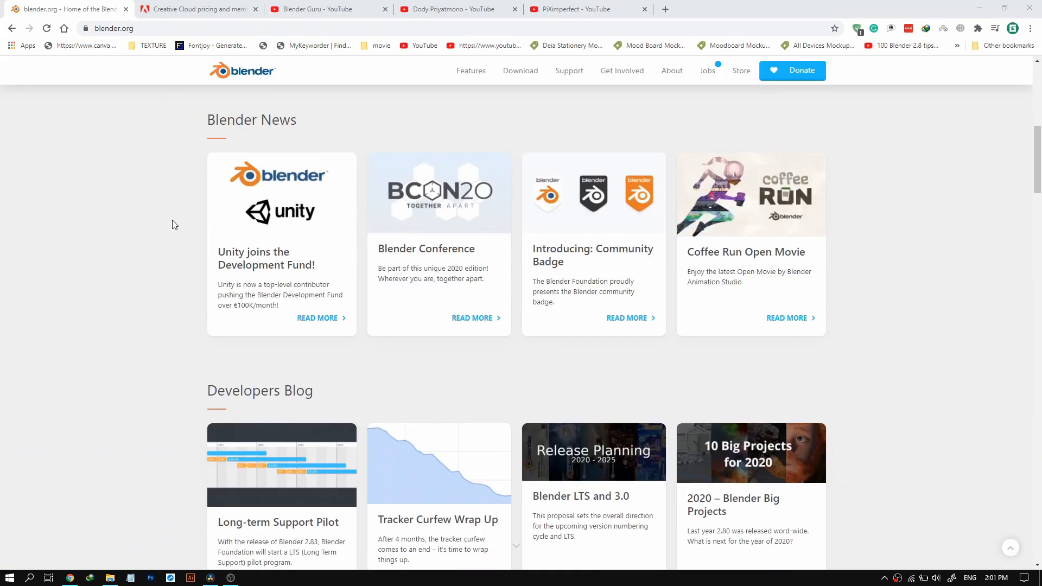
pyautogui.scroll(1, 171, 218)
# Examine the Photography and Photoshop plans on Adobe's Creative Cloud Plans & Pricing page for individuals.
pyautogui.click(173, 6)
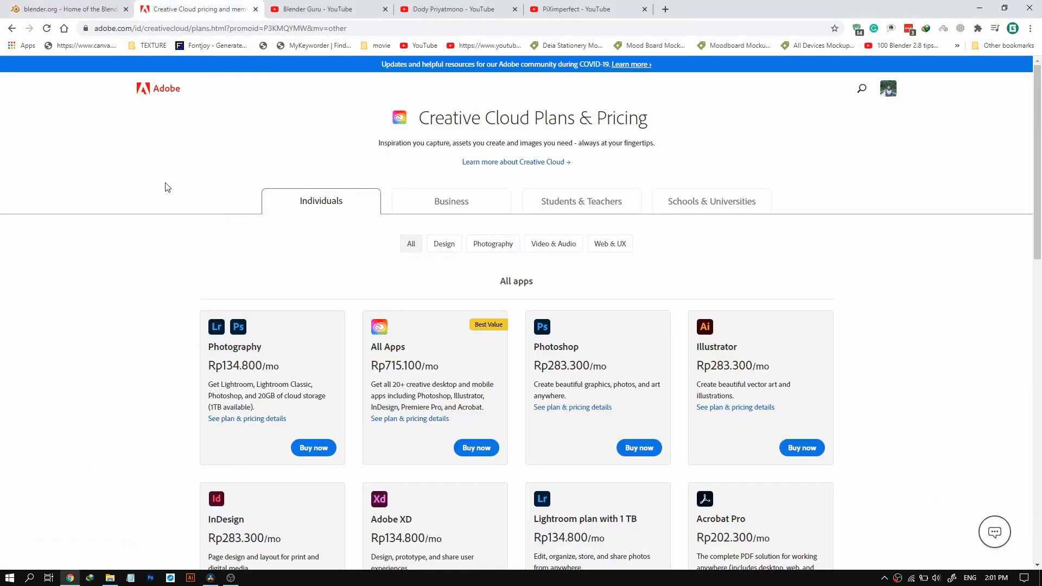
pyautogui.scroll(-1, 153, 211)
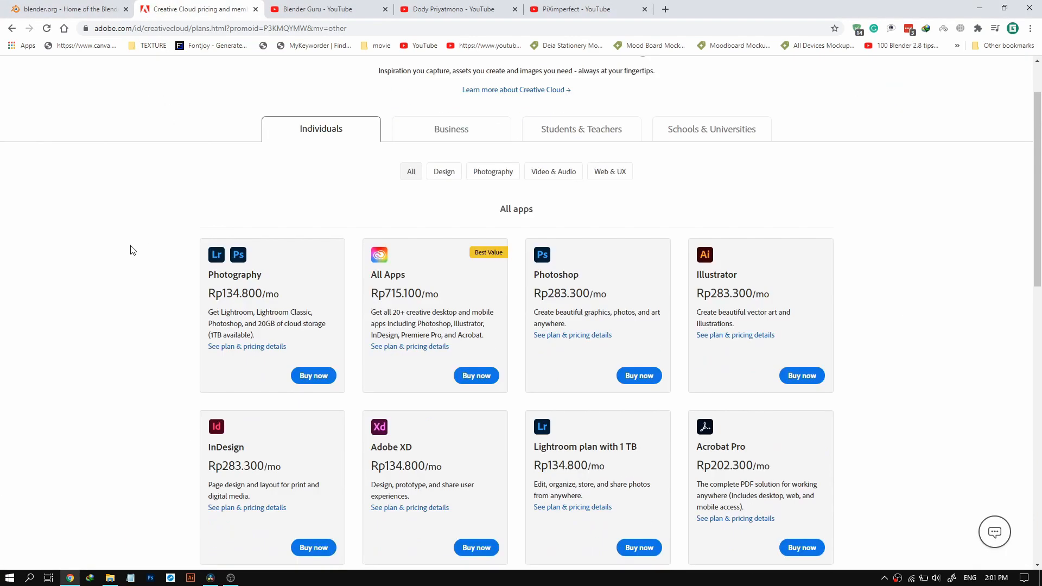
pyautogui.scroll(1, 133, 250)
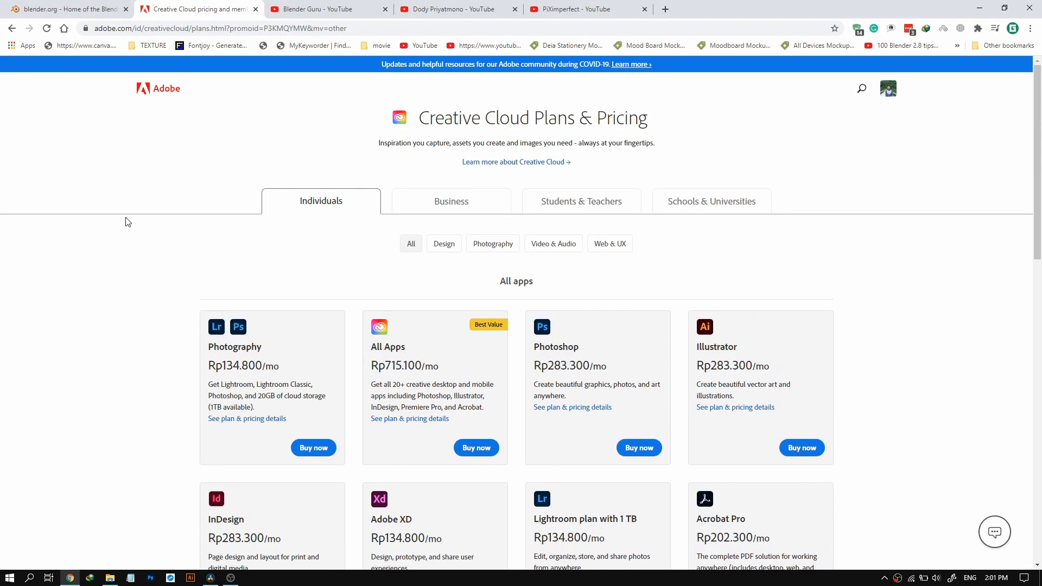
pyautogui.scroll(-3, 35, 271)
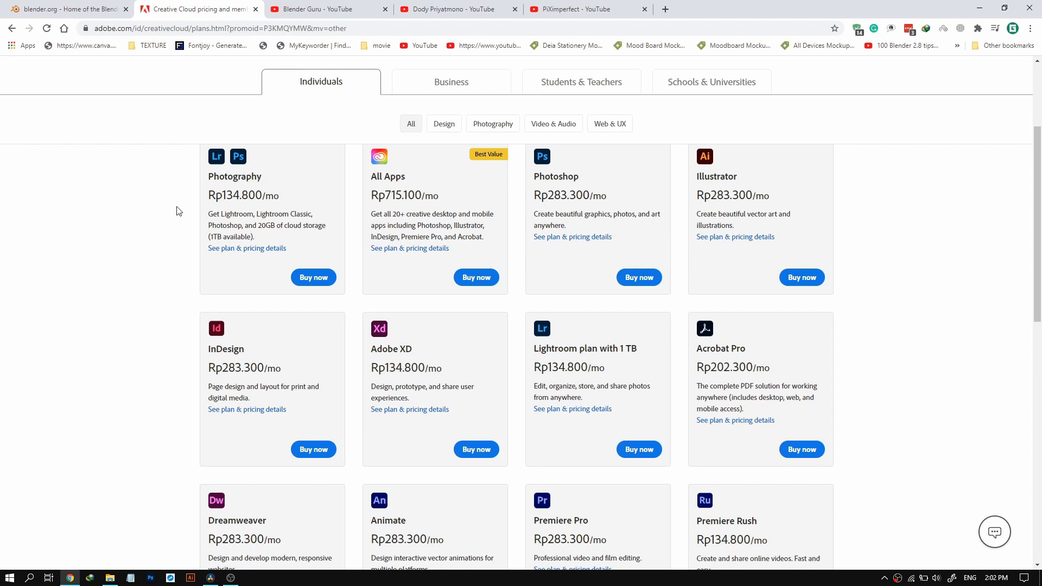
pyautogui.scroll(1, 179, 211)
pyautogui.moveTo(262, 194); pyautogui.dragTo(181, 202)
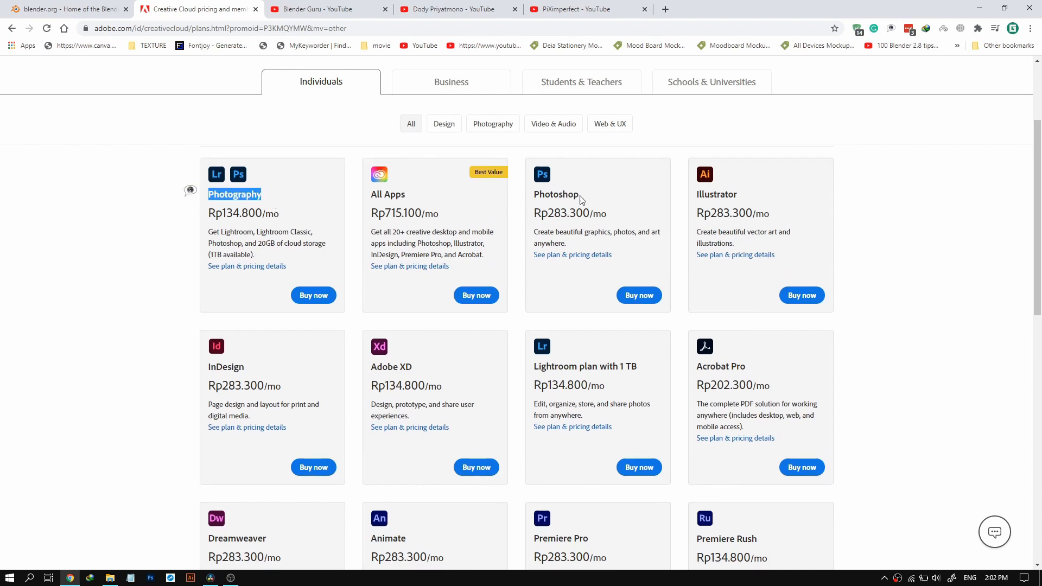
pyautogui.moveTo(539, 193); pyautogui.dragTo(603, 197)
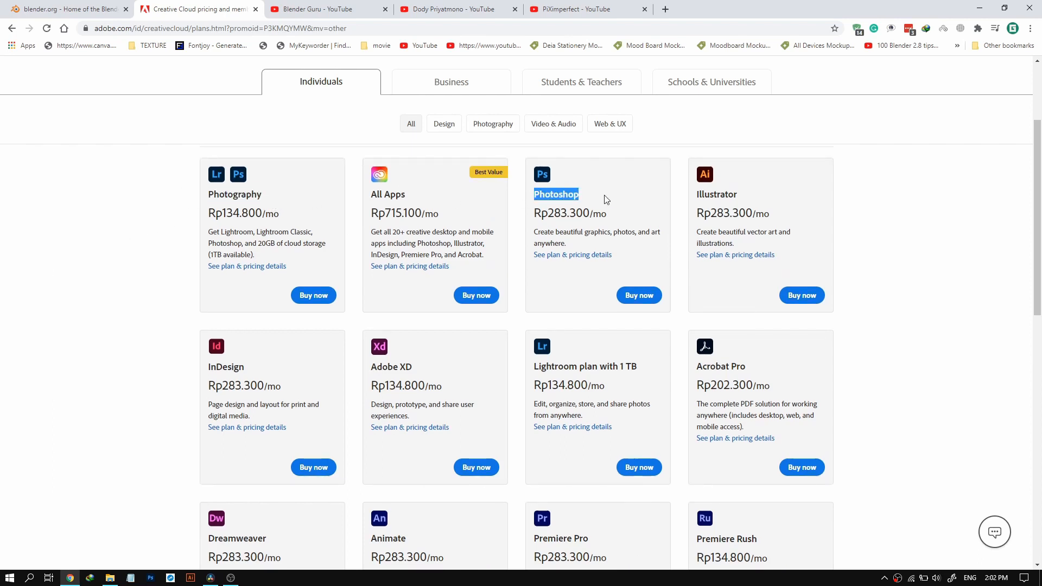
pyautogui.click(268, 199)
pyautogui.moveTo(267, 194); pyautogui.dragTo(210, 195)
pyautogui.click(170, 193)
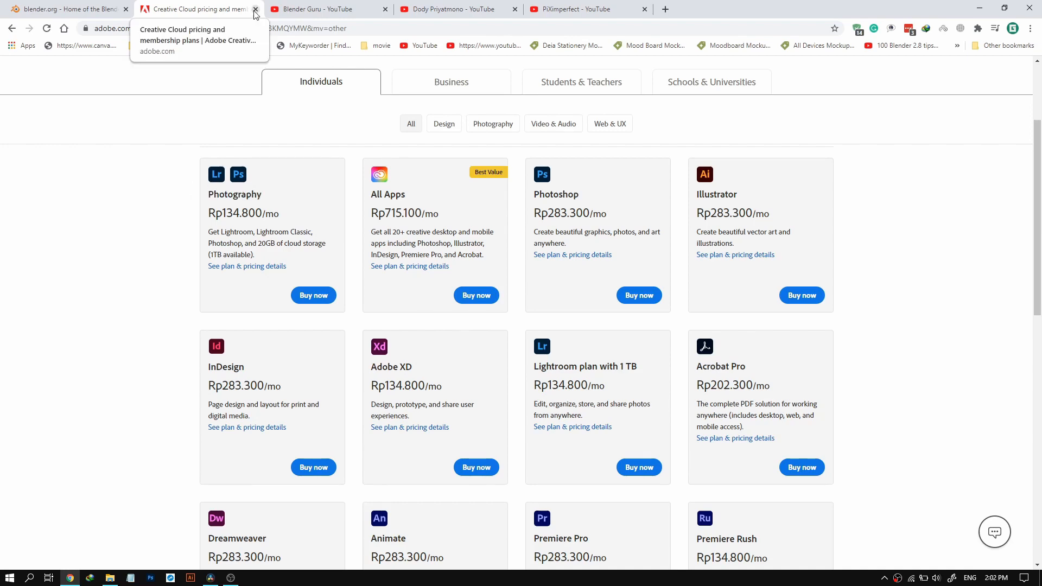
# Bring up the dody animation YouTube channel and place its browser tab ahead of the Blender Guru one.
pyautogui.click(319, 7)
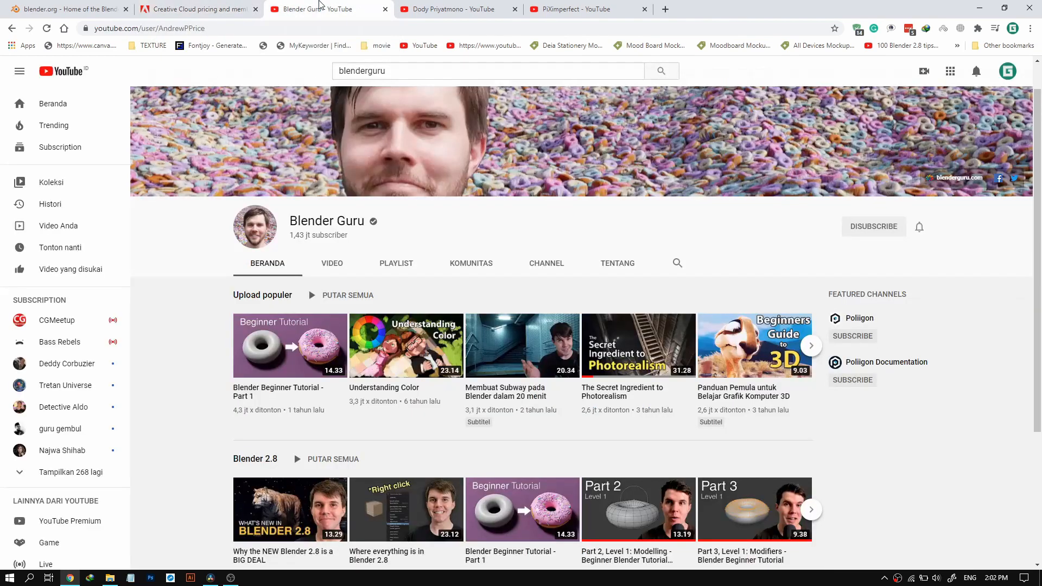
pyautogui.click(442, 10)
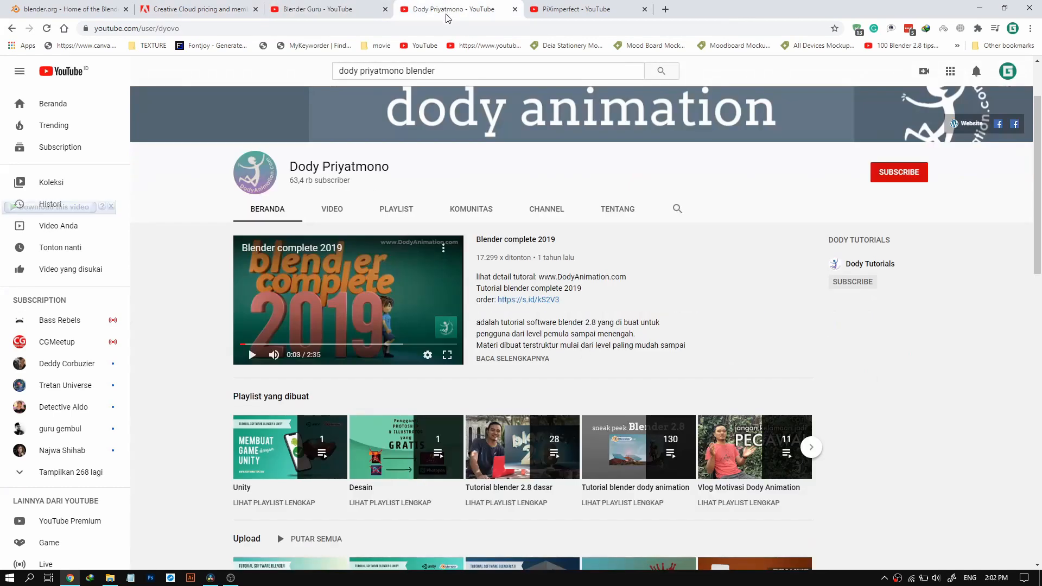
pyautogui.moveTo(444, 19); pyautogui.dragTo(339, 12)
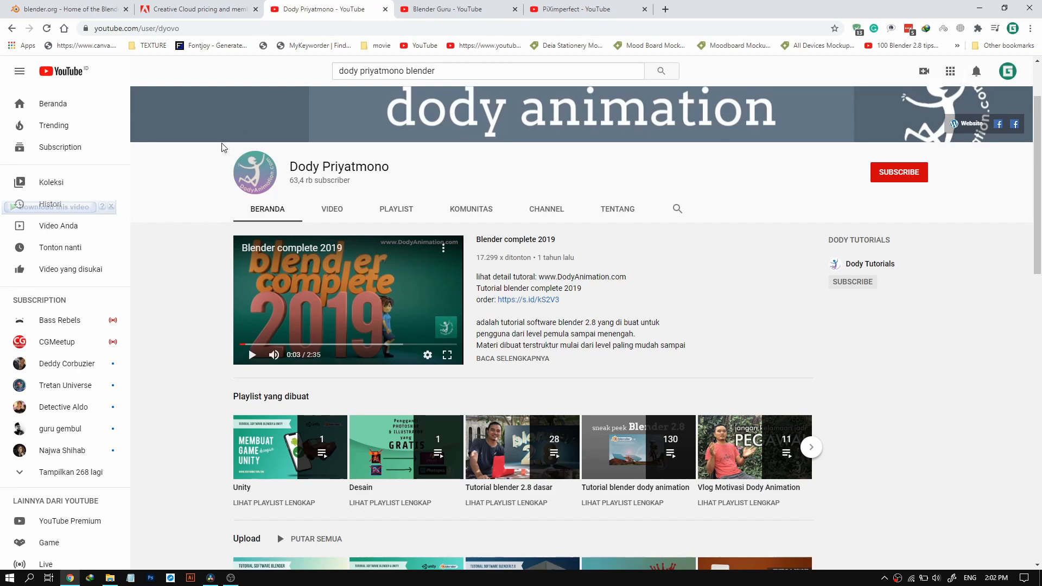
# Look over the playlists and uploads on the dody animation channel's home page.
pyautogui.scroll(-1, 222, 225)
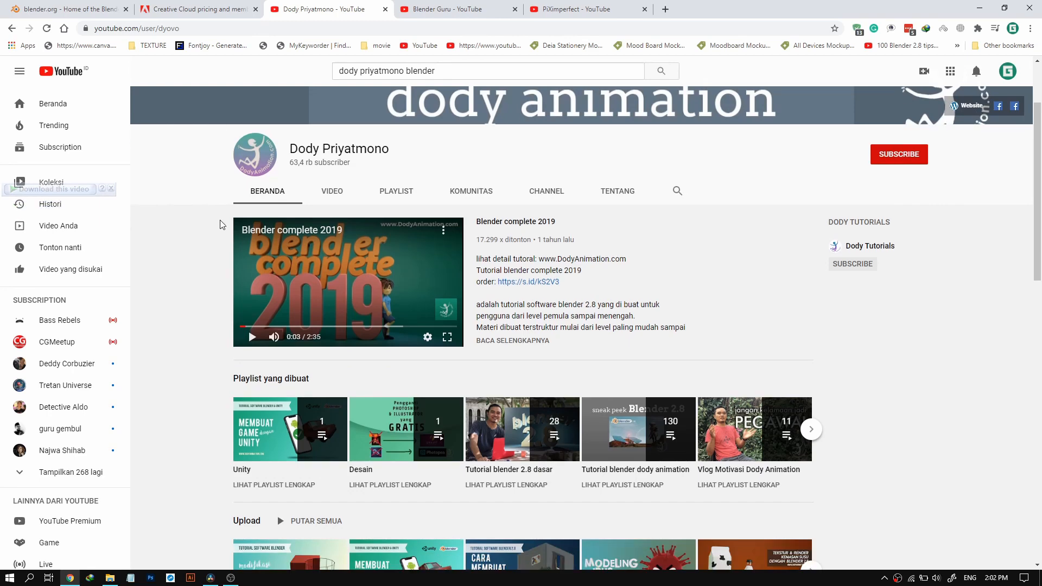
pyautogui.scroll(-3, 175, 189)
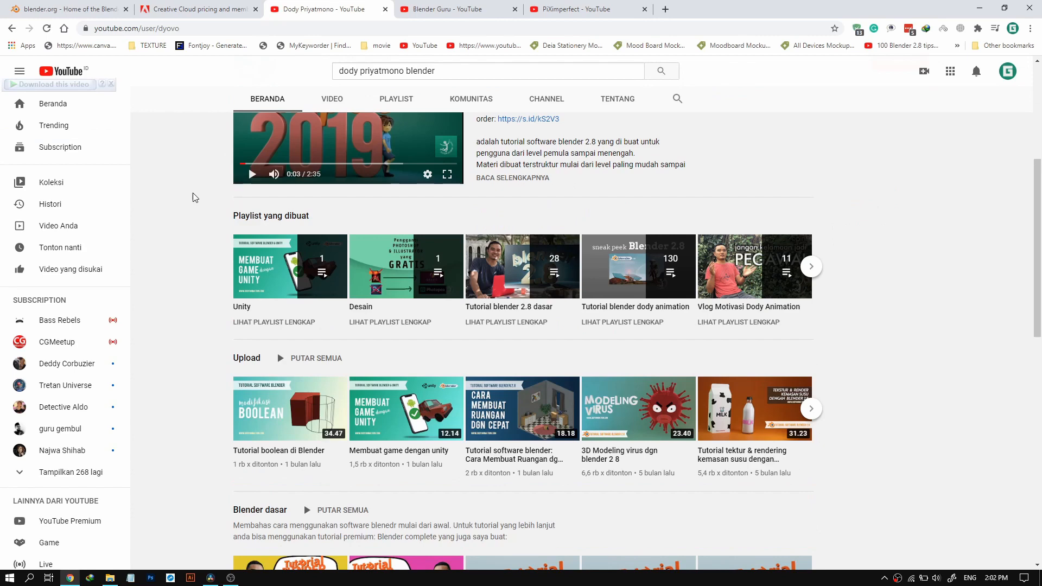
pyautogui.scroll(2, 196, 197)
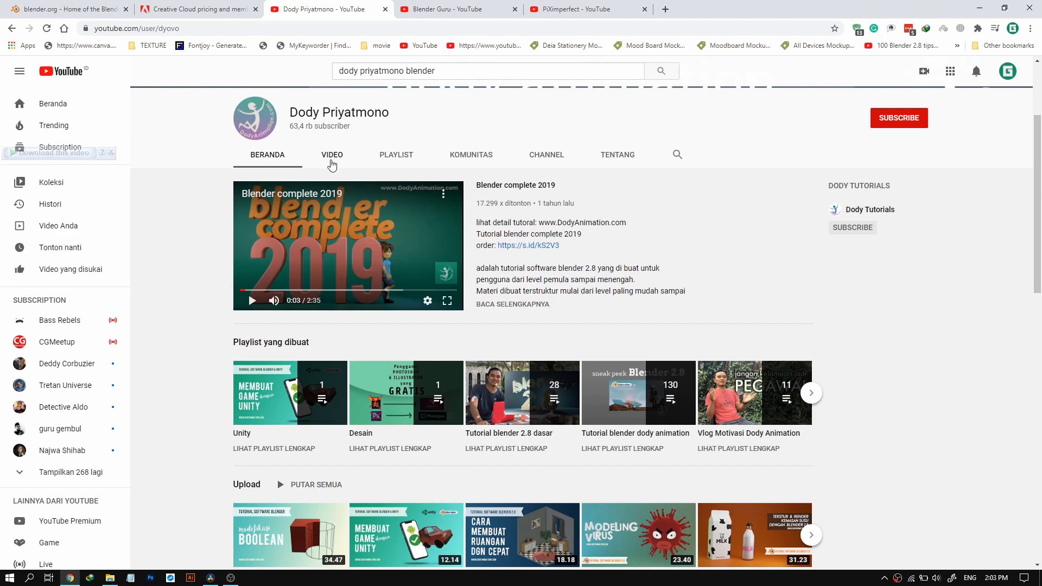
# Browse the dody animation channel's full list of uploaded videos for Blender tutorials.
pyautogui.click(331, 162)
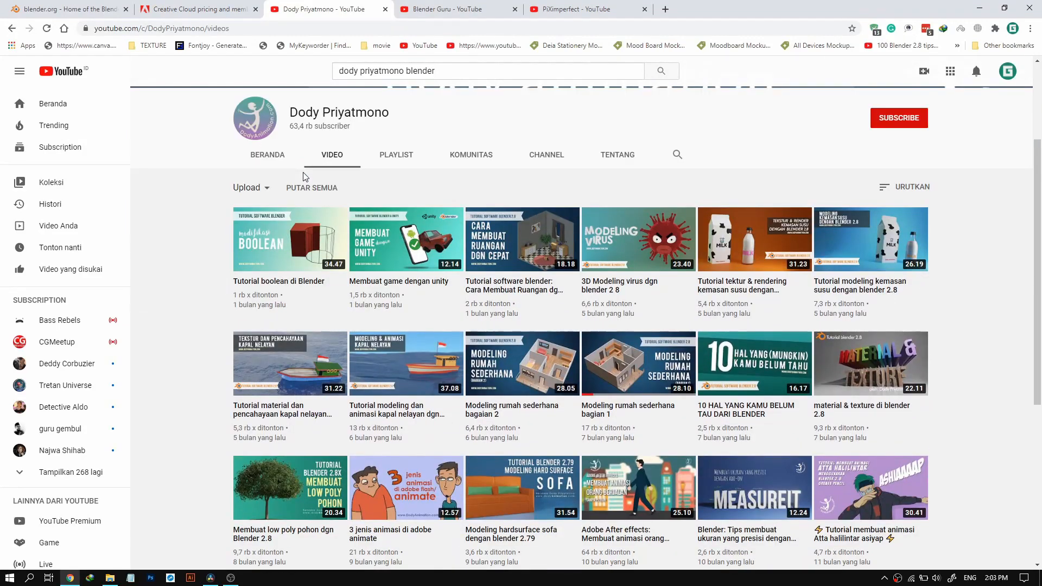
pyautogui.scroll(-2, 303, 176)
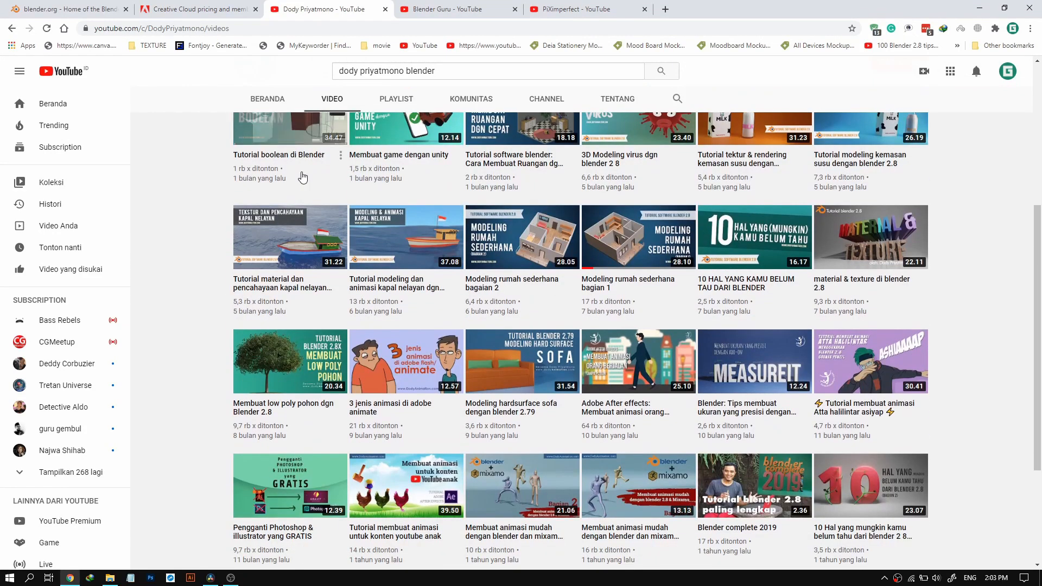
pyautogui.scroll(-3, 282, 190)
pyautogui.scroll(-3, 249, 206)
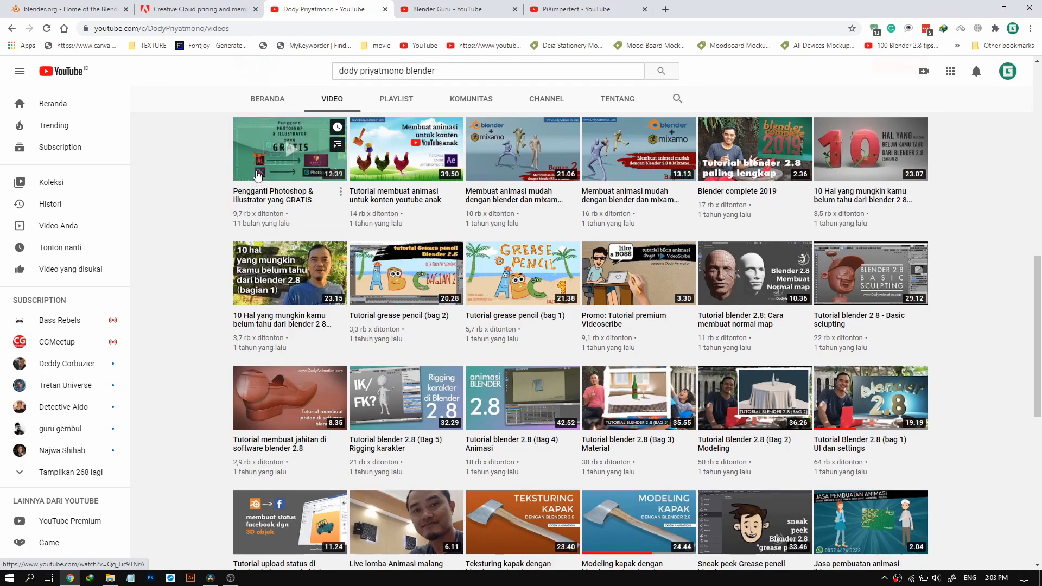
pyautogui.scroll(-3, 257, 175)
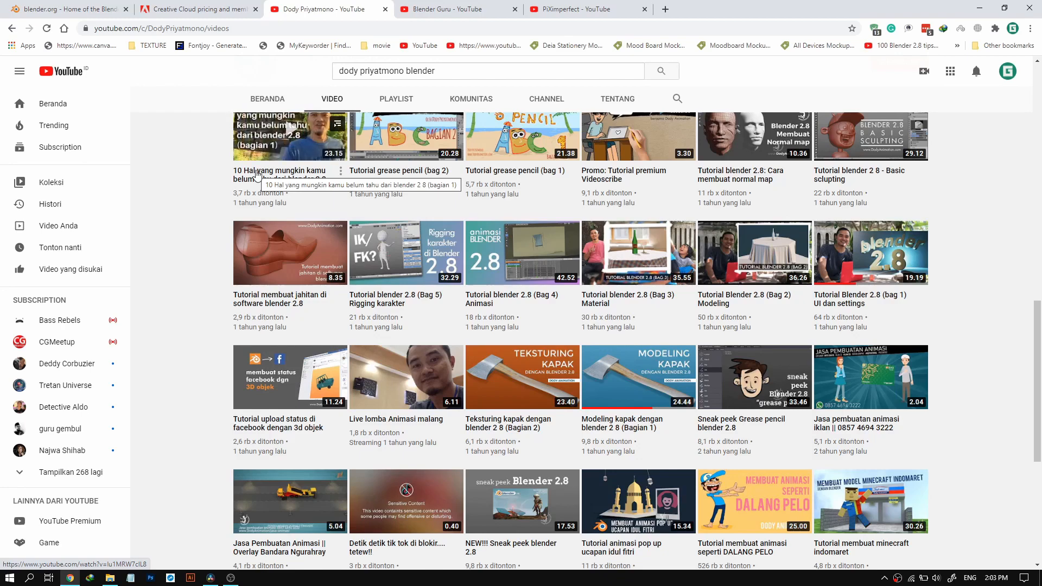
pyautogui.scroll(-5, 257, 175)
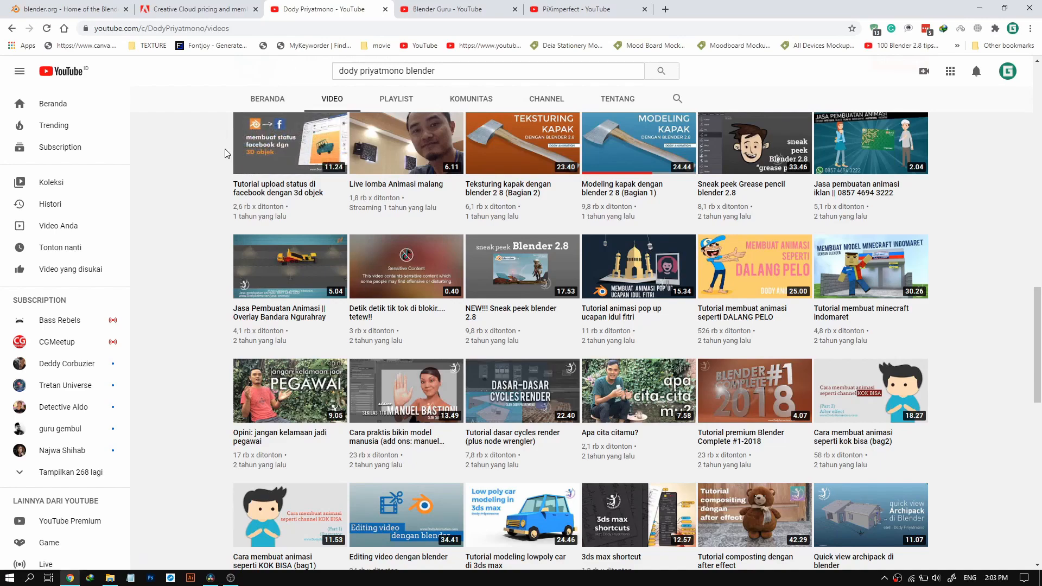
pyautogui.scroll(-5, 227, 153)
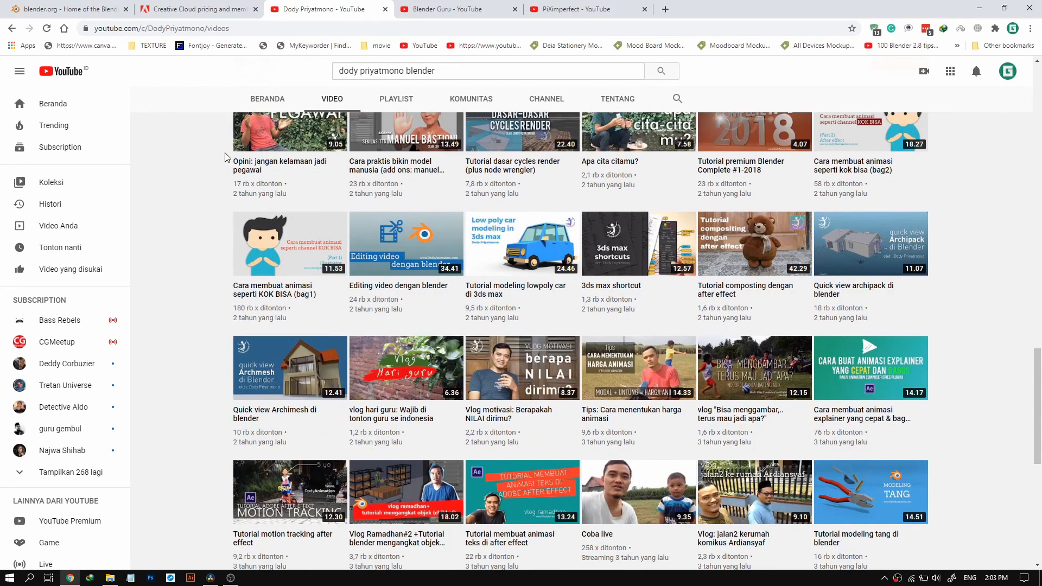
pyautogui.scroll(-2, 227, 157)
pyautogui.scroll(2, 227, 157)
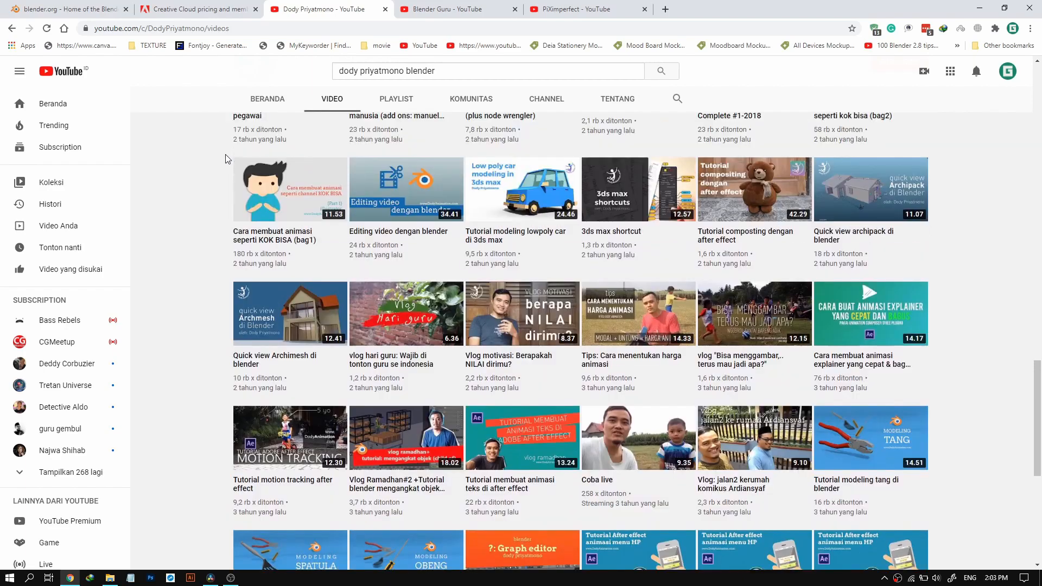
pyautogui.scroll(15, 227, 158)
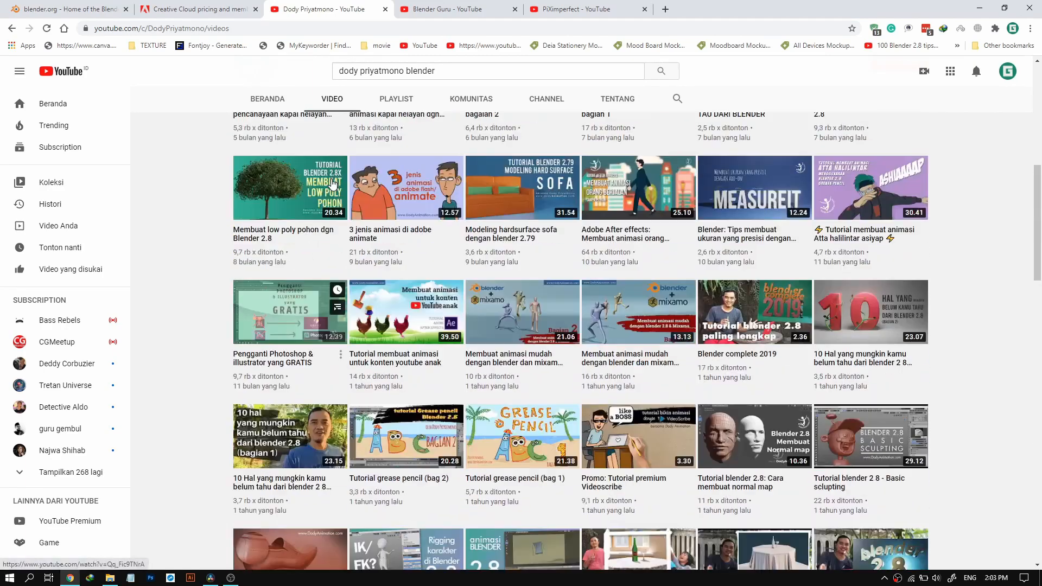
pyautogui.scroll(-3, 241, 288)
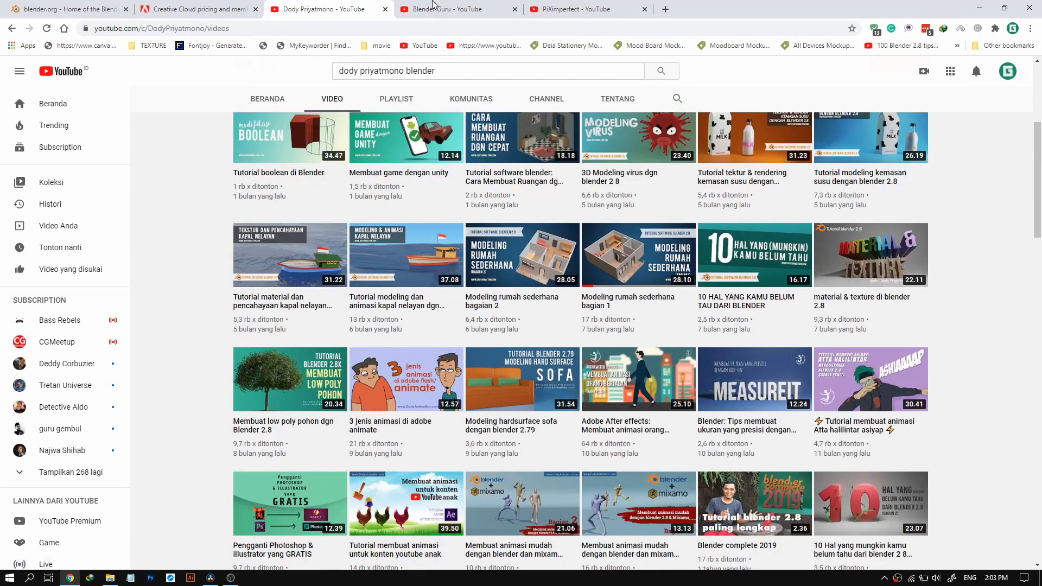
pyautogui.click(331, 98)
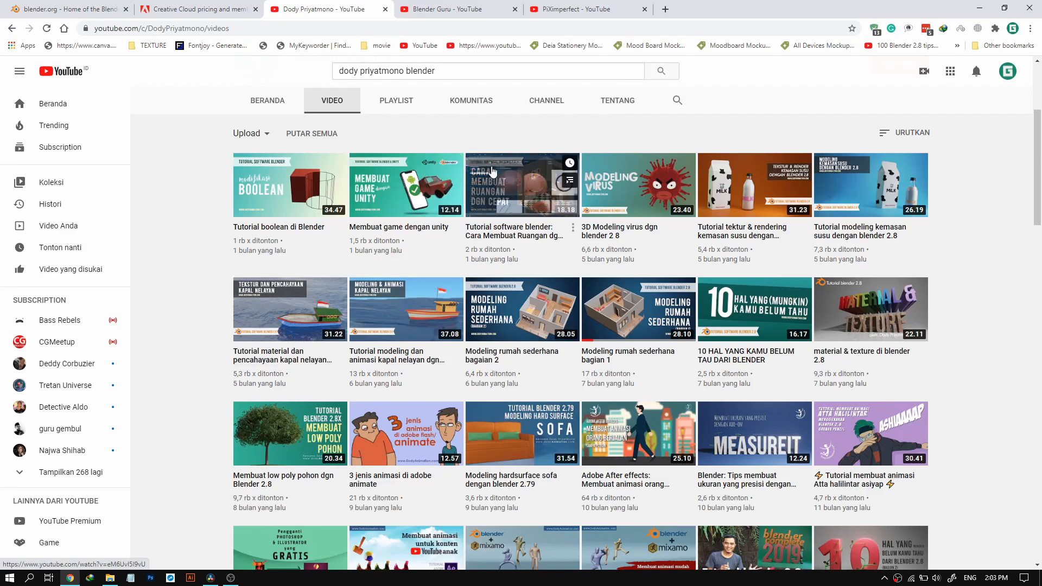
# Look over the popular uploads, Blender 2.8 and recent upload sections of the Blender Guru channel.
pyautogui.click(463, 8)
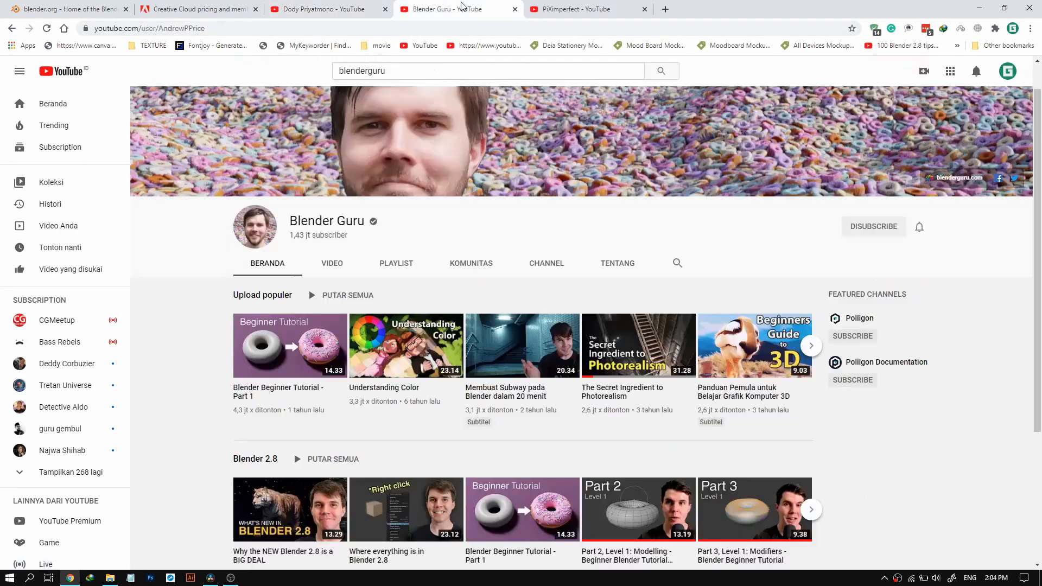
pyautogui.scroll(-2, 450, 162)
pyautogui.scroll(2, 442, 191)
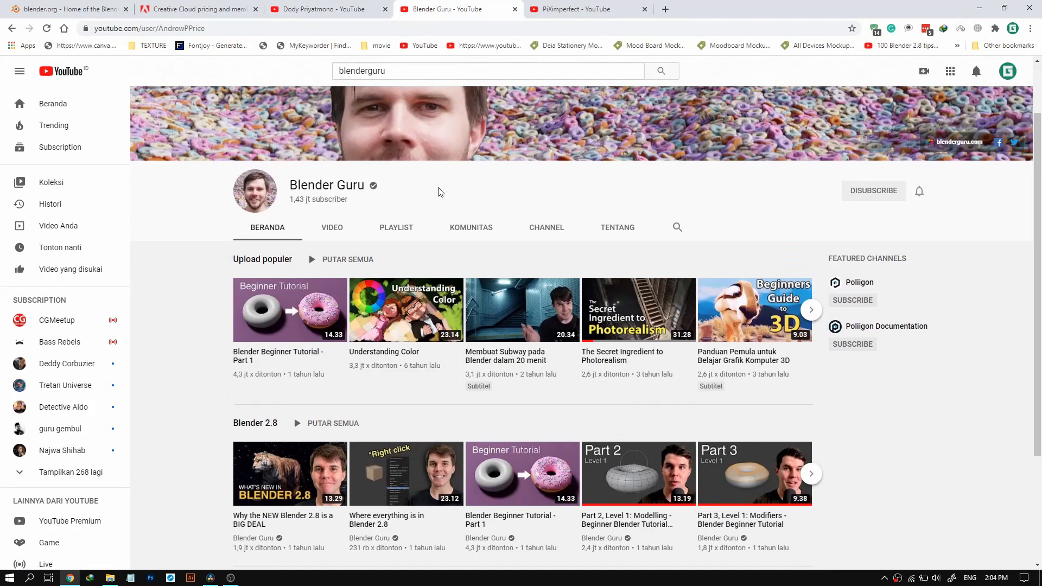
pyautogui.scroll(-1, 260, 183)
pyautogui.scroll(2, 238, 183)
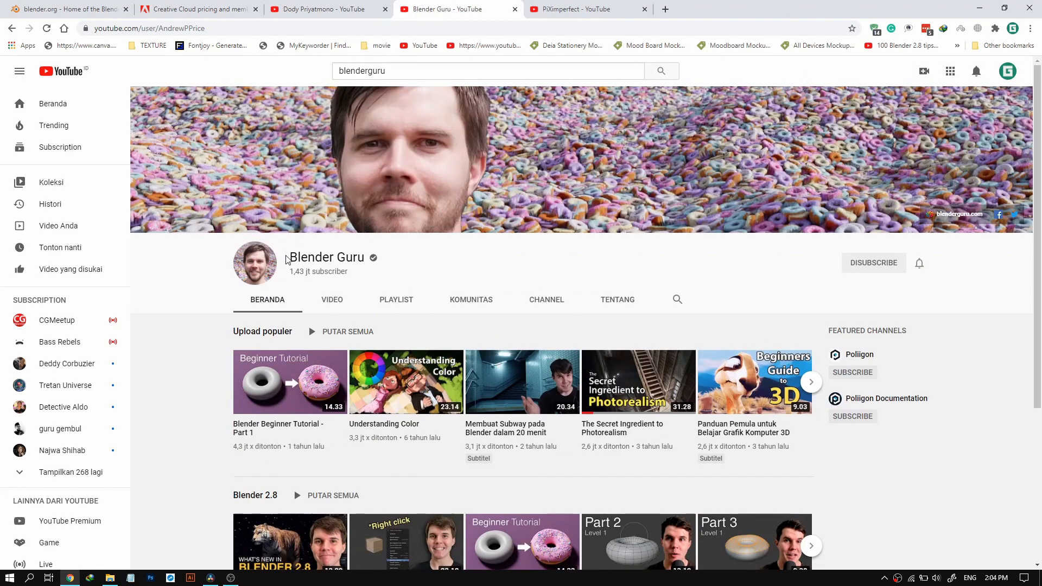
pyautogui.scroll(-2, 505, 336)
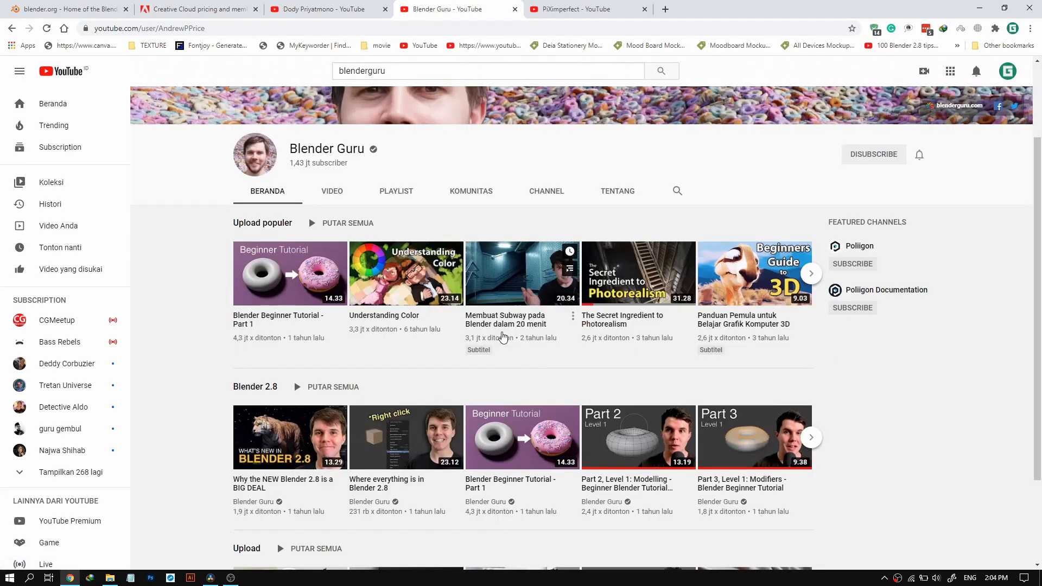
pyautogui.scroll(-2, 500, 340)
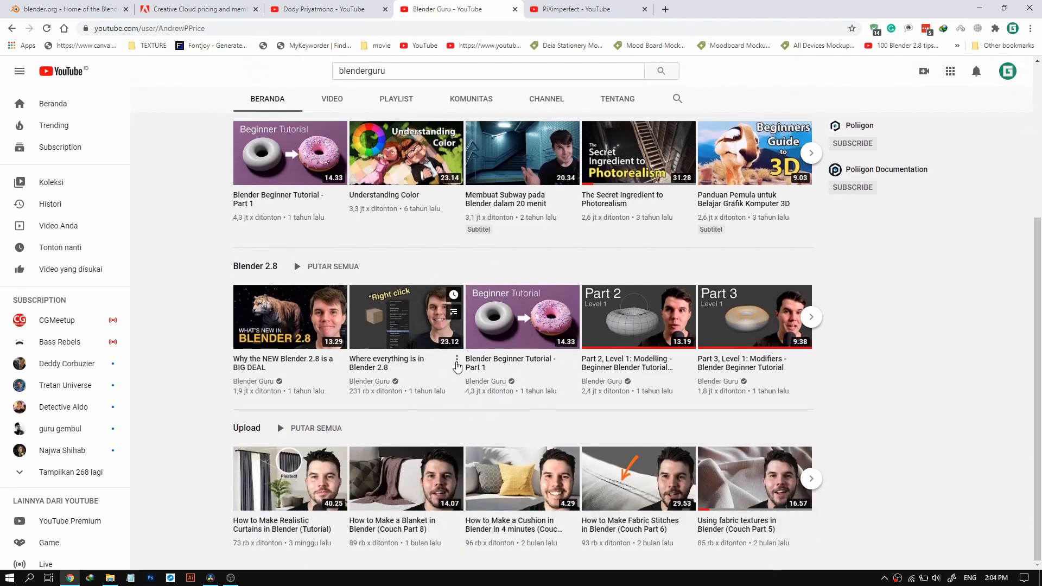
pyautogui.scroll(1, 459, 368)
pyautogui.scroll(2, 602, 266)
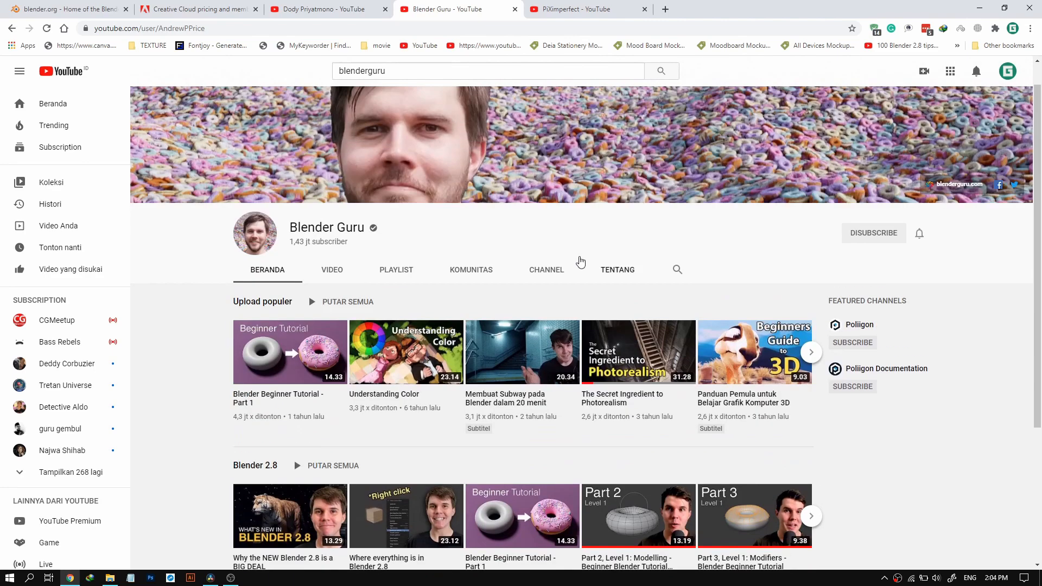
# Look over the Photoshop tutorial sections on the PiXimperfect YouTube channel's home page.
pyautogui.hotkey('ctrl', 'Tab')
pyautogui.scroll(-1, 379, 218)
pyautogui.scroll(-1, 378, 215)
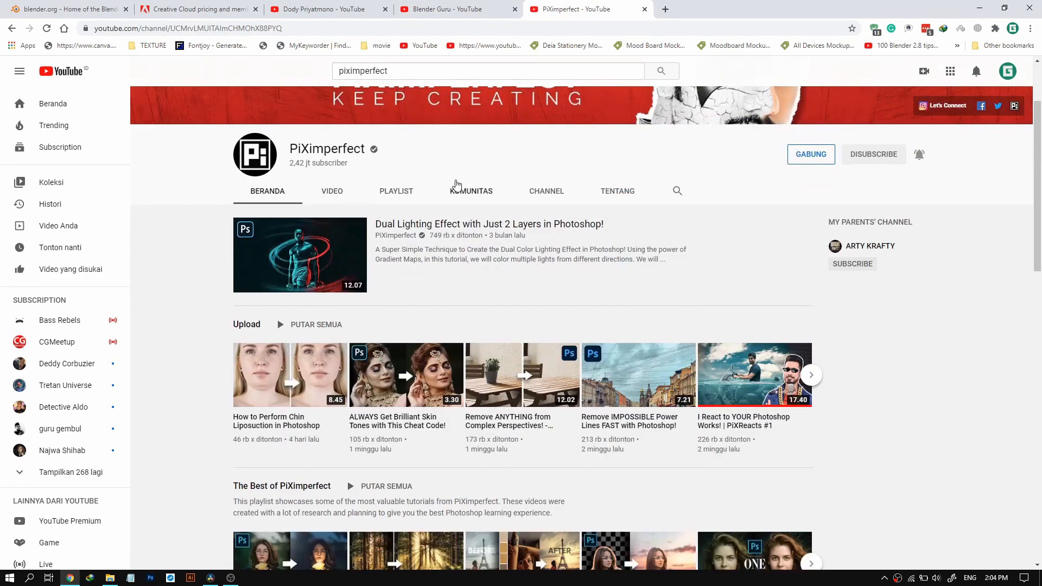
pyautogui.scroll(3, 455, 185)
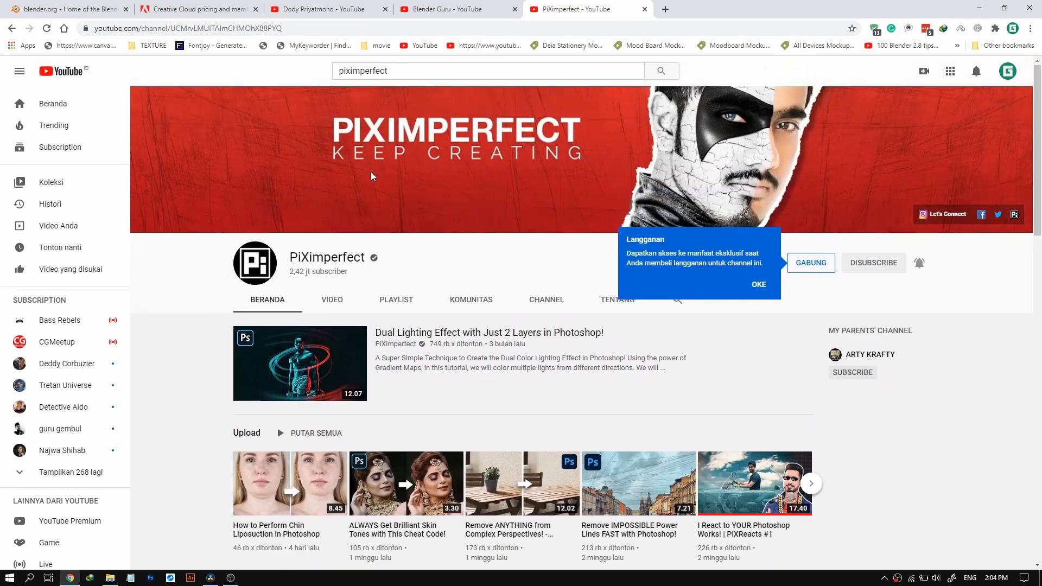
pyautogui.scroll(-12, 372, 176)
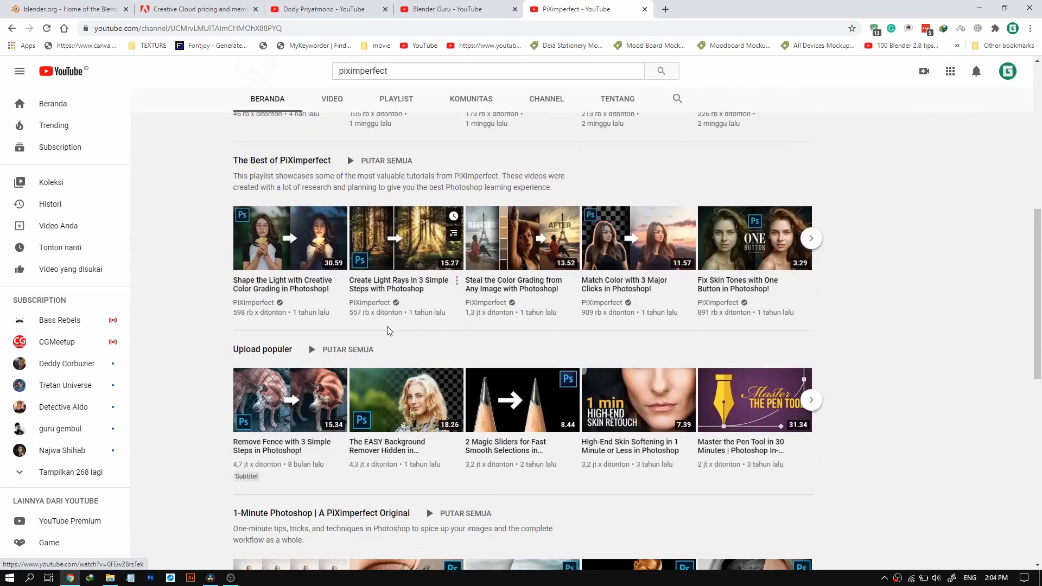
pyautogui.scroll(-2, 380, 314)
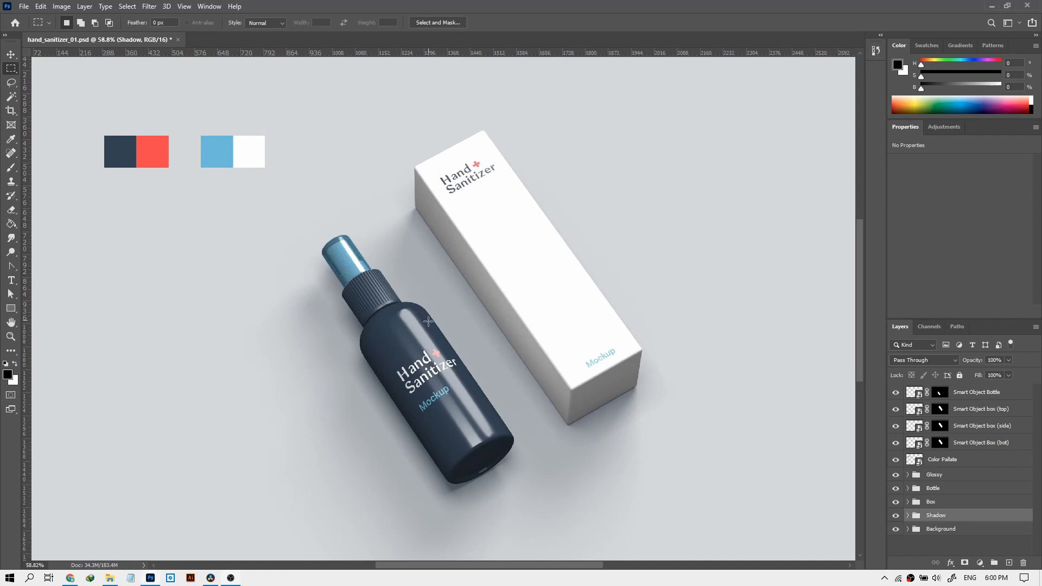
# Examine the hand sanitizer bottle and box mockup up close and as a whole.
pyautogui.keyDown('alt'); pyautogui.scroll(1, 387, 365); pyautogui.keyUp('alt')
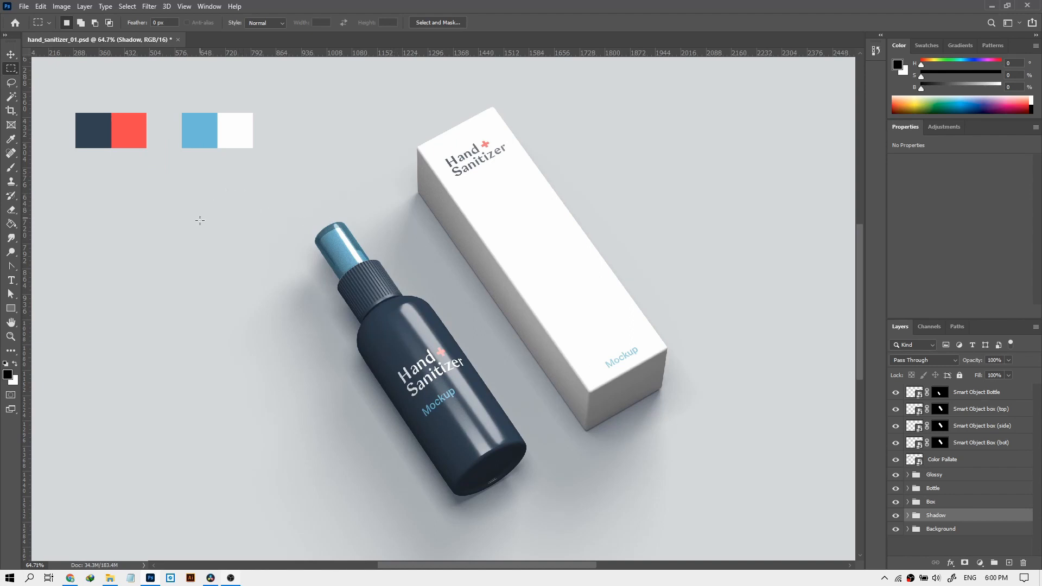
pyautogui.keyDown('alt'); pyautogui.scroll(3, 384, 262); pyautogui.keyUp('alt')
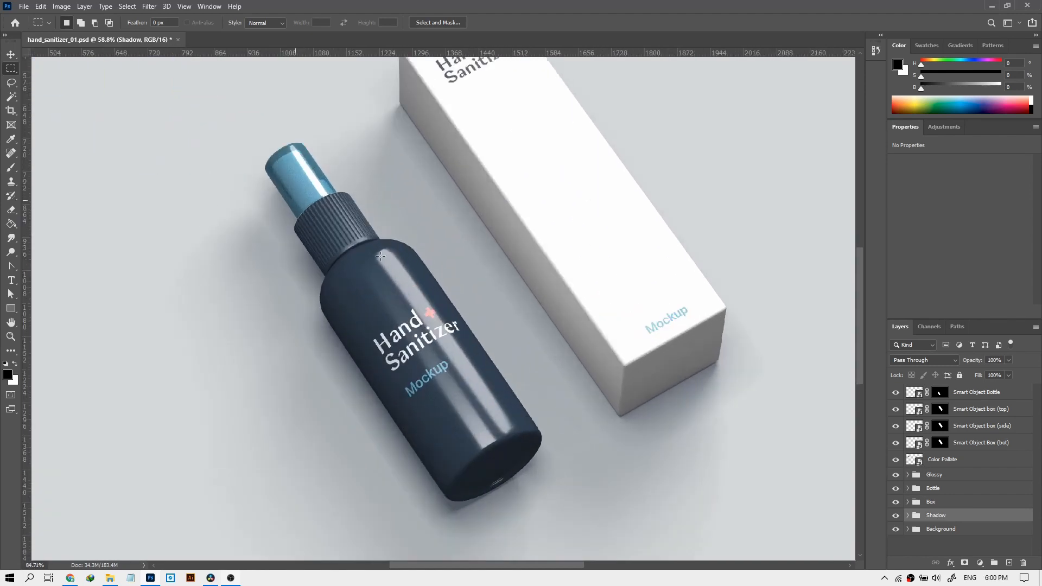
pyautogui.keyDown('alt'); pyautogui.scroll(1, 384, 262); pyautogui.keyUp('alt')
pyautogui.keyDown('alt'); pyautogui.scroll(-3, 550, 472); pyautogui.keyUp('alt')
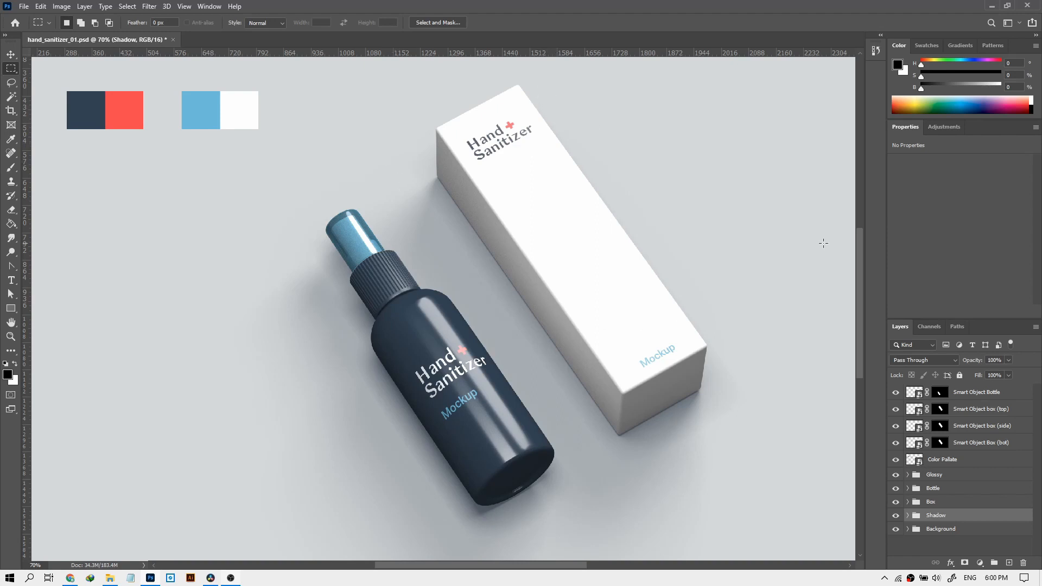
pyautogui.moveTo(860, 274); pyautogui.dragTo(861, 274)
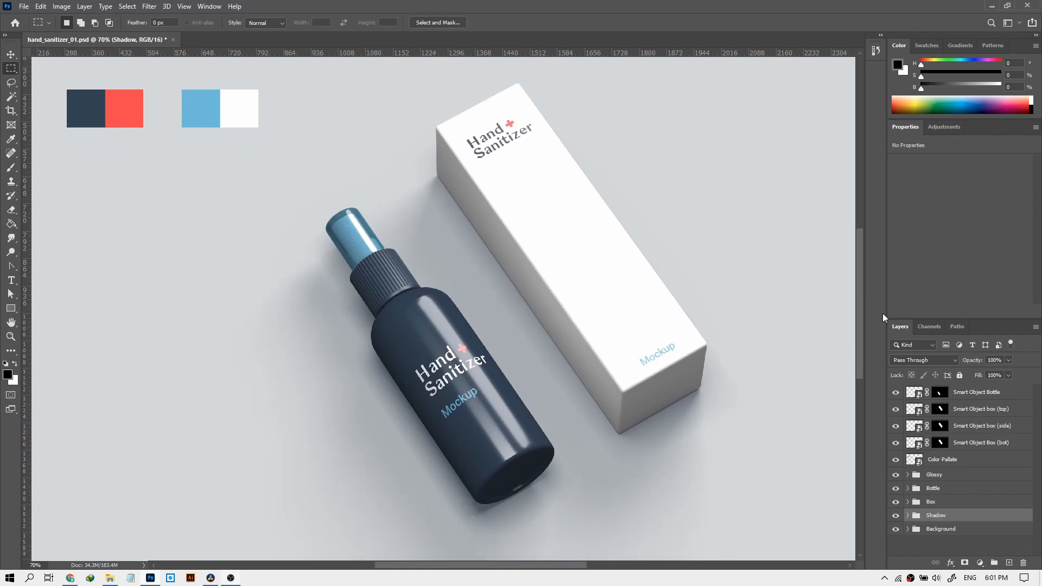
pyautogui.keyDown('alt'); pyautogui.scroll(-4, 933, 427); pyautogui.keyUp('alt')
pyautogui.keyDown('alt'); pyautogui.scroll(1, 600, 391); pyautogui.keyUp('alt')
pyautogui.keyDown('alt'); pyautogui.scroll(2, 601, 391); pyautogui.keyUp('alt')
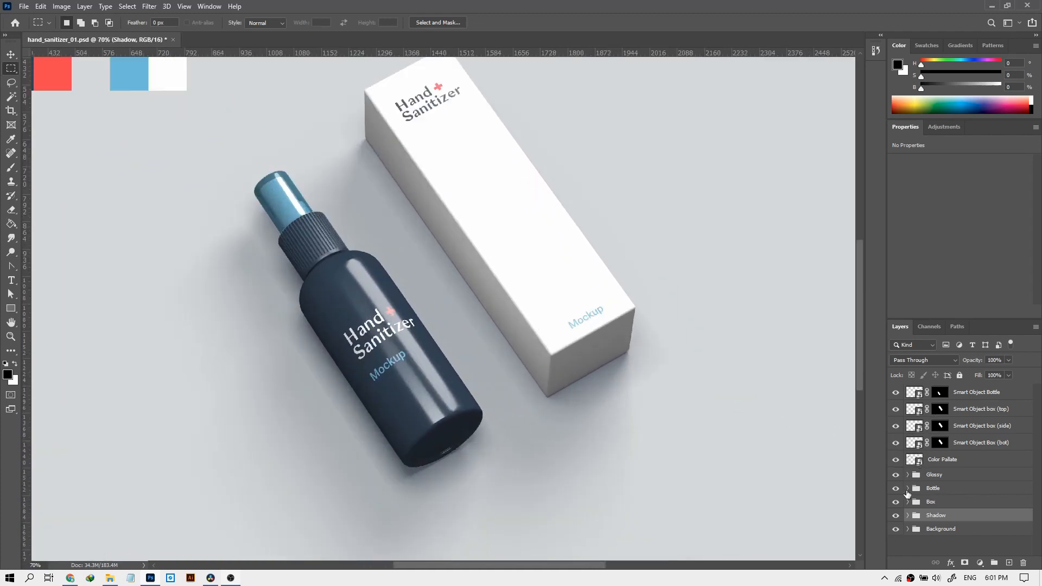
# Expand the Bottle group, then hide its label smart object and show it again.
pyautogui.click(907, 489)
pyautogui.scroll(-1, 924, 438)
pyautogui.click(896, 471)
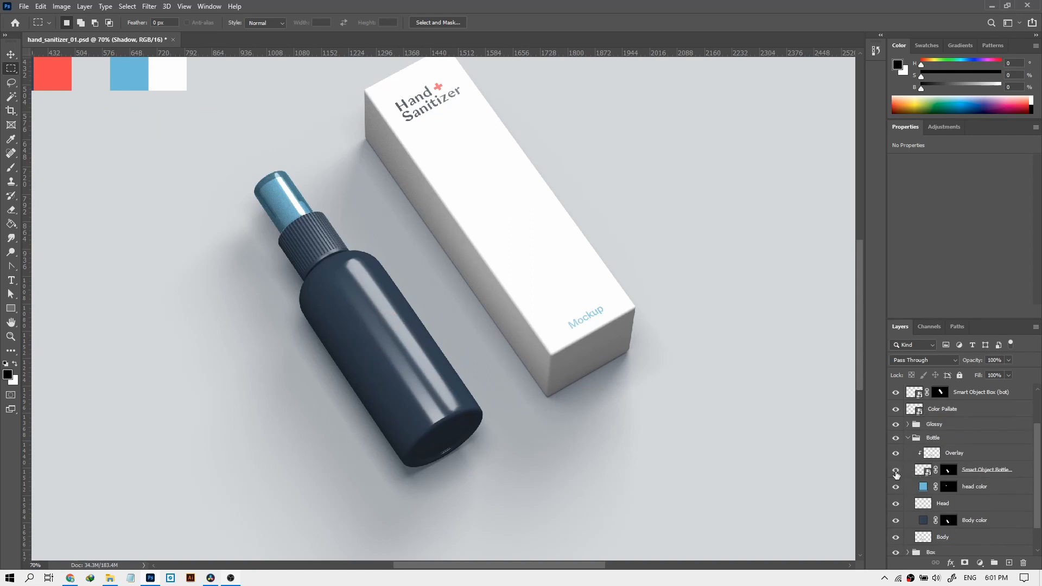
pyautogui.click(896, 471)
# Try a different fill for the bottle's head color layer and discard the change.
pyautogui.doubleClick(923, 486)
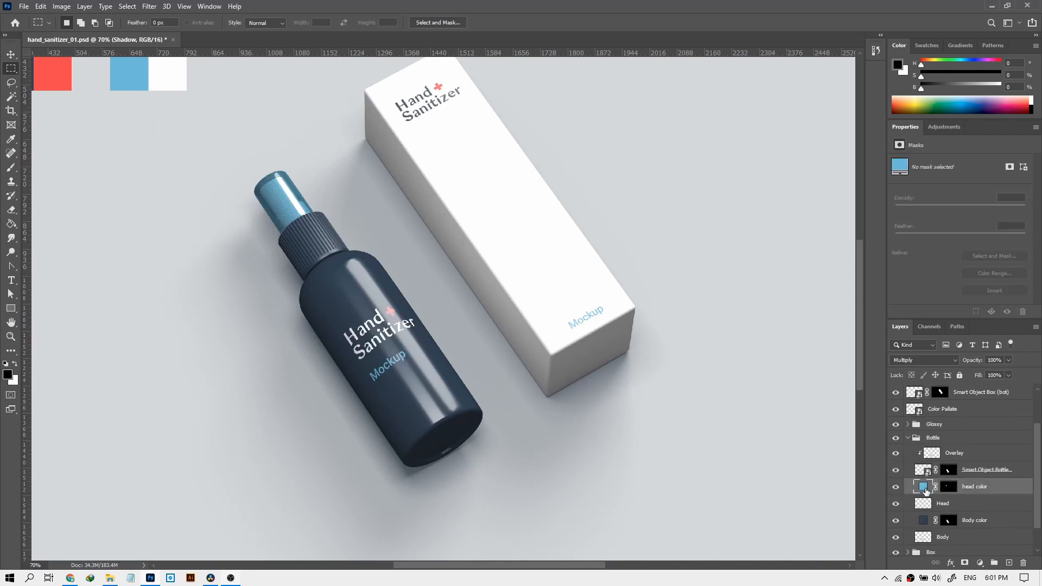
pyautogui.moveTo(754, 241)
pyautogui.mouseDown()
pyautogui.moveTo(766, 201)
pyautogui.moveTo(709, 261)
pyautogui.moveTo(738, 201)
pyautogui.moveTo(752, 215)
pyautogui.mouseUp()
pyautogui.click(890, 184)
# Try a green fill for the bottle's Body color layer and discard the change.
pyautogui.doubleClick(923, 520)
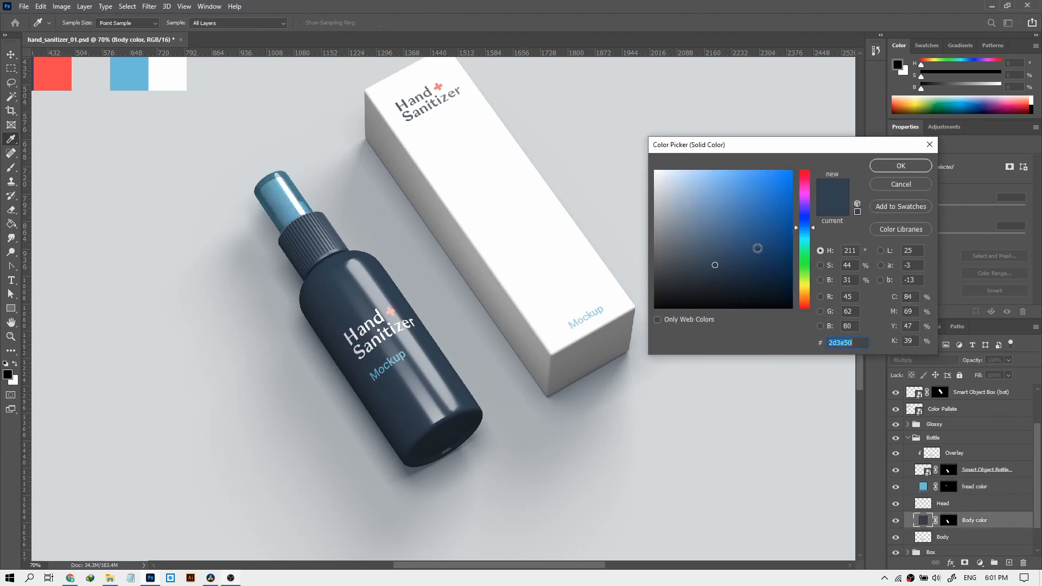
pyautogui.click(807, 261)
pyautogui.click(794, 194)
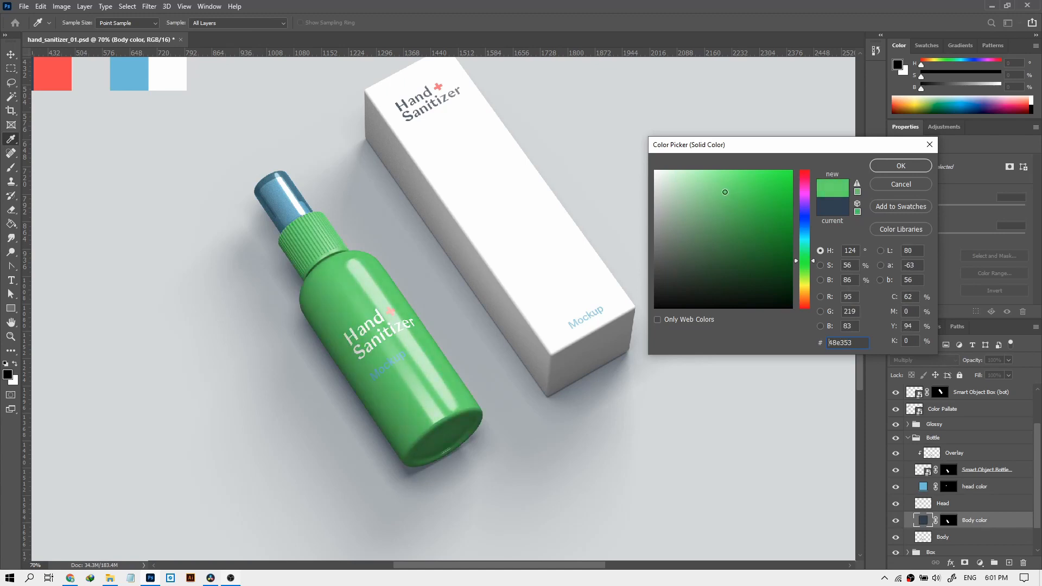
pyautogui.click(900, 184)
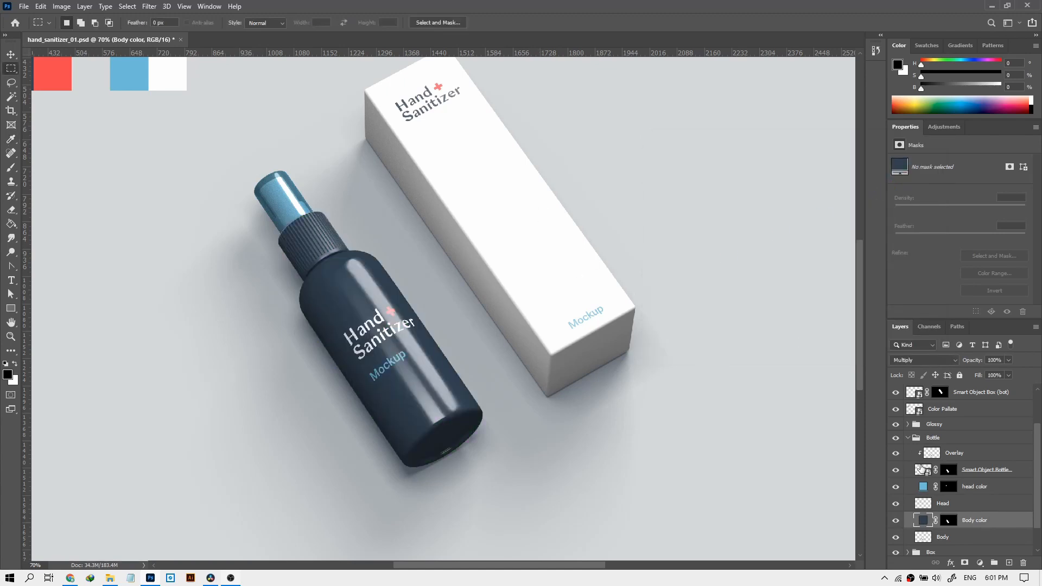
# Try a red a52727 fill for the Box Color layer and discard the change.
pyautogui.scroll(-3, 920, 467)
pyautogui.doubleClick(923, 503)
pyautogui.moveTo(691, 251)
pyautogui.mouseDown()
pyautogui.moveTo(736, 209)
pyautogui.moveTo(736, 222)
pyautogui.moveTo(687, 207)
pyautogui.moveTo(684, 256)
pyautogui.moveTo(749, 265)
pyautogui.moveTo(759, 219)
pyautogui.mouseUp()
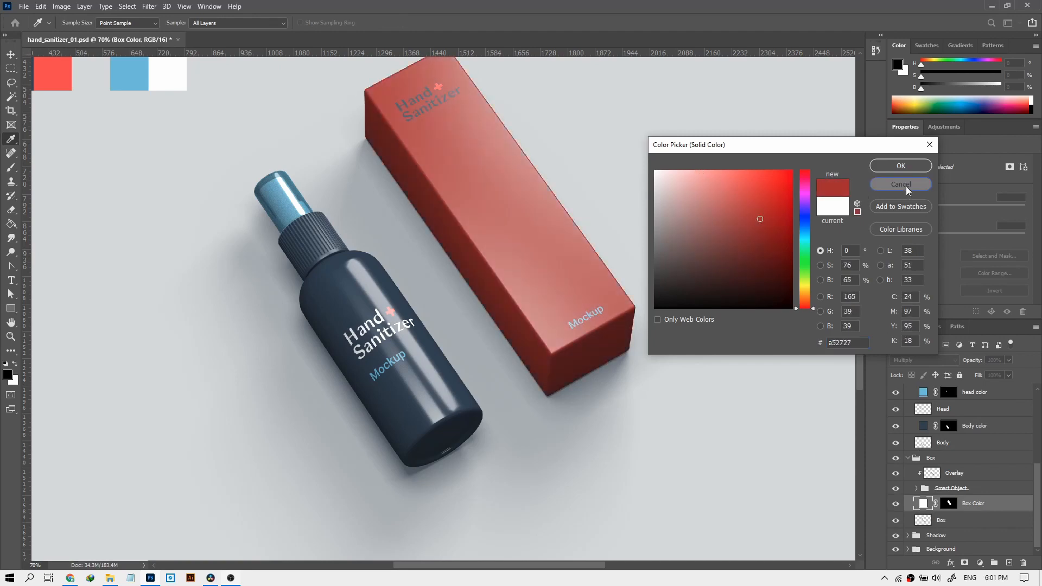
pyautogui.click(901, 184)
# Expand the Shadow group, try a dark purple 24071e fill for the Shadow layer and discard the change.
pyautogui.click(907, 535)
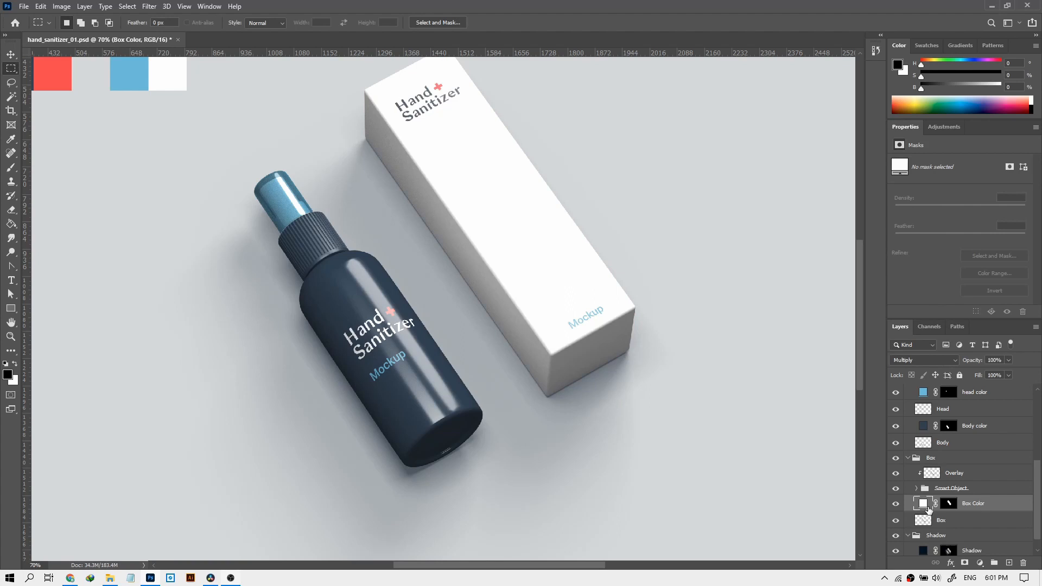
pyautogui.scroll(-1, 928, 509)
pyautogui.doubleClick(922, 534)
pyautogui.moveTo(770, 230)
pyautogui.mouseDown()
pyautogui.moveTo(733, 228)
pyautogui.moveTo(739, 249)
pyautogui.moveTo(667, 301)
pyautogui.moveTo(678, 293)
pyautogui.moveTo(709, 181)
pyautogui.moveTo(739, 180)
pyautogui.moveTo(748, 291)
pyautogui.moveTo(763, 288)
pyautogui.mouseUp()
pyautogui.click(804, 188)
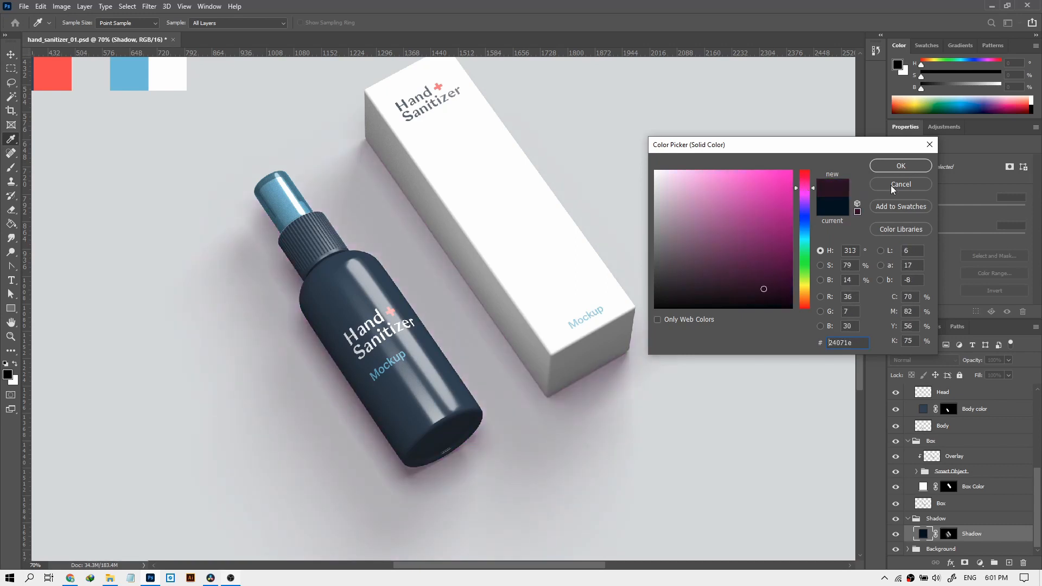
pyautogui.click(900, 184)
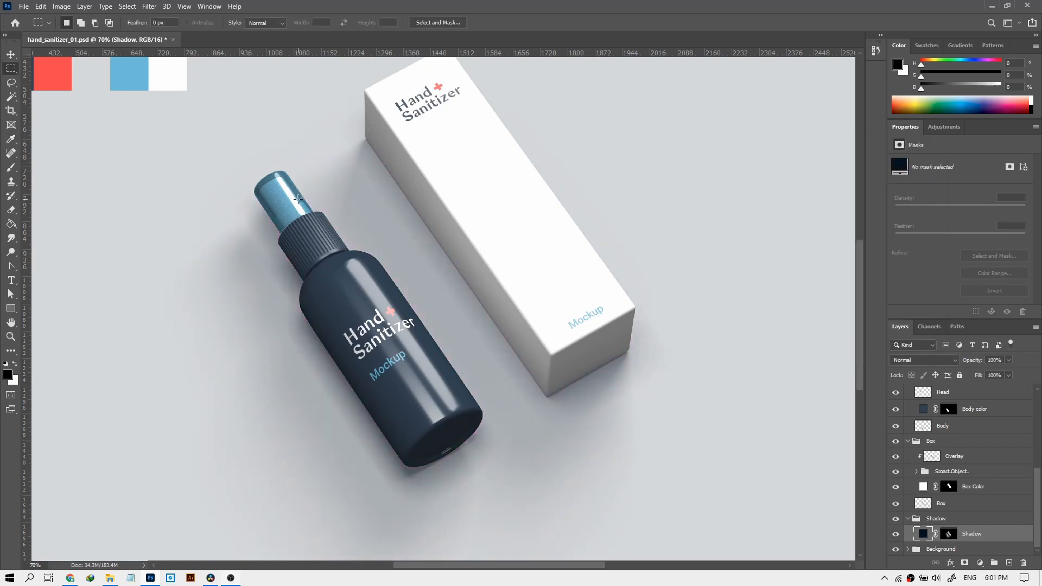
# Inspect the box's Smart Object group, and collapse the Box and Bottle groups.
pyautogui.keyDown('alt'); pyautogui.scroll(-8, 298, 198); pyautogui.keyUp('alt')
pyautogui.keyDown('alt'); pyautogui.scroll(7, 269, 166); pyautogui.keyUp('alt')
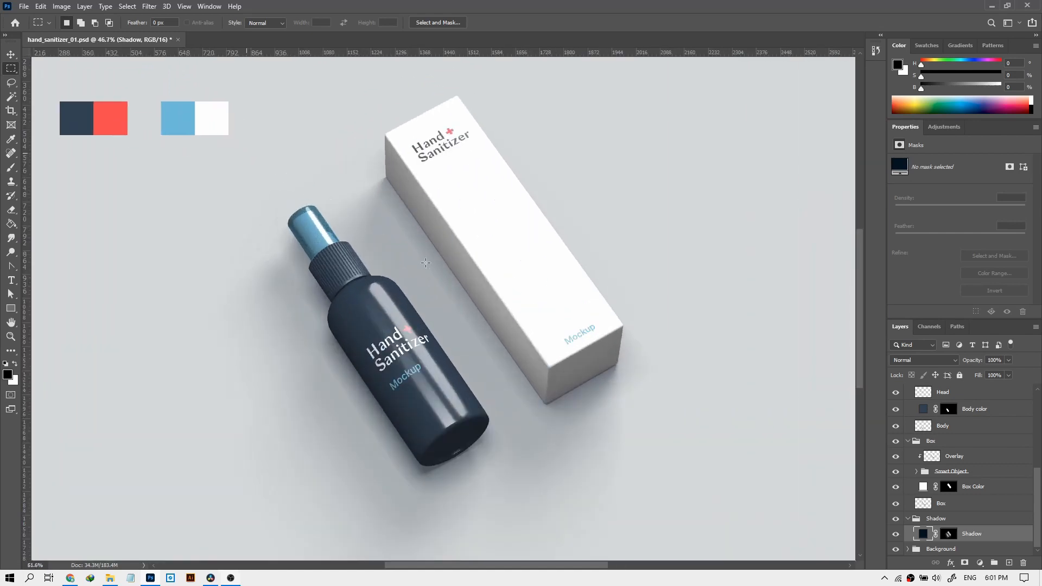
pyautogui.keyDown('alt'); pyautogui.scroll(1, 426, 263); pyautogui.keyUp('alt')
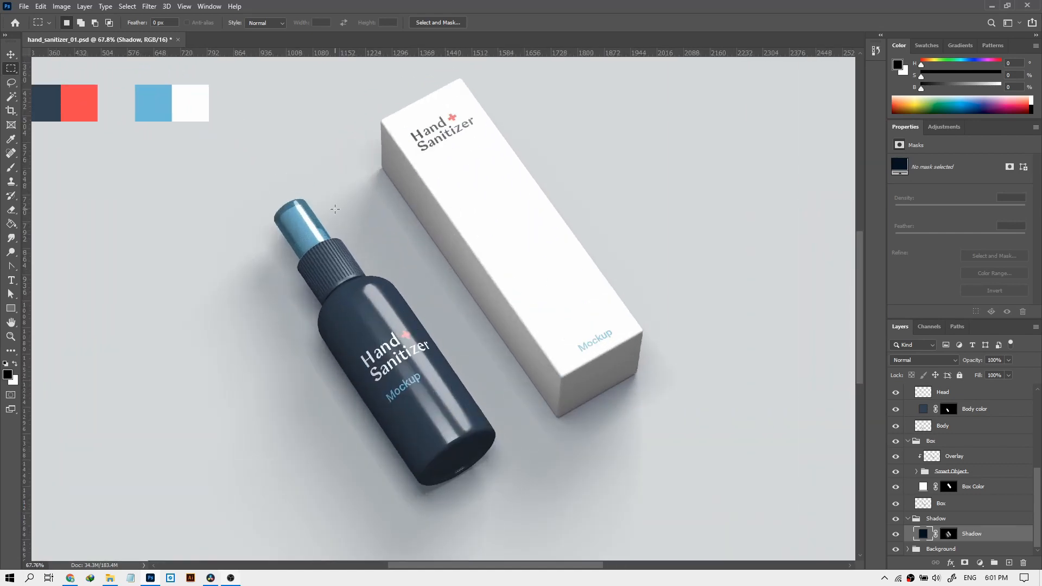
pyautogui.click(916, 472)
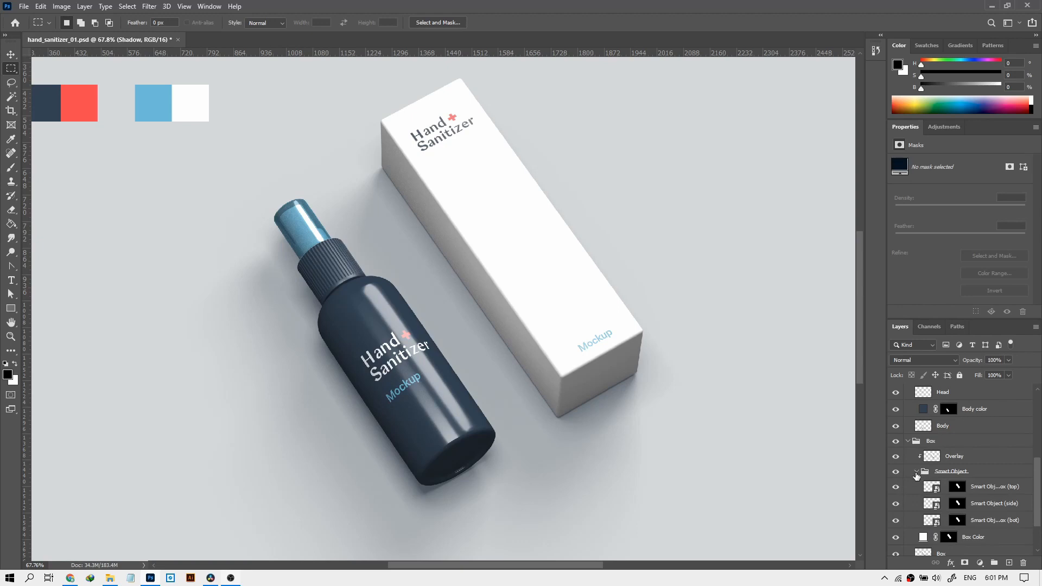
pyautogui.click(908, 441)
pyautogui.scroll(3, 908, 445)
pyautogui.click(907, 459)
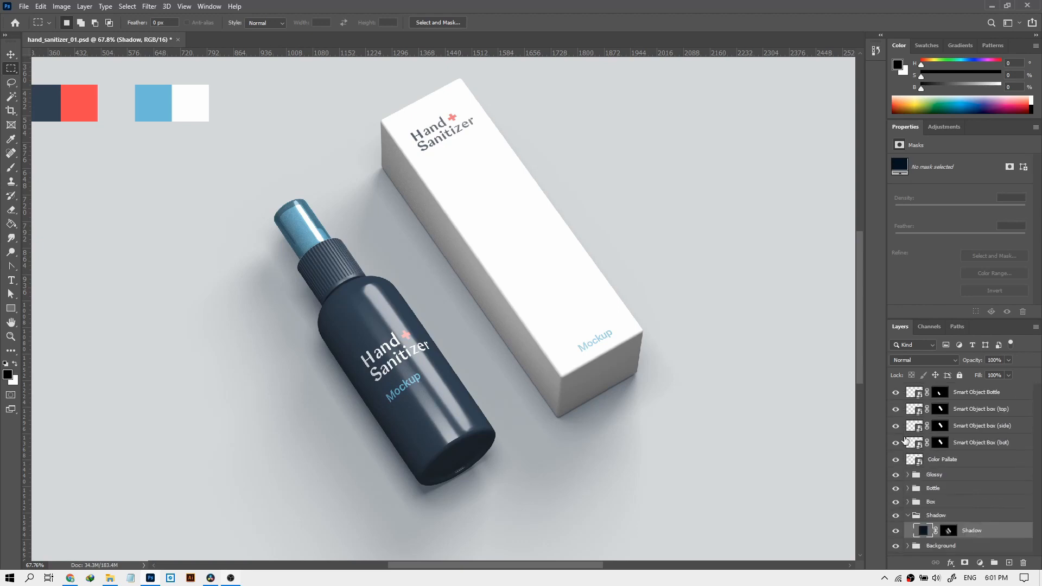
pyautogui.keyDown('alt'); pyautogui.scroll(-3, 369, 302); pyautogui.keyUp('alt')
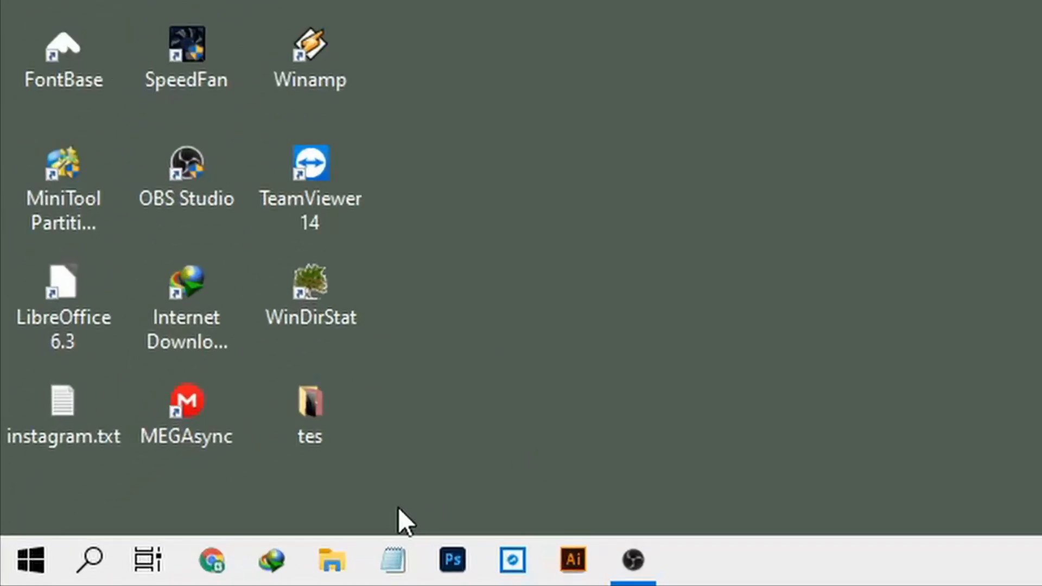
# Open Notepad, write ProjectAfterCube in a new document and select the text.
pyautogui.click(399, 548)
pyautogui.write('Pr')
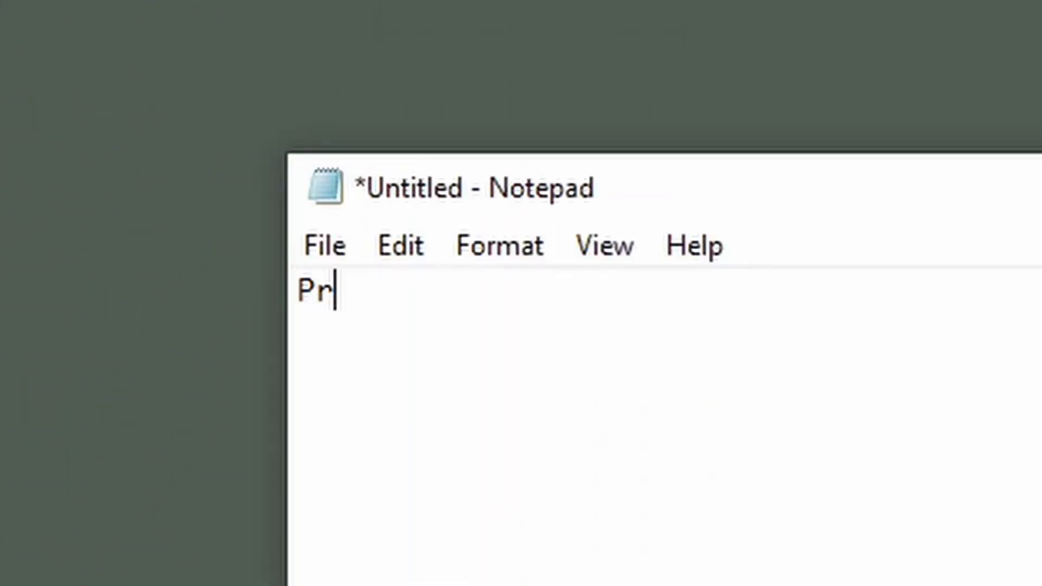
pyautogui.write('ojectAfterC')
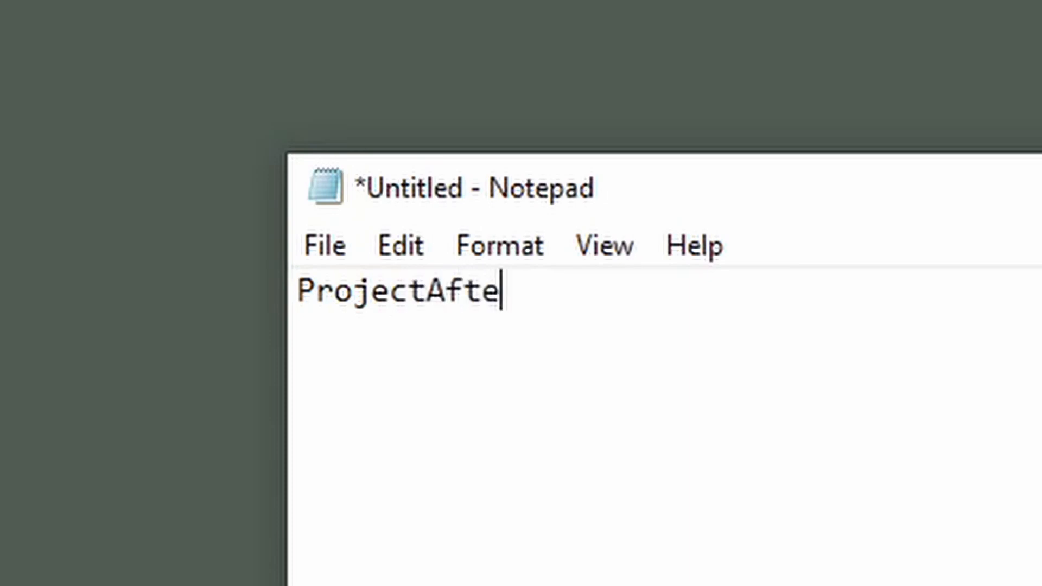
pyautogui.write('ube')
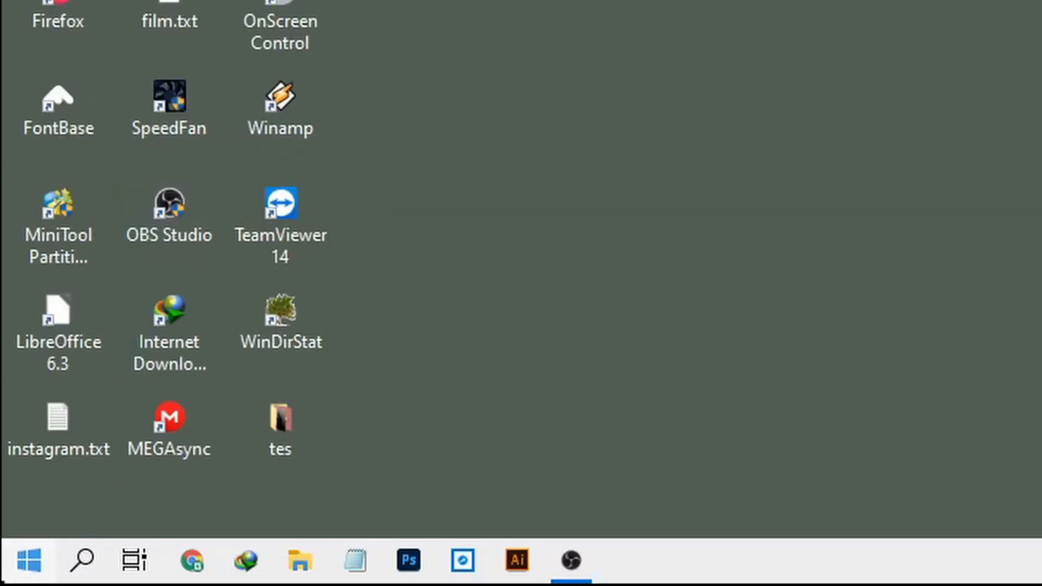
pyautogui.press('super')
pyautogui.click(717, 216)
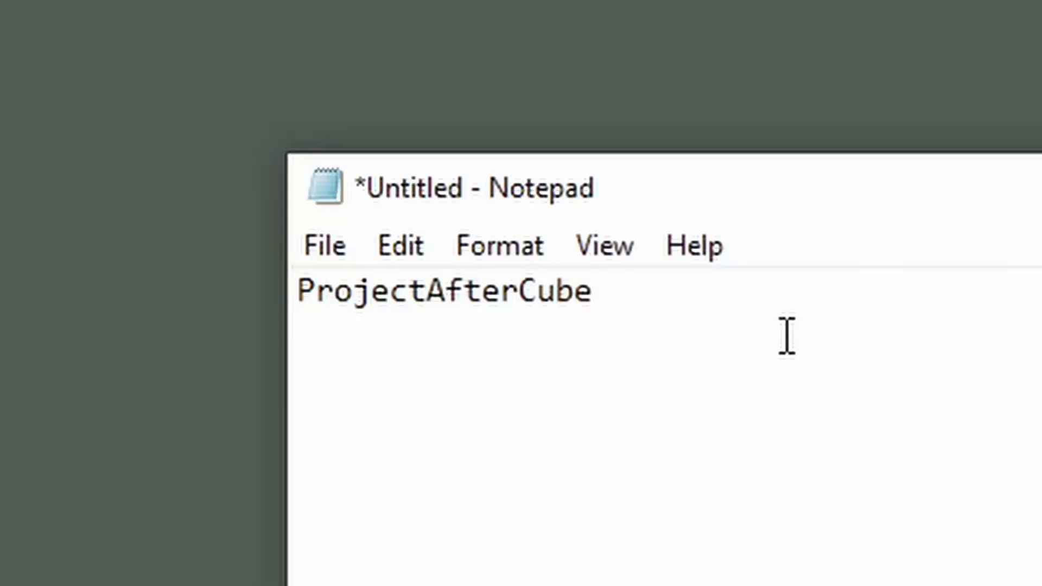
pyautogui.moveTo(786, 337); pyautogui.dragTo(7, 302)
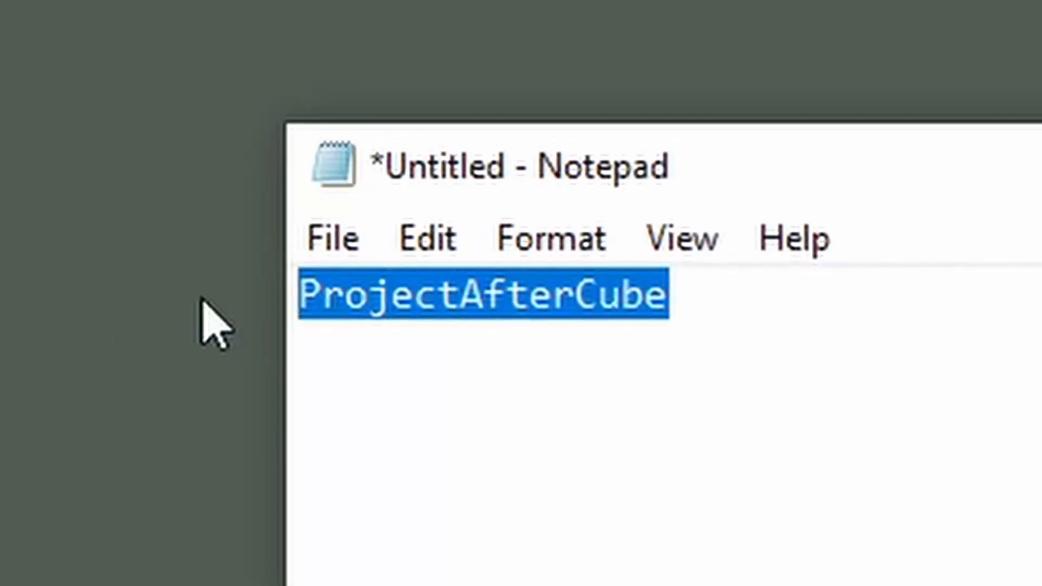
pyautogui.press('alt')
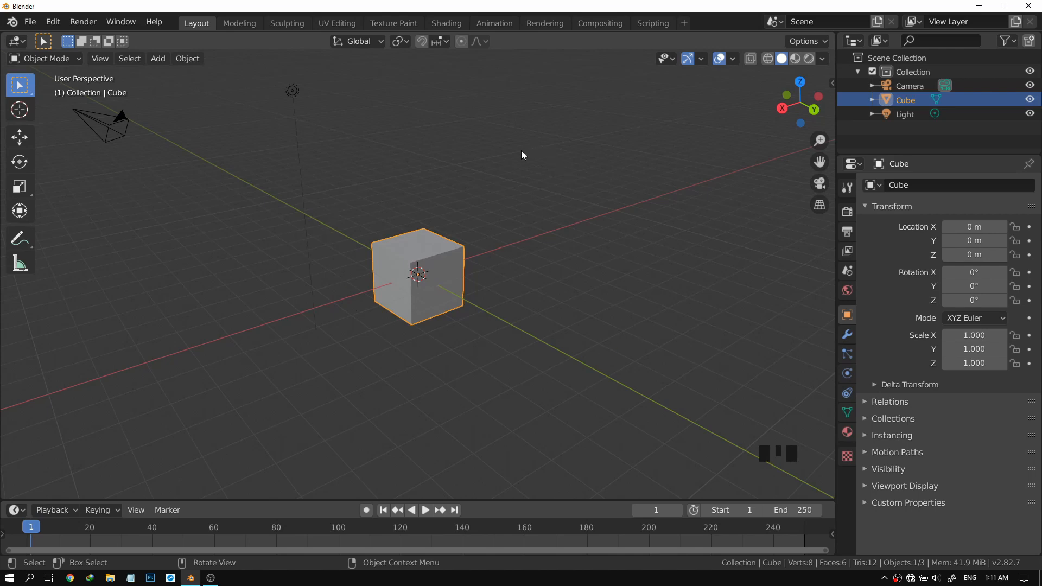
# Look over the object context options for the default cube in Blender, and deselect the cube.
pyautogui.scroll(1, 825, 463)
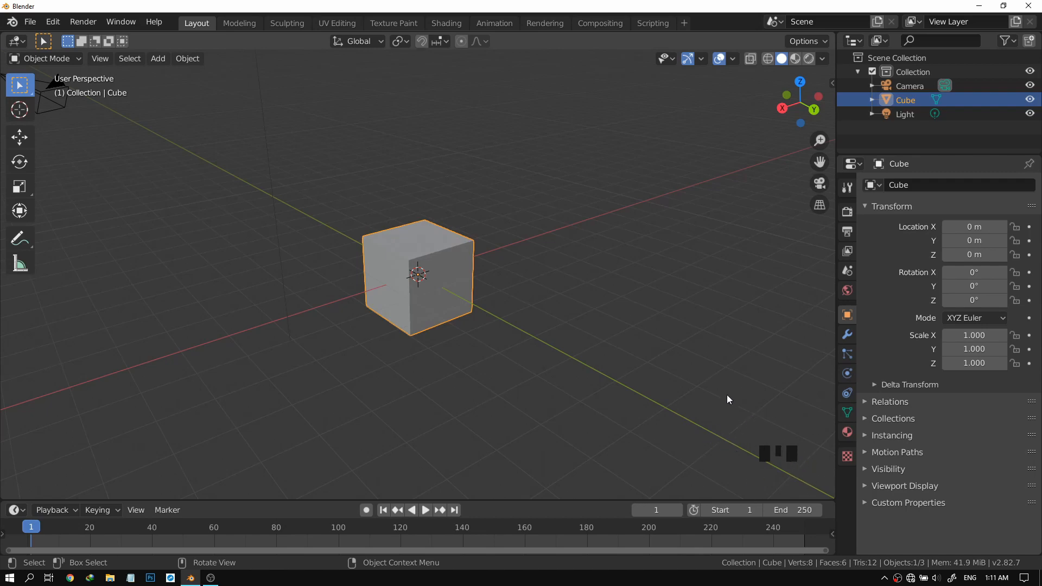
pyautogui.rightClick(709, 363)
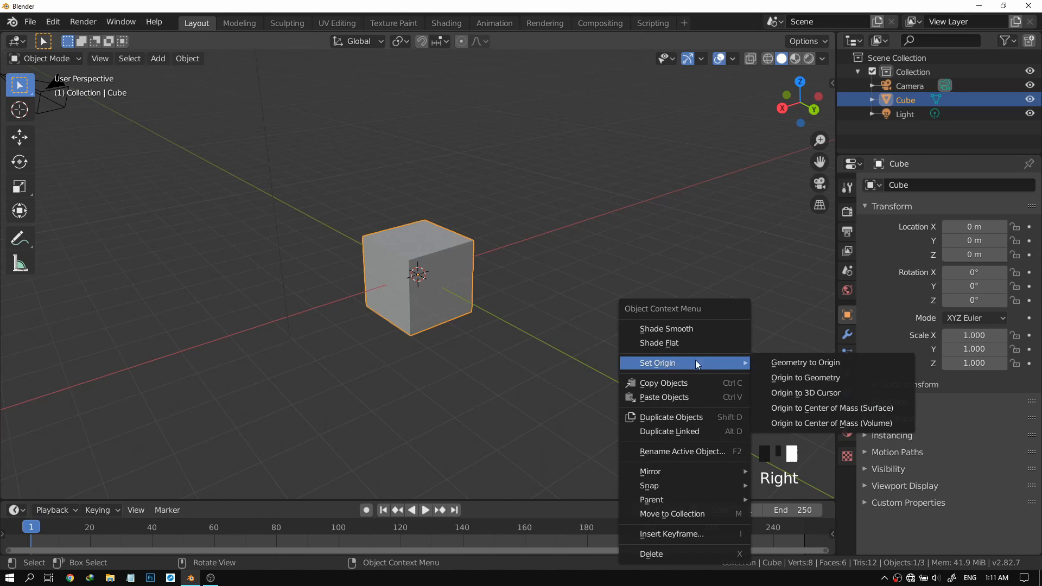
pyautogui.click(700, 374)
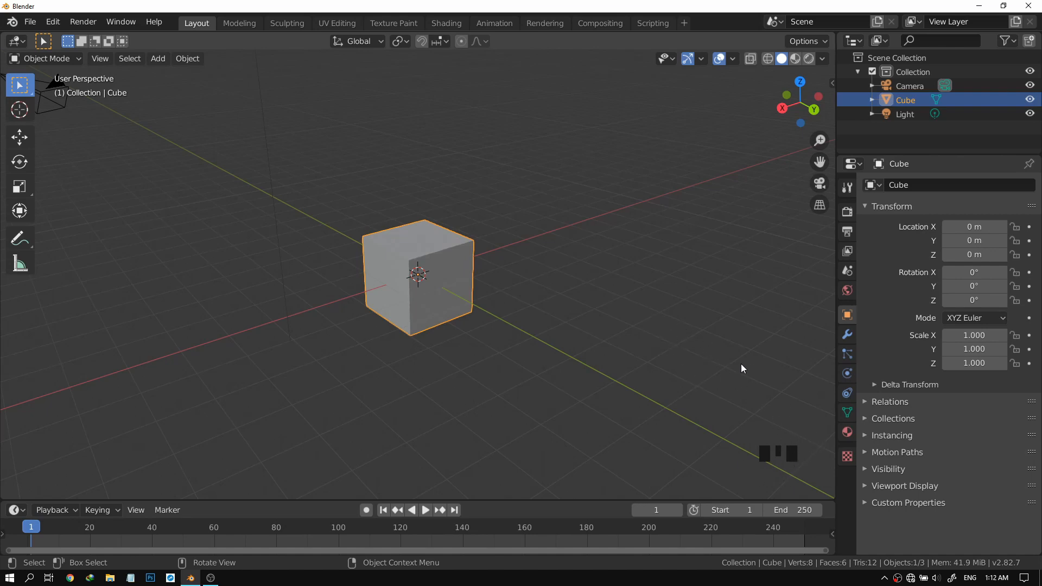
pyautogui.rightClick(718, 348)
pyautogui.click(484, 363)
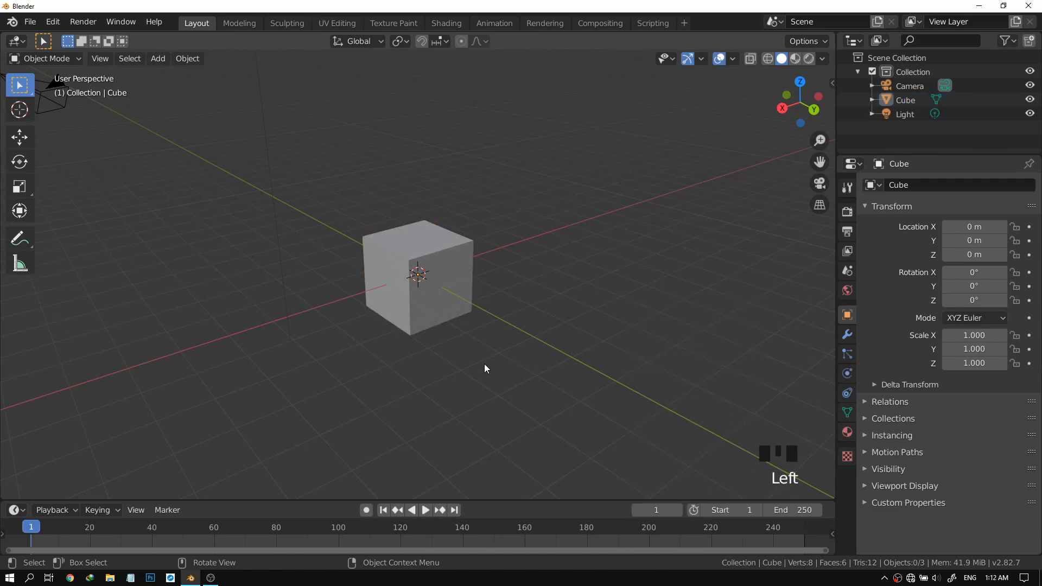
# Inspect the cube from near and far in the 3D viewport.
pyautogui.scroll(4, 678, 364)
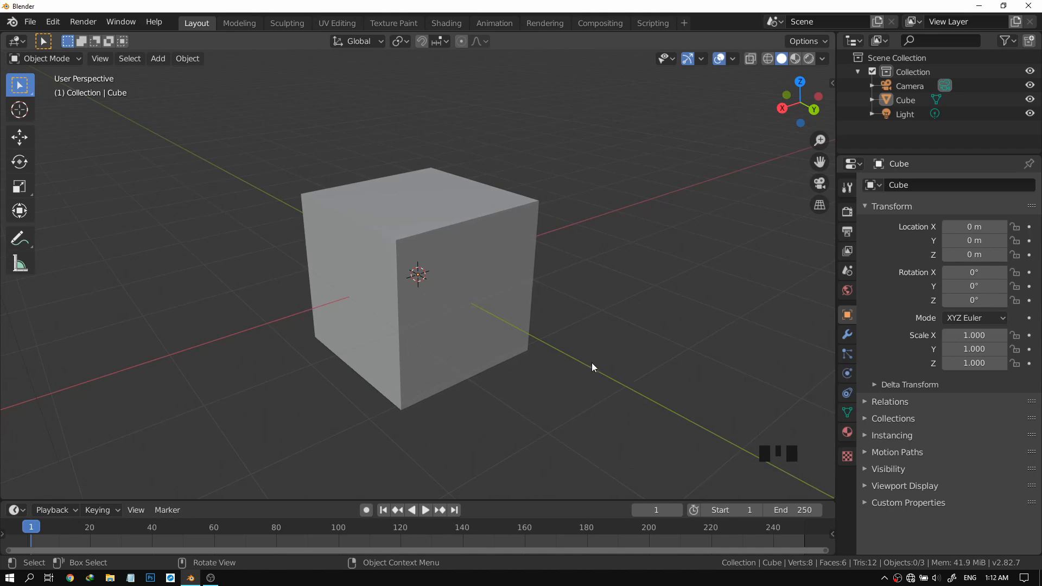
pyautogui.scroll(4, 588, 340)
pyautogui.scroll(1, 588, 337)
pyautogui.scroll(-7, 588, 337)
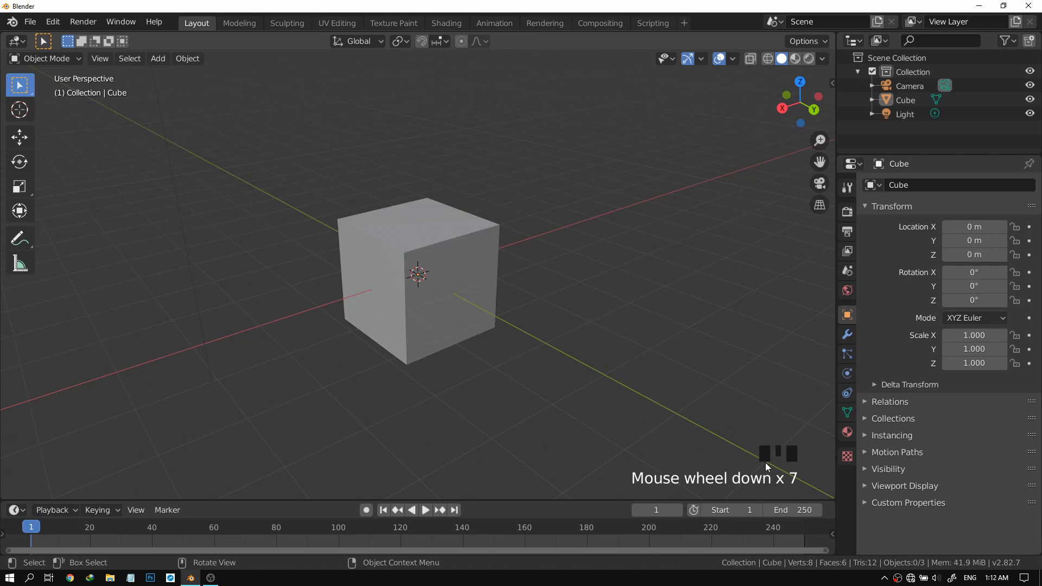
pyautogui.scroll(-1, 583, 378)
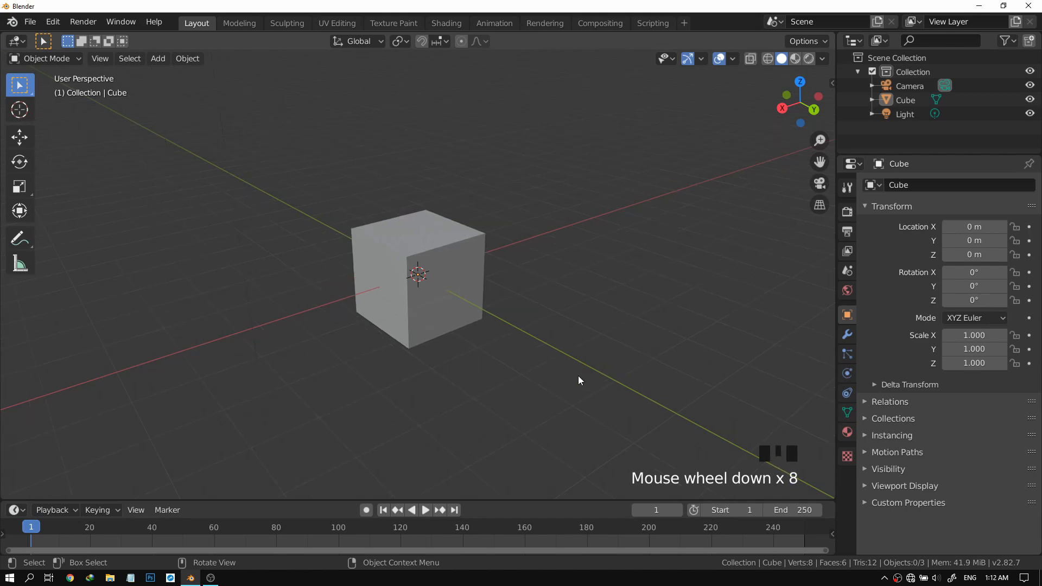
pyautogui.scroll(1, 570, 374)
pyautogui.middleClick(555, 357)
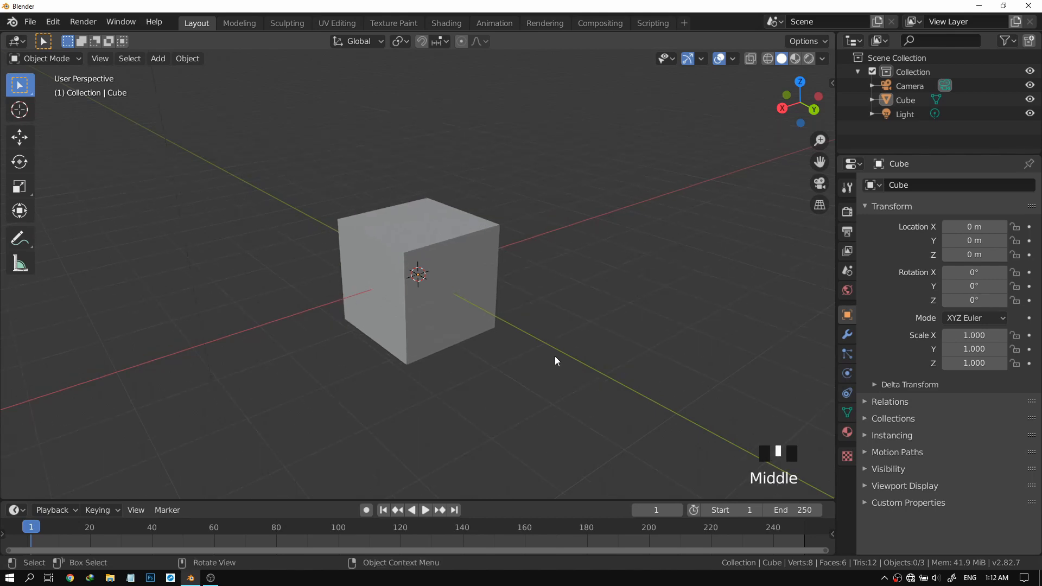
pyautogui.scroll(-1, 712, 379)
pyautogui.press('k')
pyautogui.press('m')
# Select the default cube and try scaling it uniformly.
pyautogui.click(404, 240)
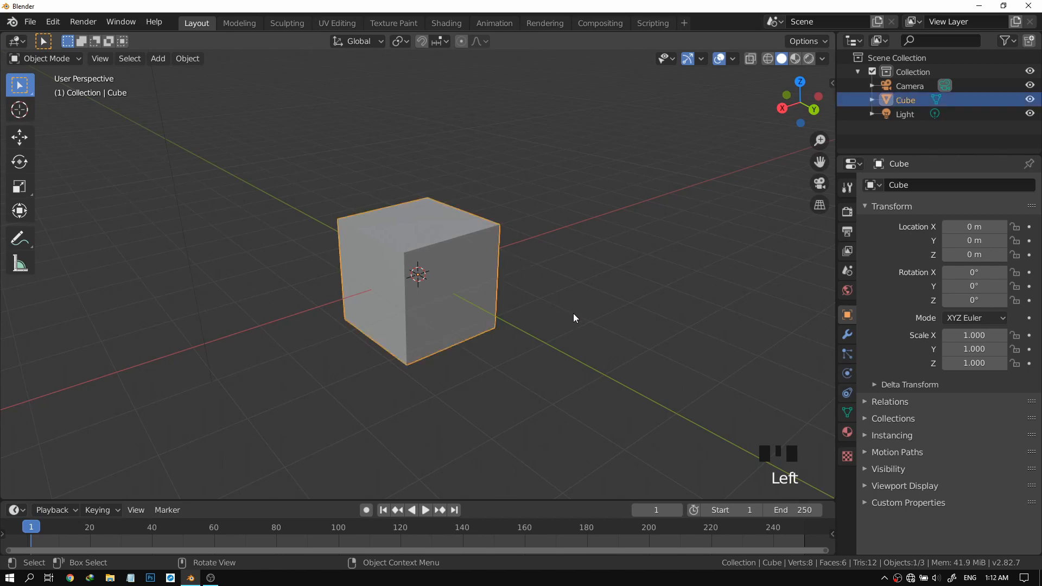
pyautogui.press('s')
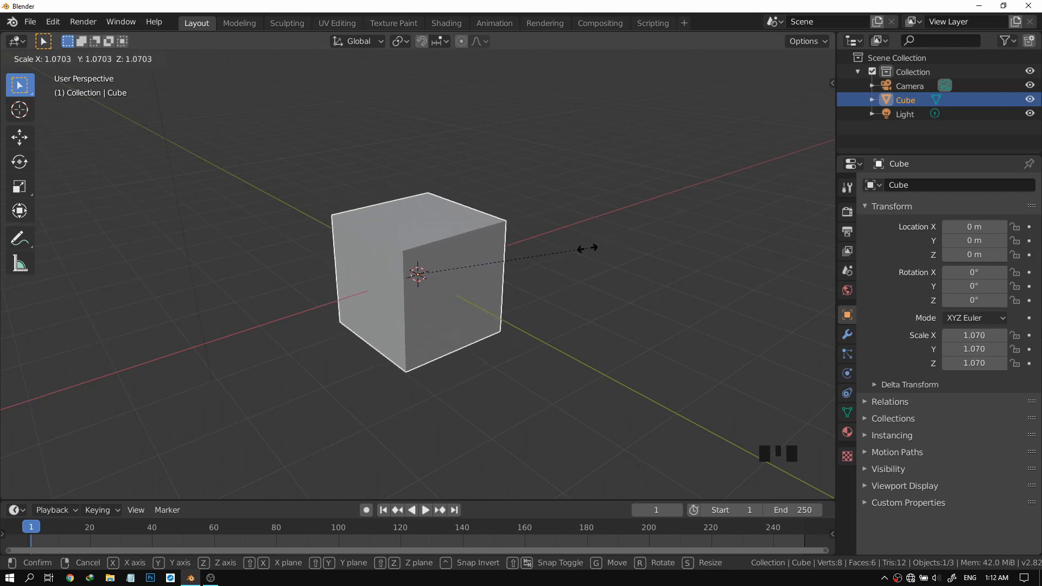
pyautogui.press('Escape')
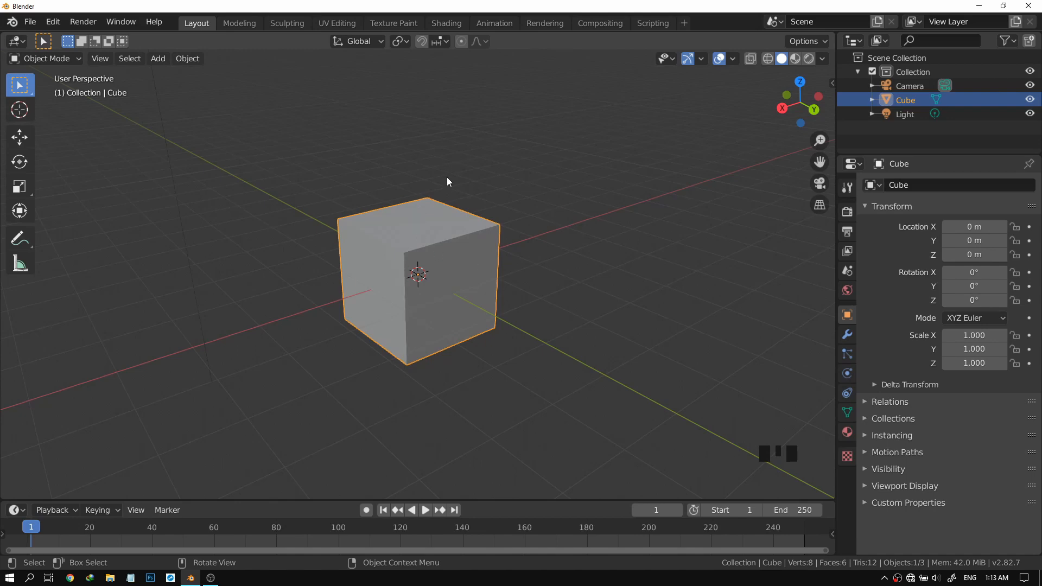
# Delete the selected cube from the scene.
pyautogui.press('x')
pyautogui.press('x')
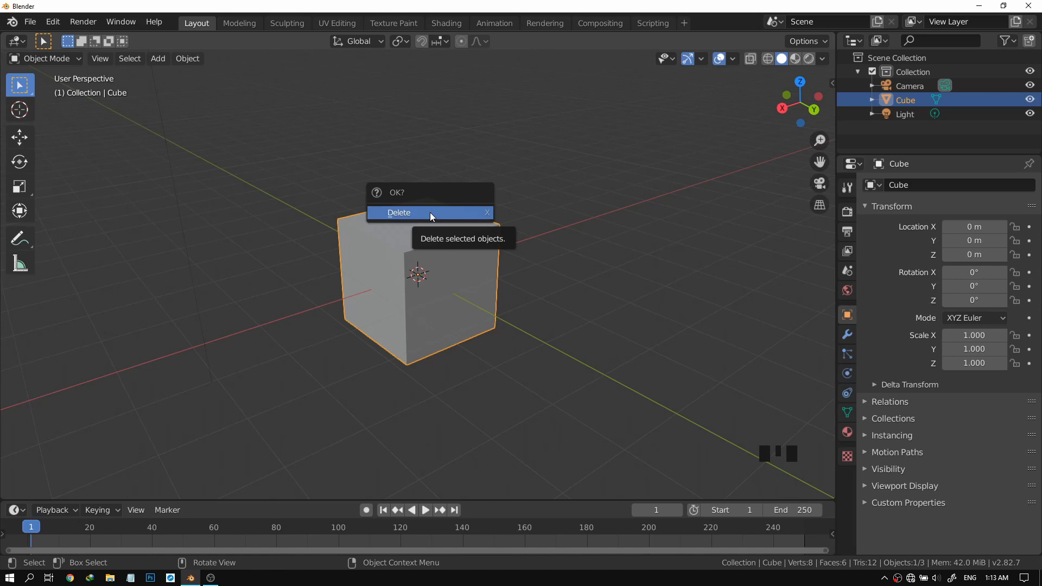
pyautogui.click(430, 212)
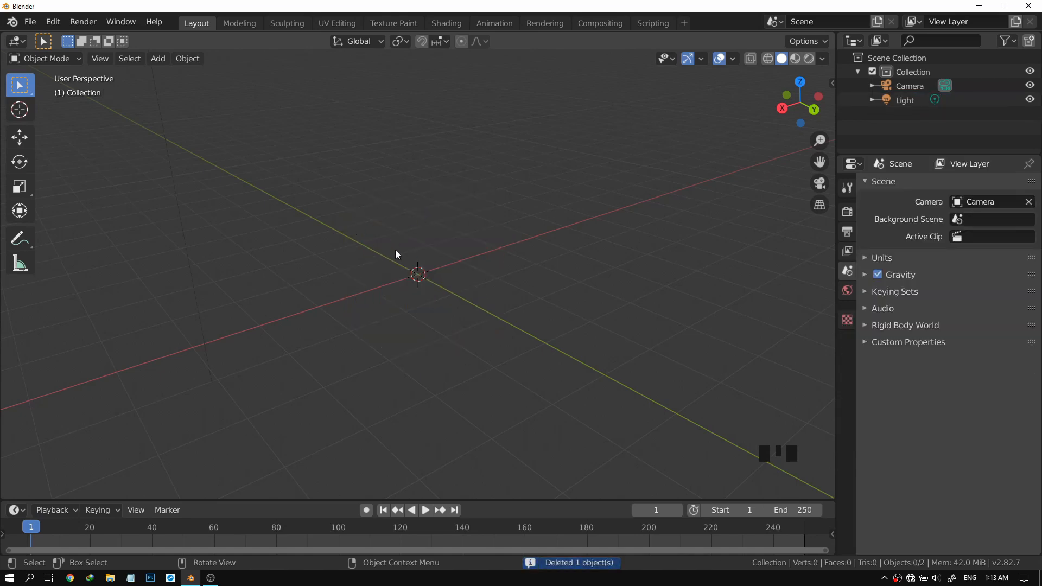
# Add a cylinder mesh at the scene origin.
pyautogui.hotkey('shift', 'a')
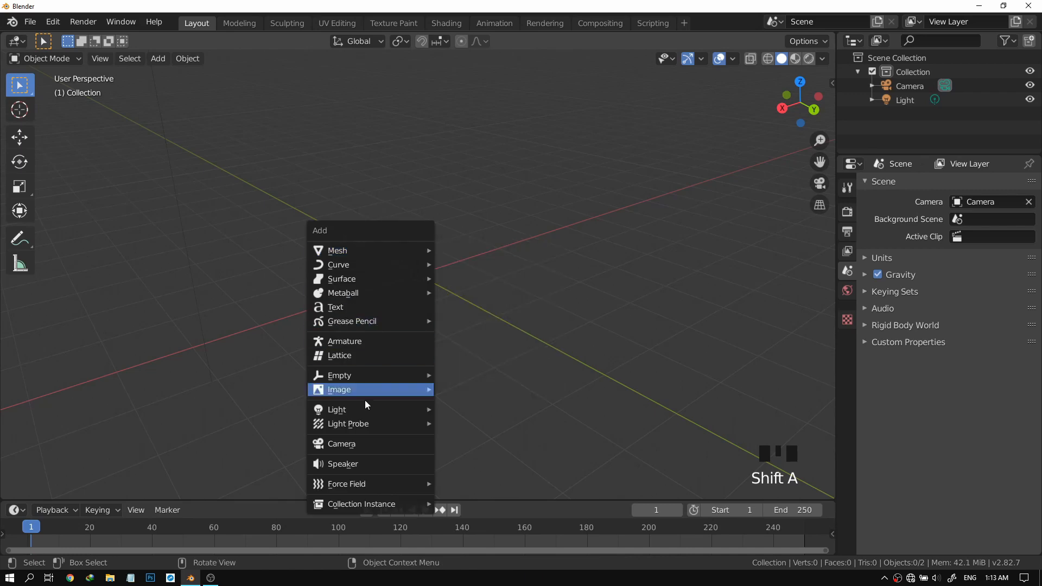
pyautogui.moveTo(368, 250)
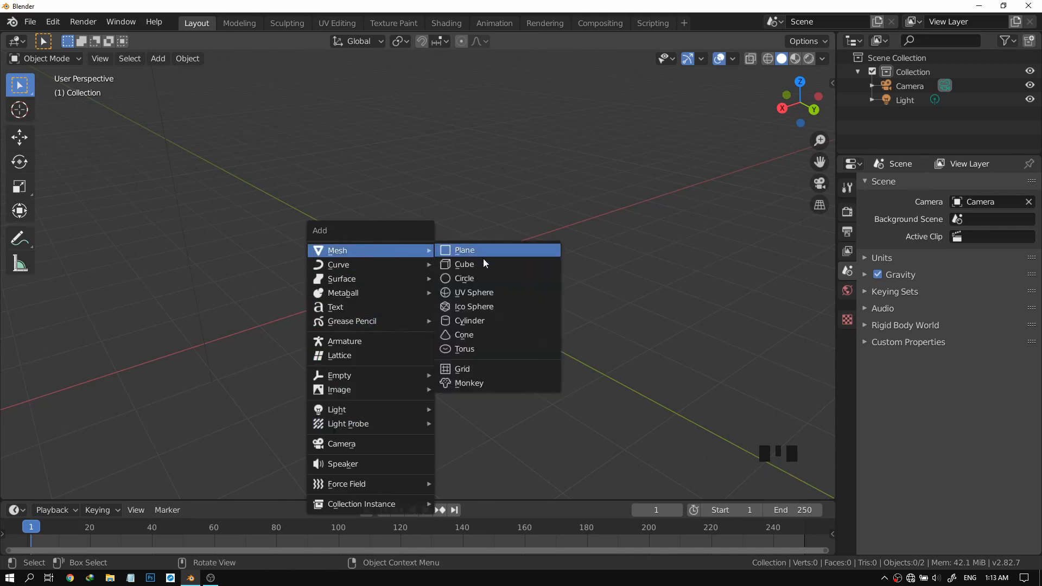
pyautogui.click(472, 320)
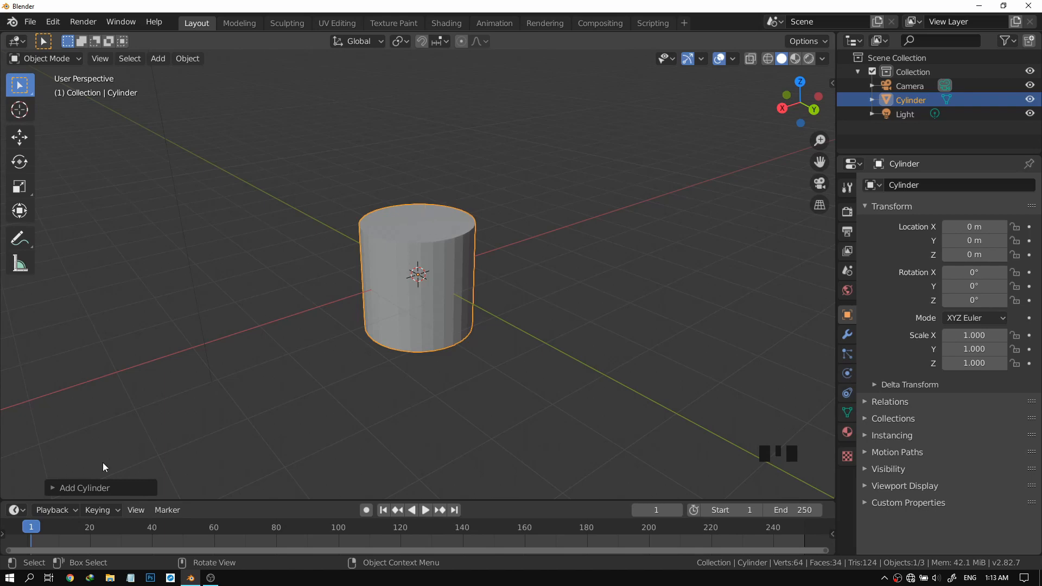
# Expand the new cylinder's creation settings and try changing its vertex count.
pyautogui.click(55, 486)
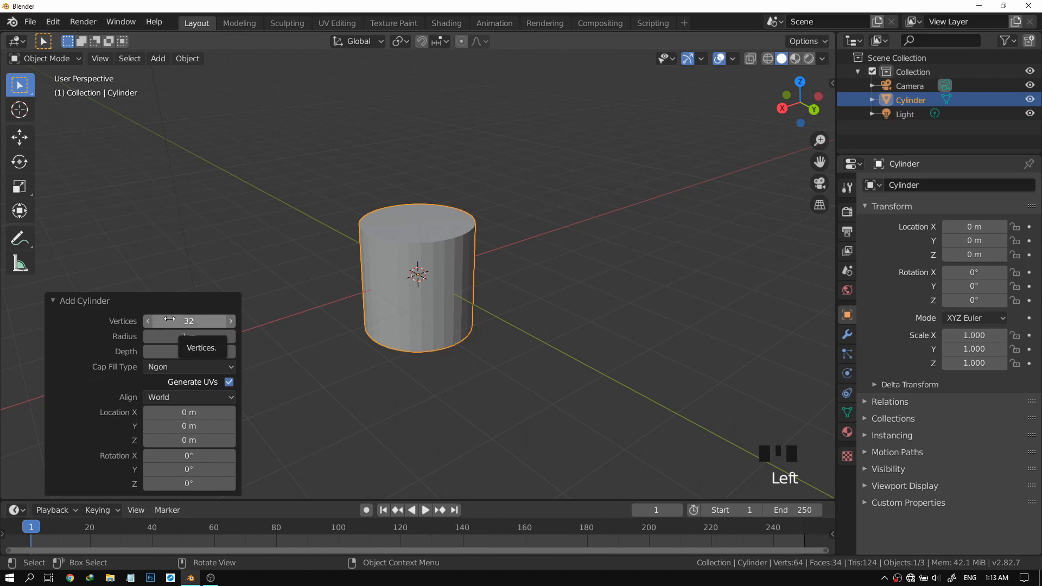
pyautogui.moveTo(174, 320); pyautogui.dragTo(196, 327)
pyautogui.rightClick(197, 327)
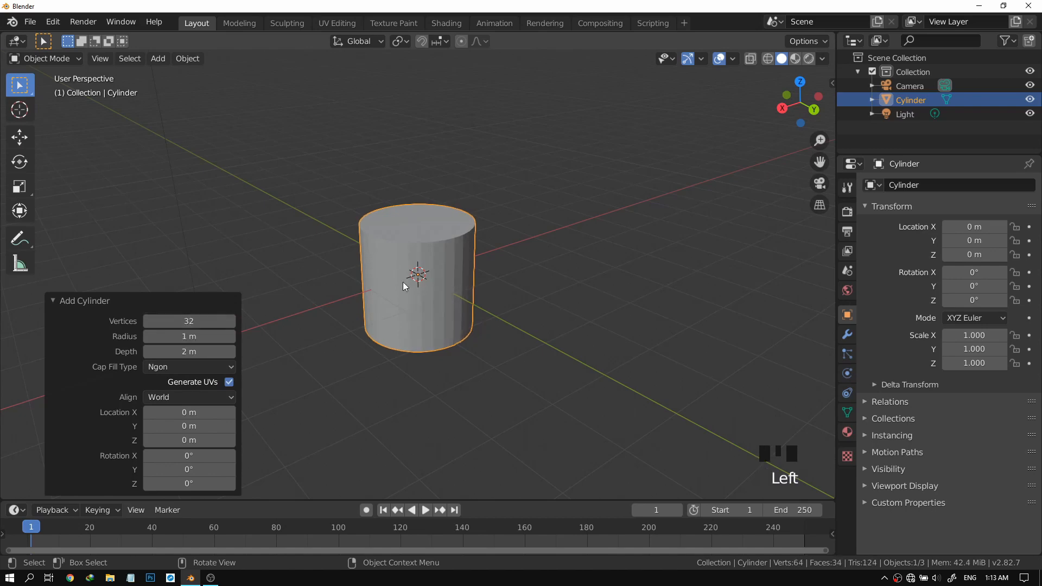
pyautogui.scroll(5, 425, 280)
pyautogui.moveTo(186, 321)
pyautogui.mouseDown()
pyautogui.moveTo(225, 325)
pyautogui.moveTo(175, 322)
pyautogui.mouseUp()
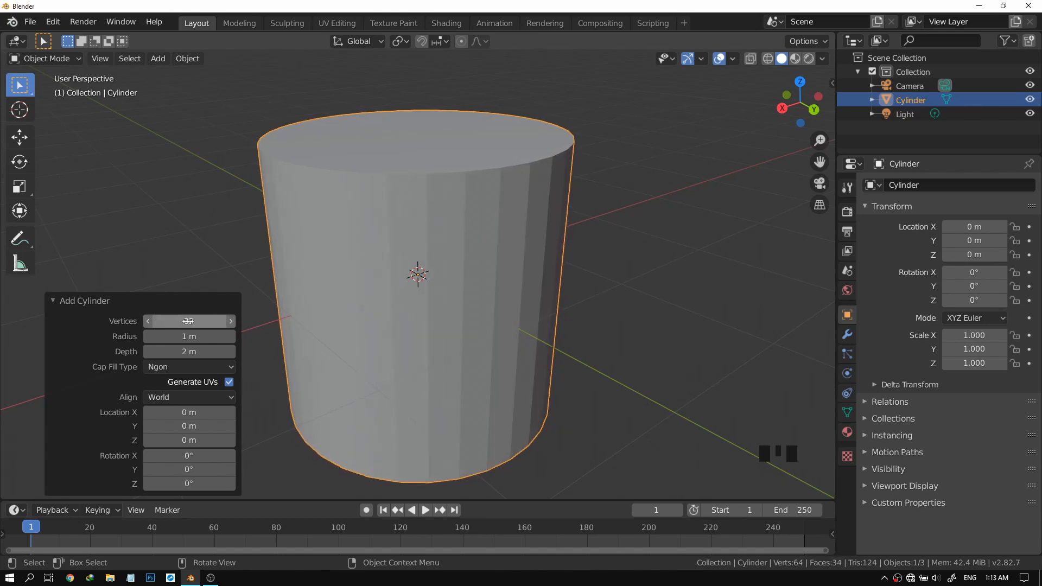
# Examine the cylinder's faceted side surface up close and from different angles.
pyautogui.scroll(3, 453, 269)
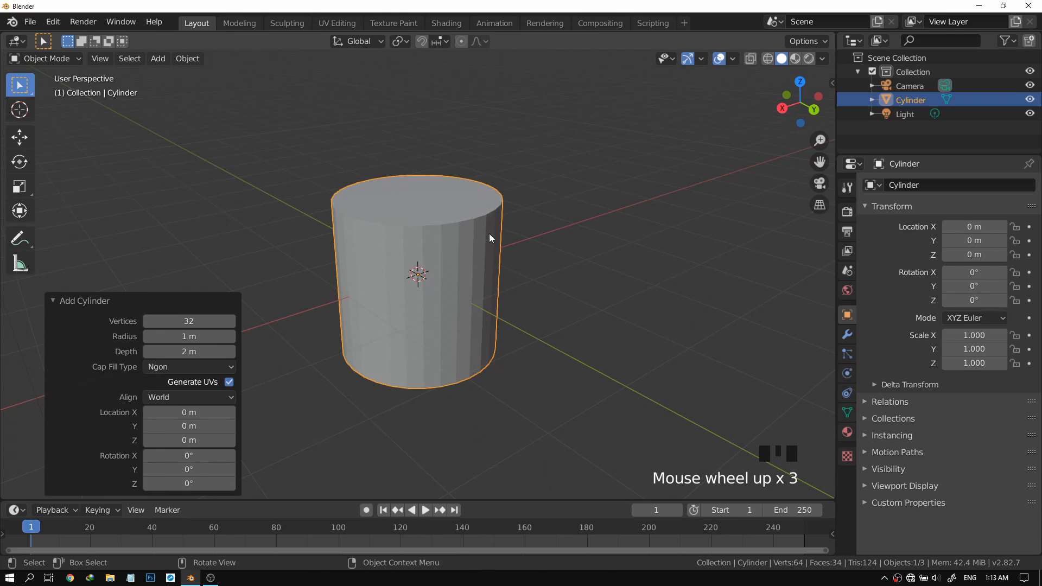
pyautogui.scroll(3, 512, 319)
pyautogui.moveTo(512, 319); pyautogui.dragTo(461, 204, button='middle')
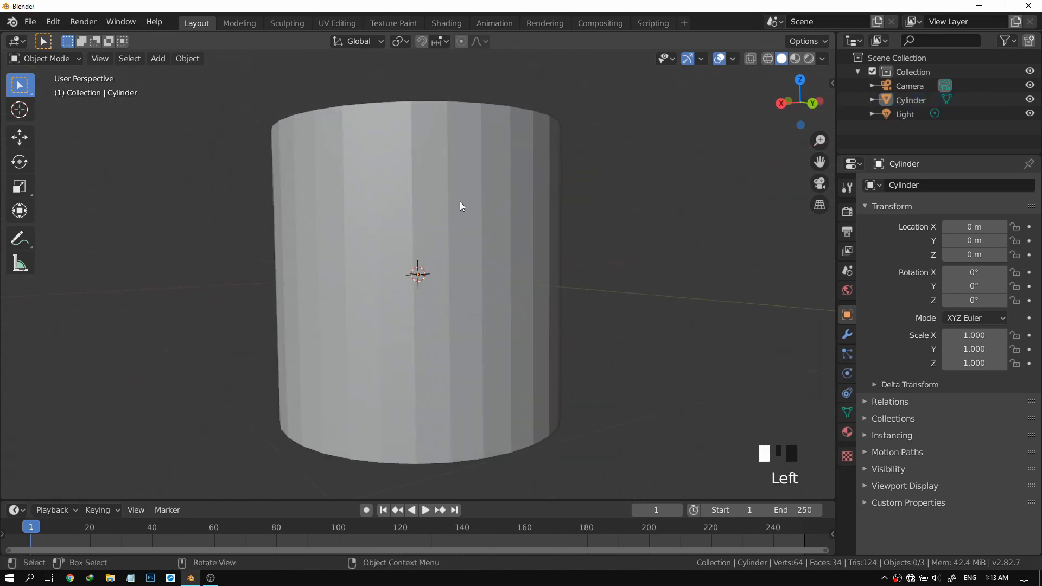
pyautogui.scroll(-4, 467, 242)
pyautogui.keyDown('shift'); pyautogui.moveTo(467, 242); pyautogui.dragTo(448, 311, button='middle'); pyautogui.keyUp('shift')
pyautogui.scroll(-2, 457, 374)
pyautogui.moveTo(457, 373); pyautogui.dragTo(452, 287, button='middle')
pyautogui.moveTo(436, 226); pyautogui.dragTo(451, 259, button='middle')
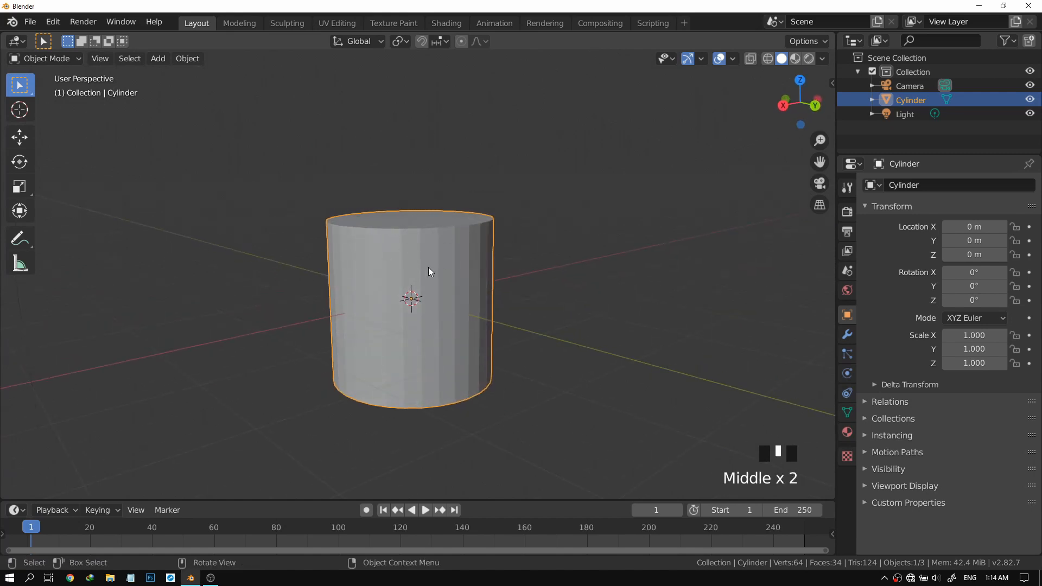
# Move the cylinder up along the global Z axis by about 1.01 m.
pyautogui.press('g')
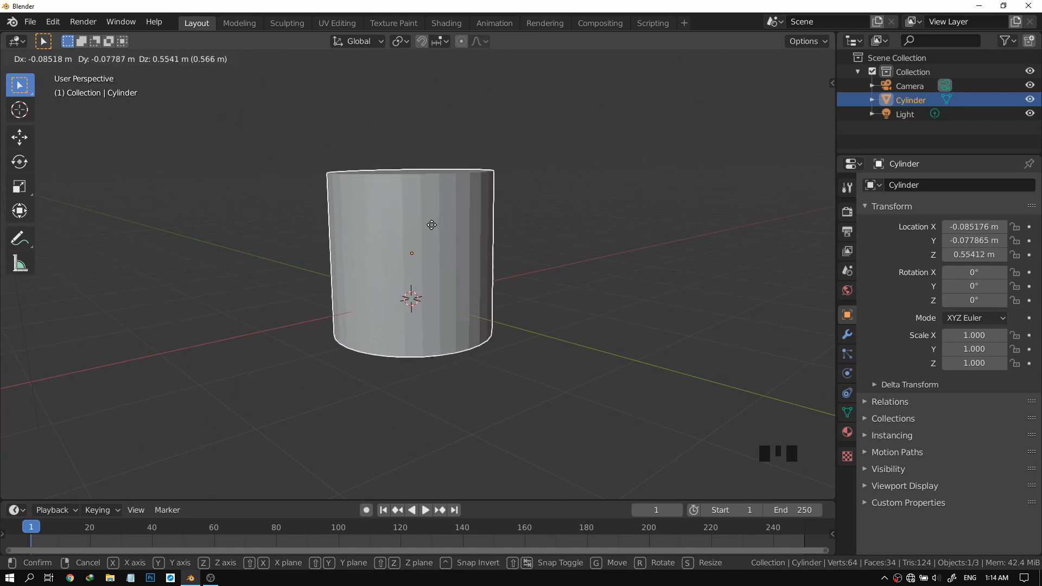
pyautogui.press('z')
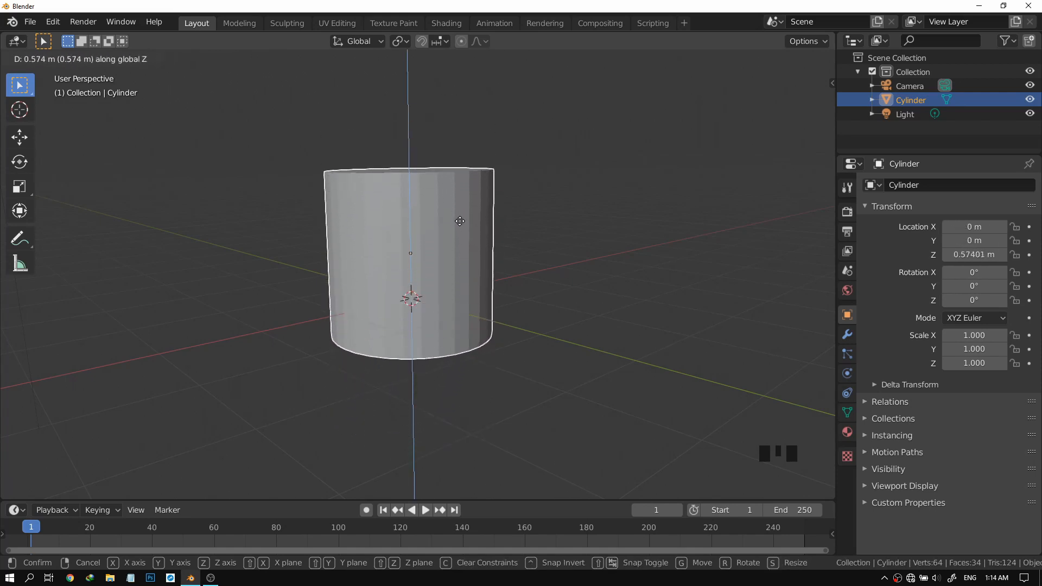
pyautogui.click(407, 205)
pyautogui.scroll(-1, 413, 196)
pyautogui.moveTo(417, 191); pyautogui.dragTo(386, 146, button='middle')
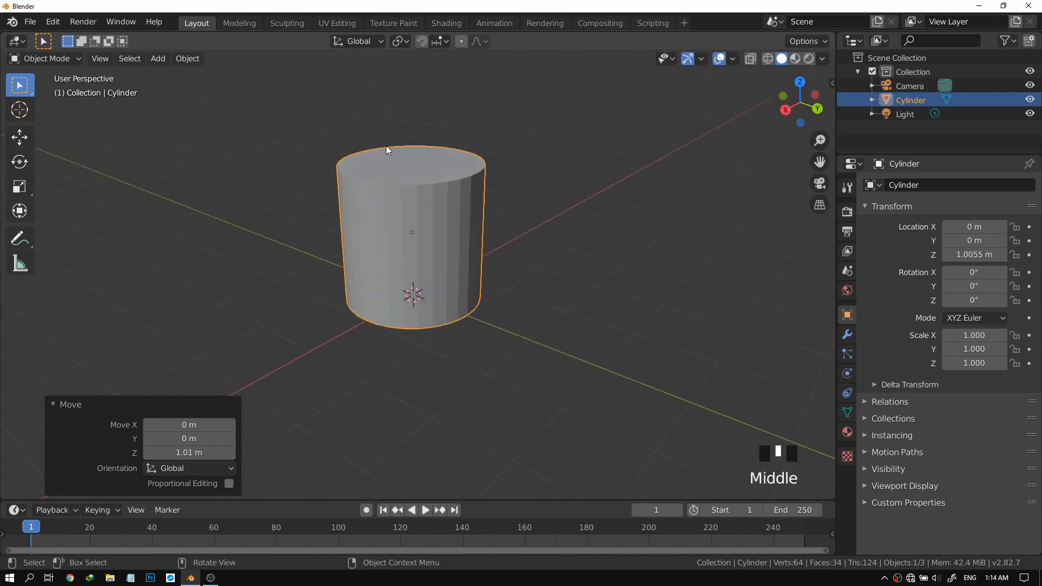
# Switch to the Move tool and try moving the cylinder along its Z axis arrow.
pyautogui.click(20, 138)
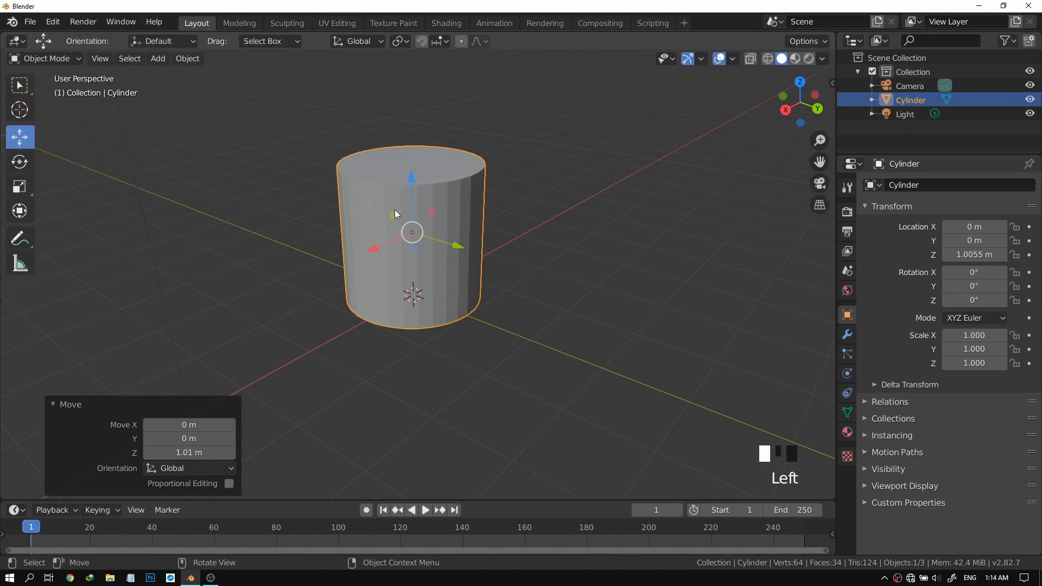
pyautogui.moveTo(452, 232); pyautogui.dragTo(413, 200, button='middle')
pyautogui.moveTo(412, 200); pyautogui.dragTo(409, 132)
pyautogui.rightClick(409, 132)
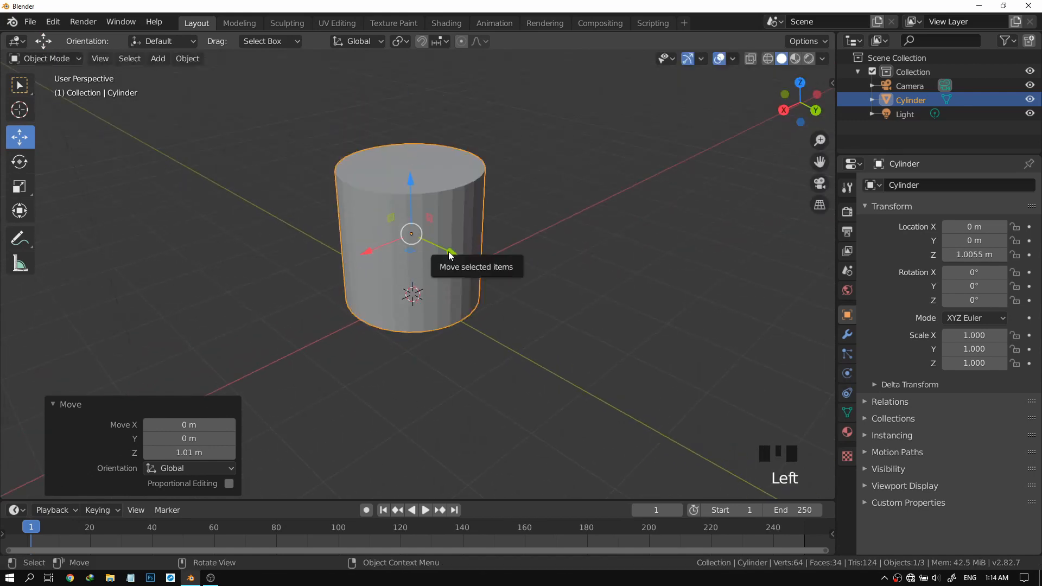
# Try moving the cylinder along the Y and X axes with the gizmo arrows, cancelling each move.
pyautogui.moveTo(448, 251); pyautogui.dragTo(521, 293)
pyautogui.rightClick(506, 294)
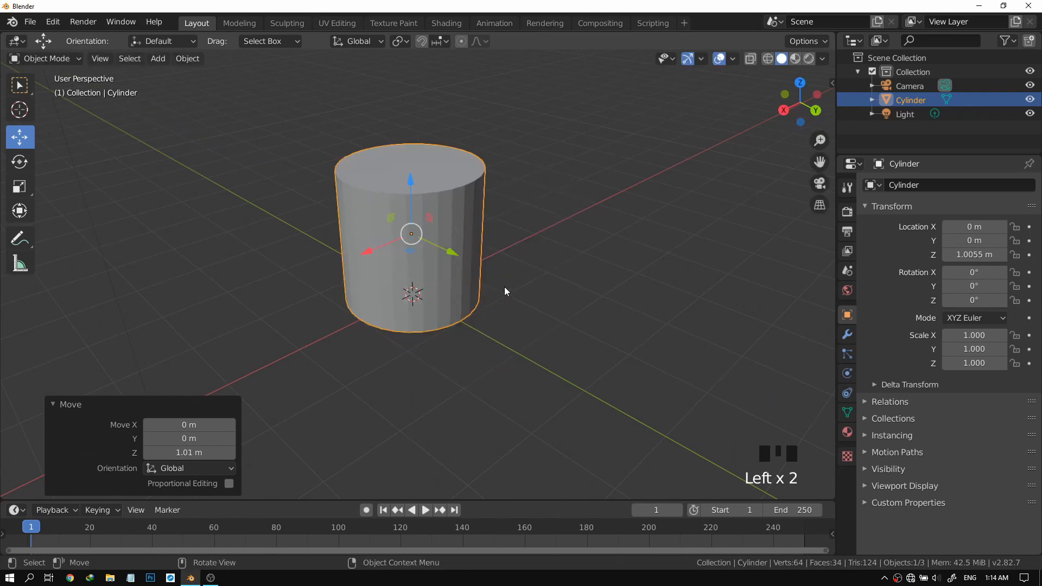
pyautogui.moveTo(450, 252); pyautogui.dragTo(484, 270)
pyautogui.rightClick(484, 270)
pyautogui.moveTo(371, 252); pyautogui.dragTo(272, 301)
pyautogui.rightClick(274, 302)
# Look over the raised cylinder and its axis arrows from several angles and distances.
pyautogui.scroll(-4, 467, 268)
pyautogui.moveTo(467, 268); pyautogui.dragTo(447, 285, button='middle')
pyautogui.scroll(1, 457, 270)
pyautogui.scroll(2, 457, 268)
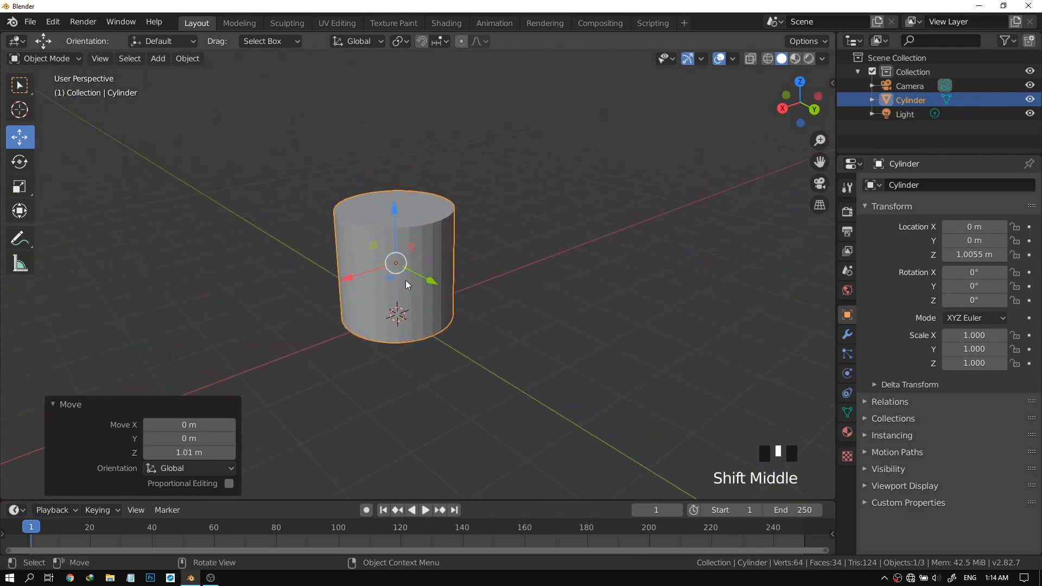
pyautogui.moveTo(356, 298); pyautogui.dragTo(351, 276, button='middle')
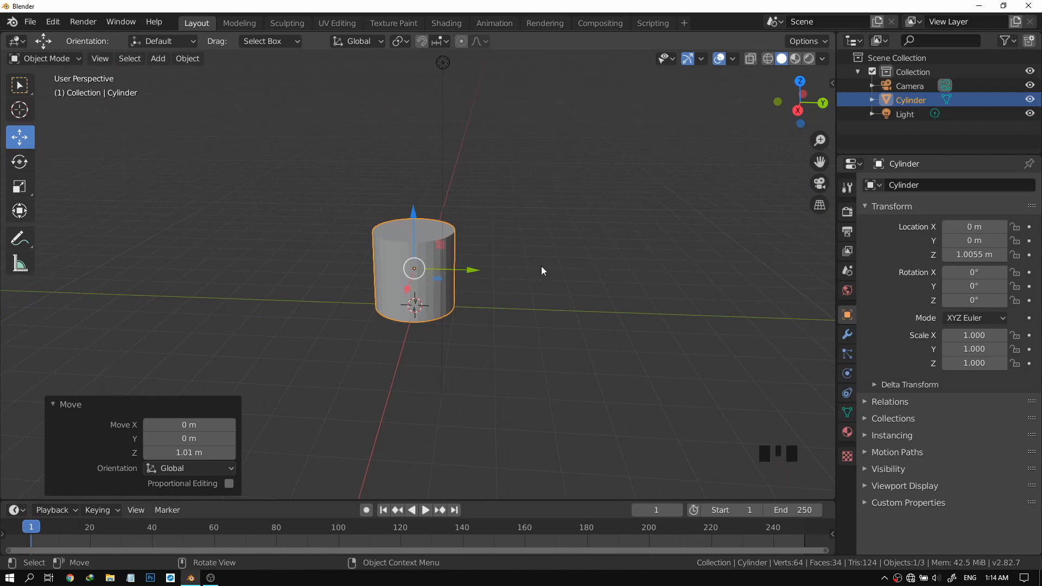
pyautogui.moveTo(513, 262); pyautogui.dragTo(457, 276, button='middle')
pyautogui.scroll(1, 461, 286)
pyautogui.moveTo(480, 309); pyautogui.dragTo(453, 332, button='middle')
pyautogui.scroll(-3, 382, 262)
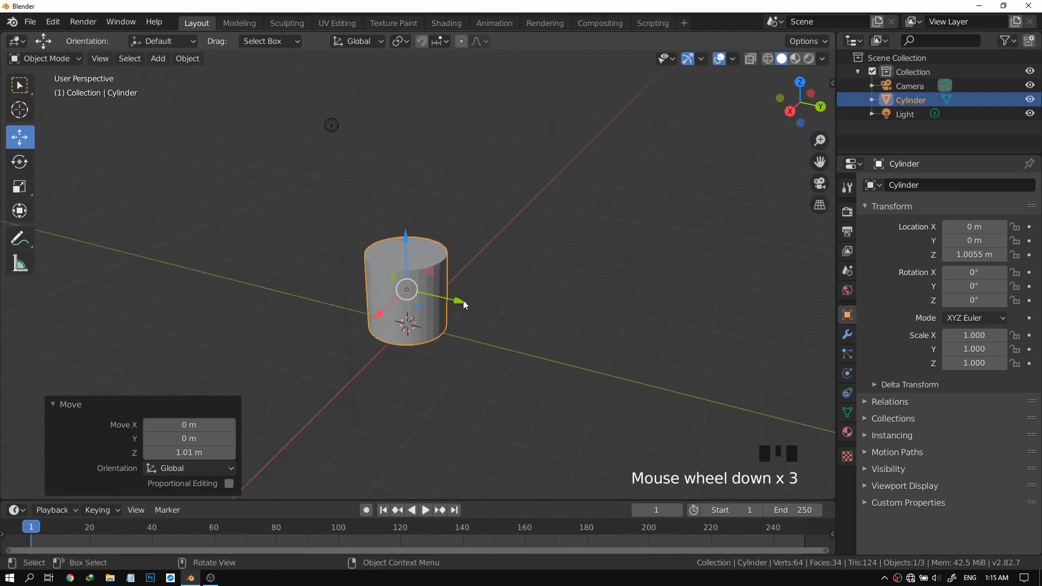
pyautogui.scroll(2, 463, 361)
pyautogui.keyDown('shift'); pyautogui.moveTo(462, 362); pyautogui.dragTo(423, 248, button='middle'); pyautogui.keyUp('shift')
pyautogui.scroll(2, 426, 250)
pyautogui.hotkey('alt', 'shift')
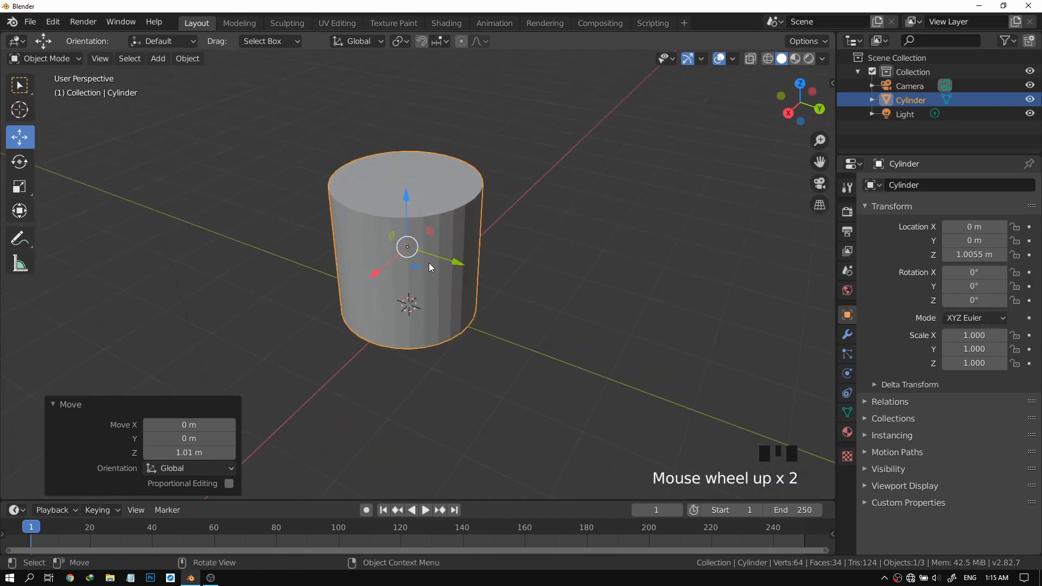
pyautogui.scroll(-1, 395, 212)
pyautogui.moveTo(454, 245); pyautogui.dragTo(359, 241, button='middle')
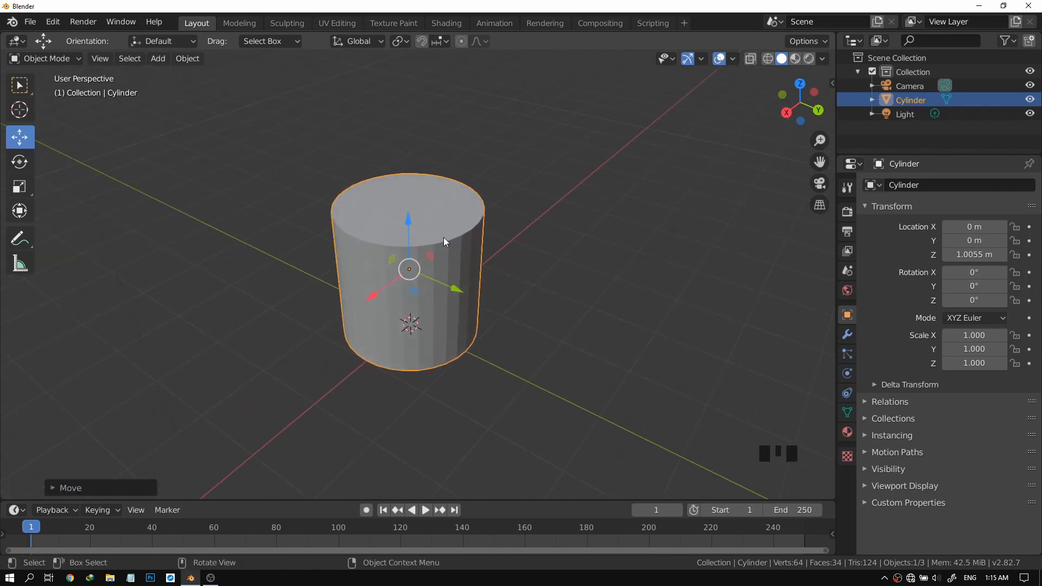
pyautogui.moveTo(444, 237); pyautogui.dragTo(445, 237, button='middle')
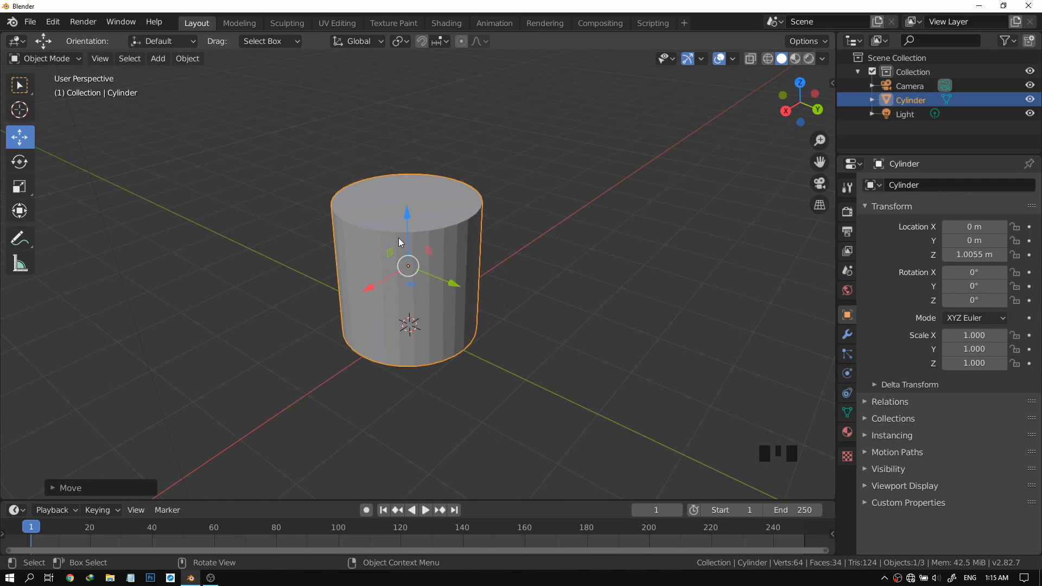
# Switch the cylinder back and forth between Edit Mode and Object Mode, ending in Object Mode.
pyautogui.press('Tab')
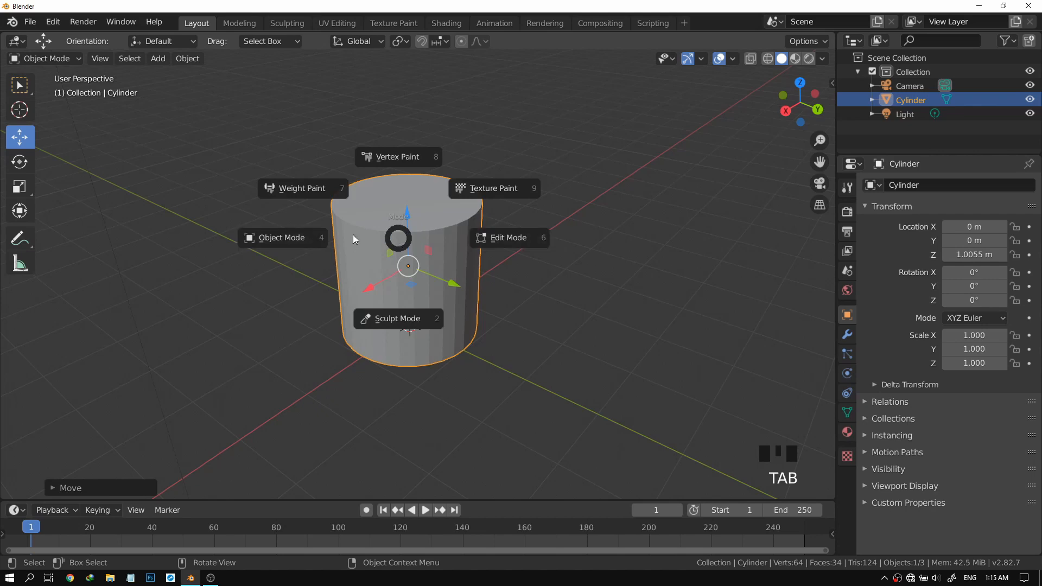
pyautogui.click(499, 243)
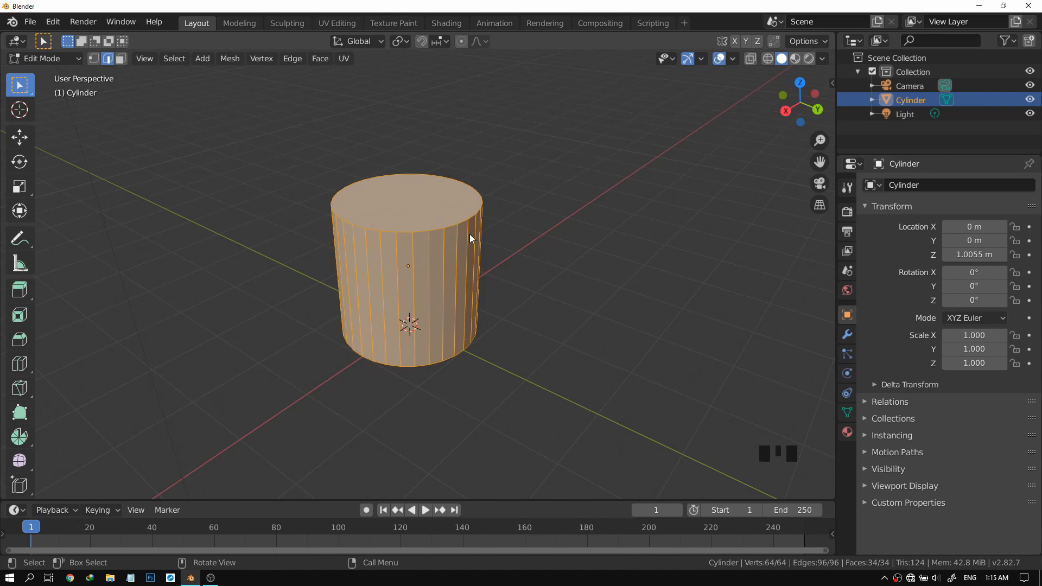
pyautogui.press('Tab')
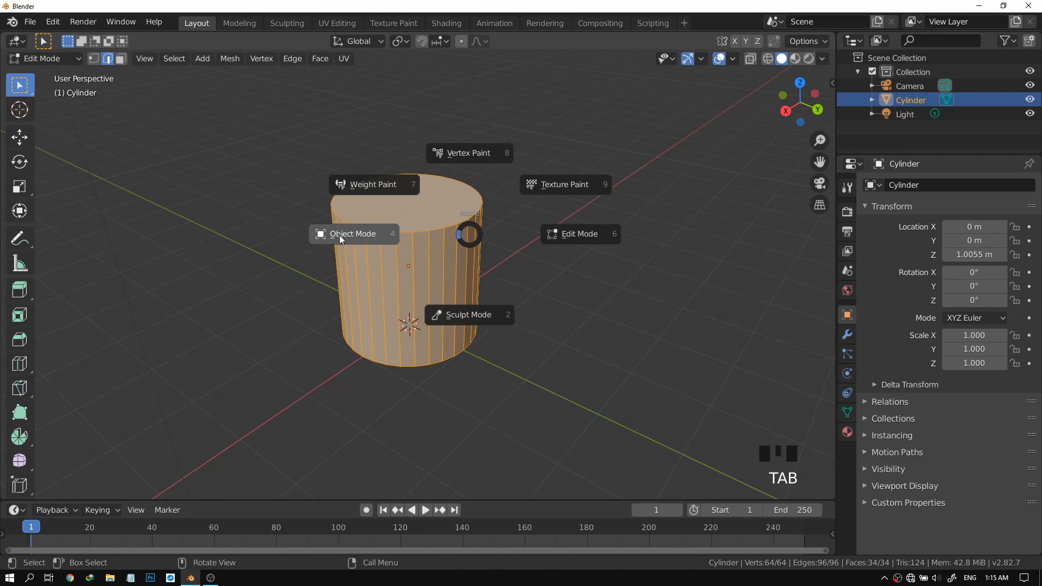
pyautogui.click(298, 237)
pyautogui.press('Tab')
pyautogui.click(535, 233)
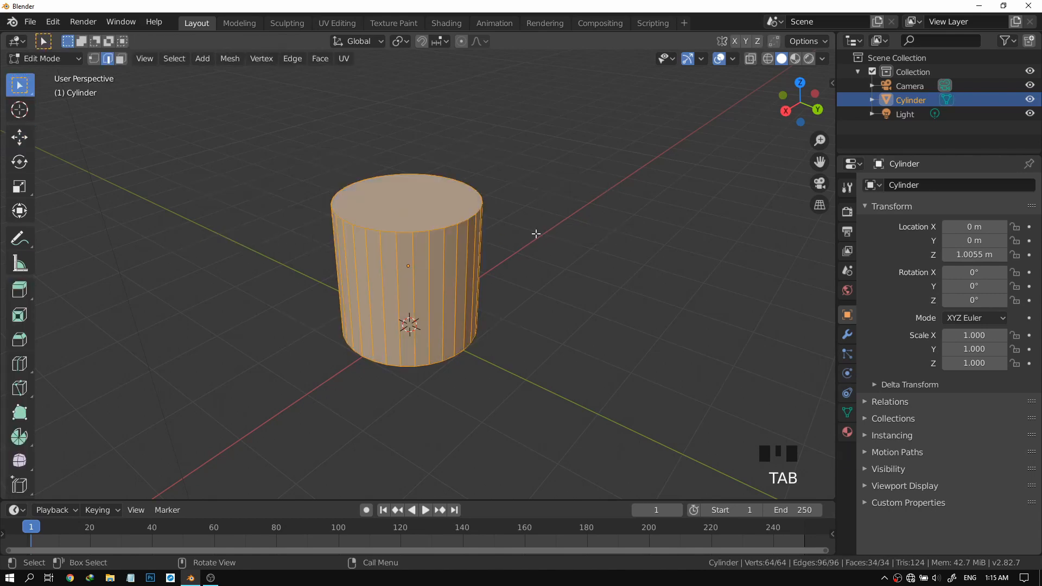
pyautogui.press('Tab')
pyautogui.click(483, 232)
pyautogui.press('Tab')
pyautogui.click(564, 232)
pyautogui.press('Tab')
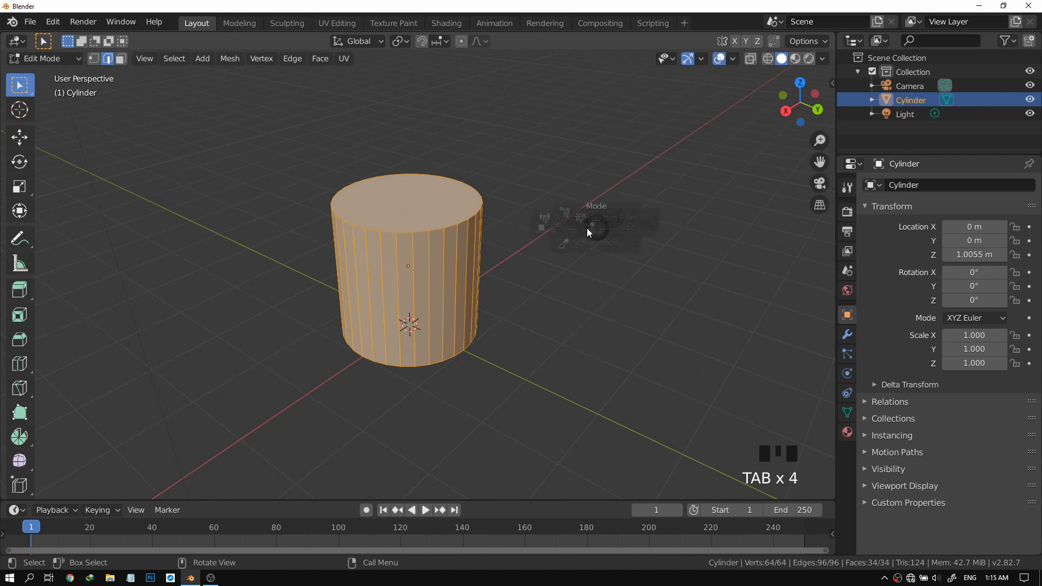
pyautogui.click(395, 226)
# Enter Edit Mode for the cylinder and select a single edge at the front of its top rim.
pyautogui.press('Tab')
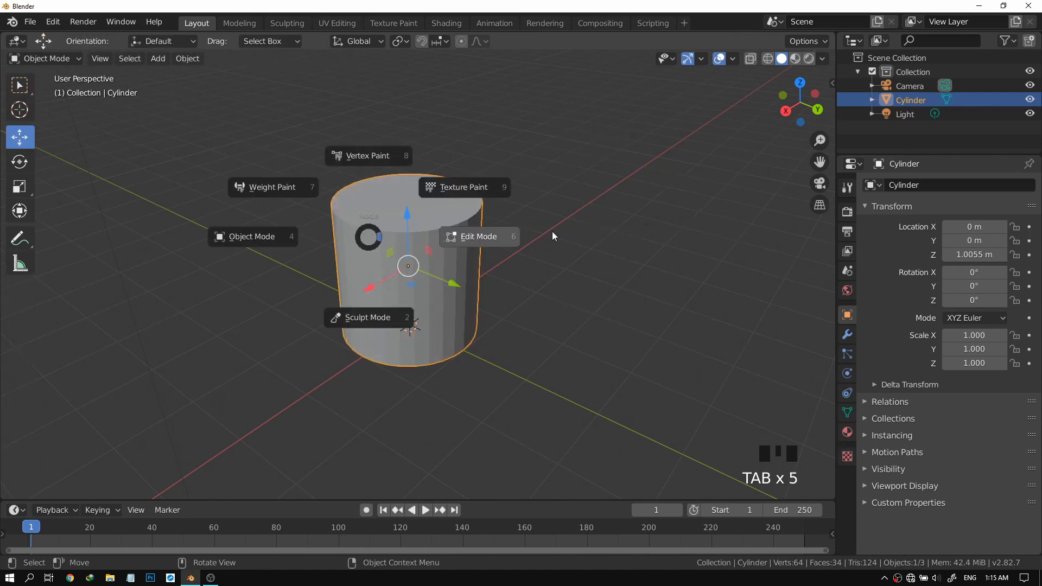
pyautogui.click(509, 236)
pyautogui.scroll(3, 493, 233)
pyautogui.moveTo(493, 239); pyautogui.dragTo(467, 177, button='middle')
pyautogui.scroll(-2, 486, 266)
pyautogui.scroll(2, 456, 270)
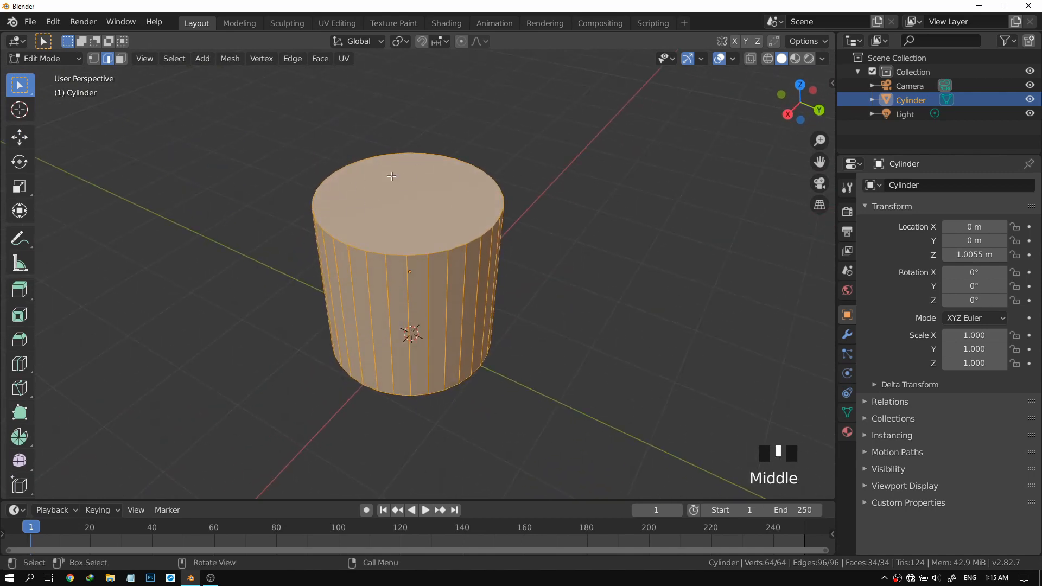
pyautogui.moveTo(470, 262); pyautogui.dragTo(408, 242, button='middle')
pyautogui.scroll(-2, 409, 242)
pyautogui.scroll(2, 409, 242)
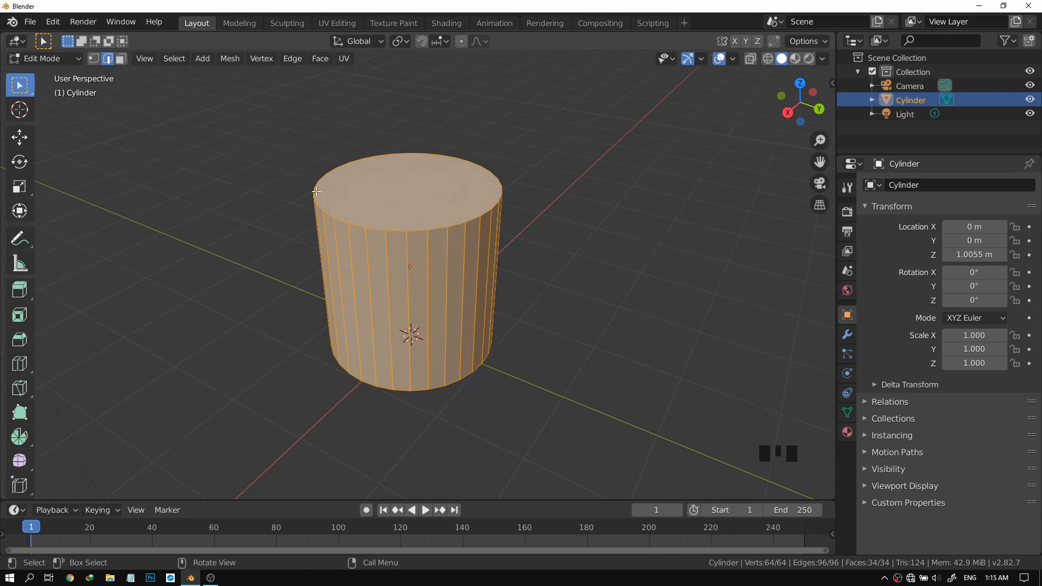
pyautogui.click(426, 234)
pyautogui.scroll(1, 469, 239)
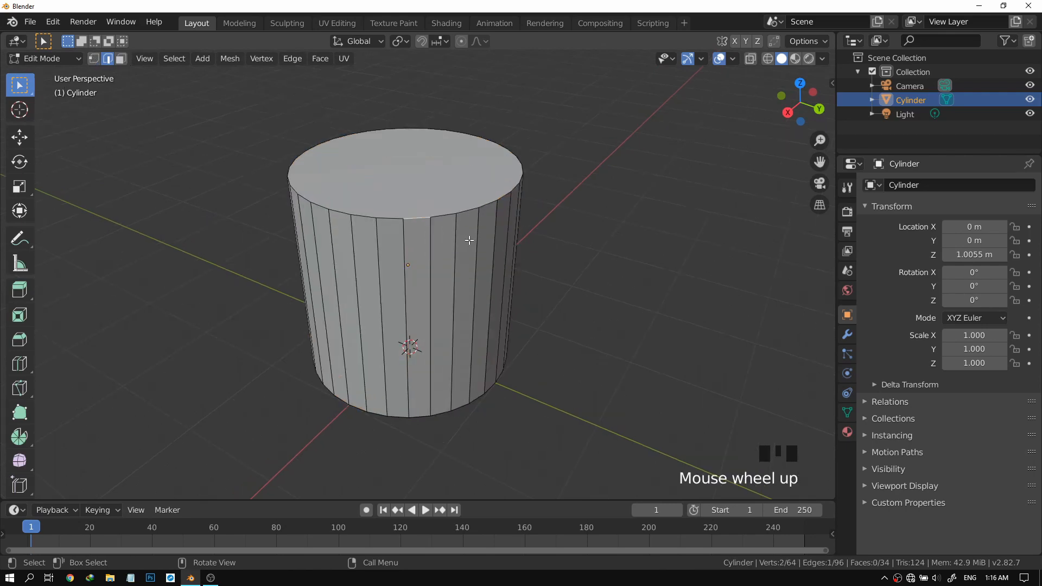
# Switch to vertex select mode and select a single vertex at the front of the cylinder's top rim.
pyautogui.scroll(-1, 469, 240)
pyautogui.keyDown('shift'); pyautogui.moveTo(469, 240); pyautogui.dragTo(444, 229, button='middle'); pyautogui.keyUp('shift')
pyautogui.scroll(2, 444, 229)
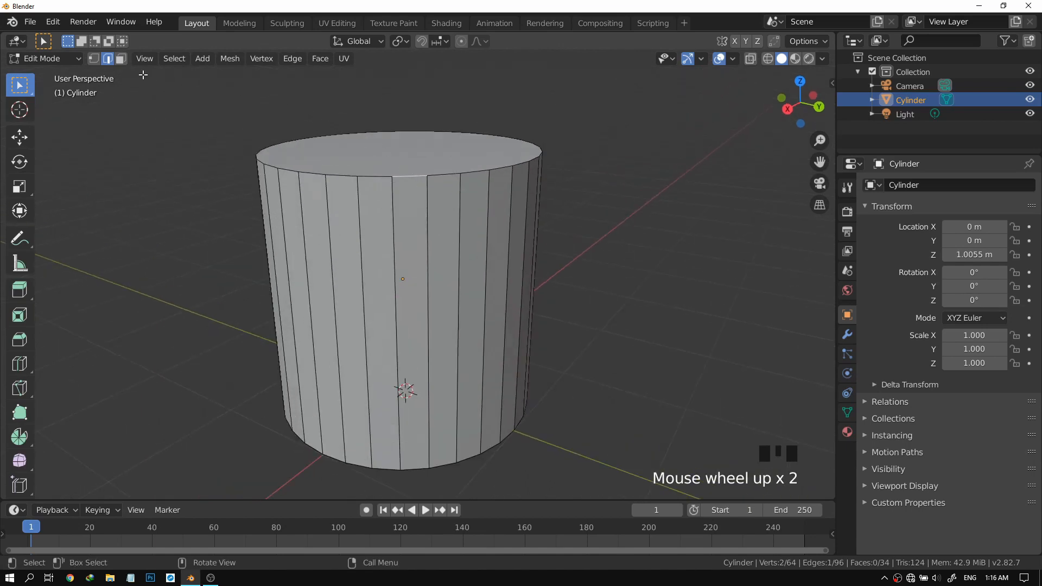
pyautogui.click(94, 59)
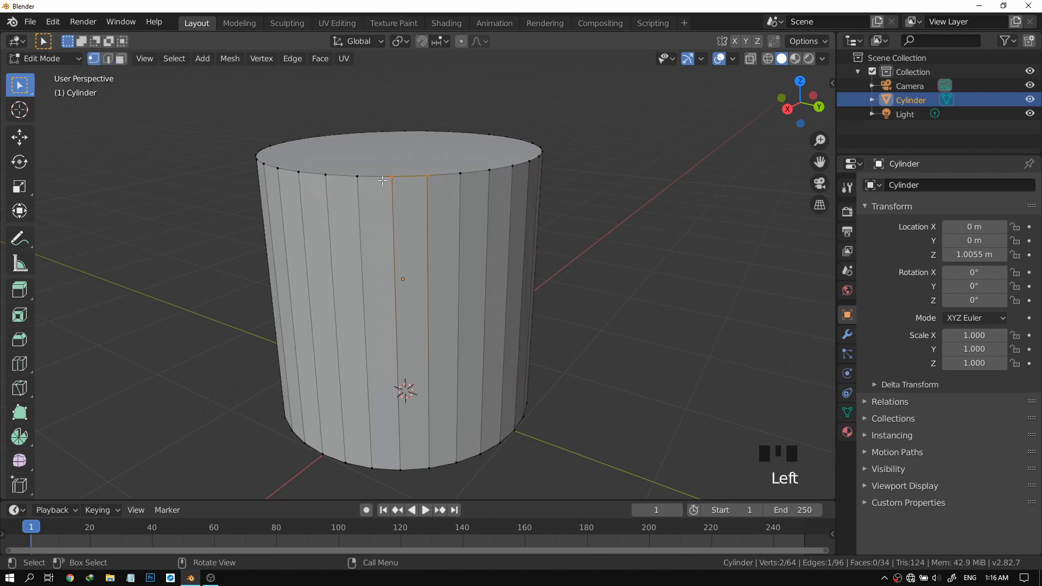
pyautogui.click(396, 177)
pyautogui.click(392, 177)
pyautogui.moveTo(389, 175); pyautogui.dragTo(390, 164, button='middle')
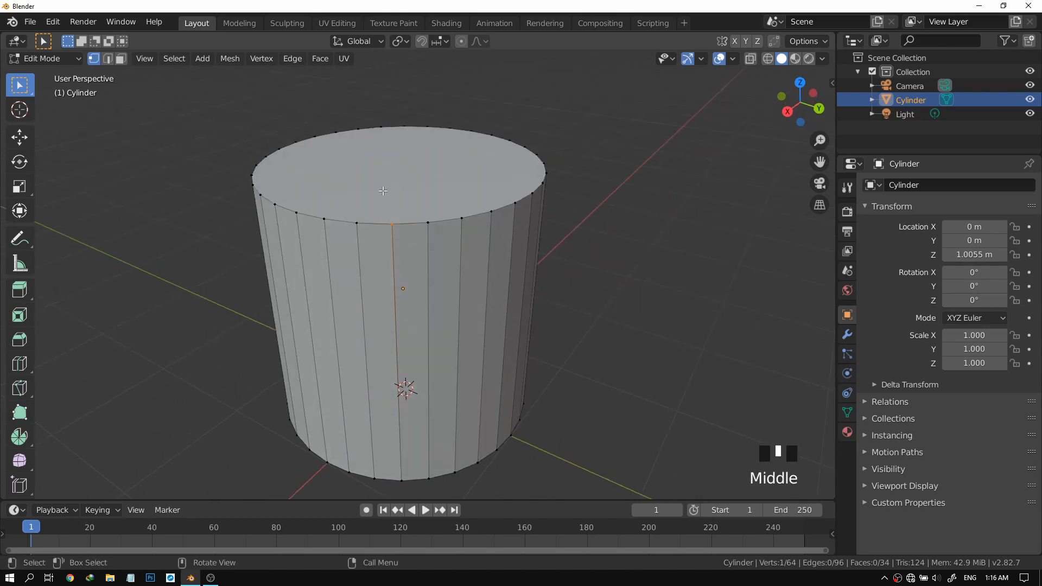
# Select a vertical edge at the front in edge select mode, and a side face and the top face in face select mode.
pyautogui.click(108, 61)
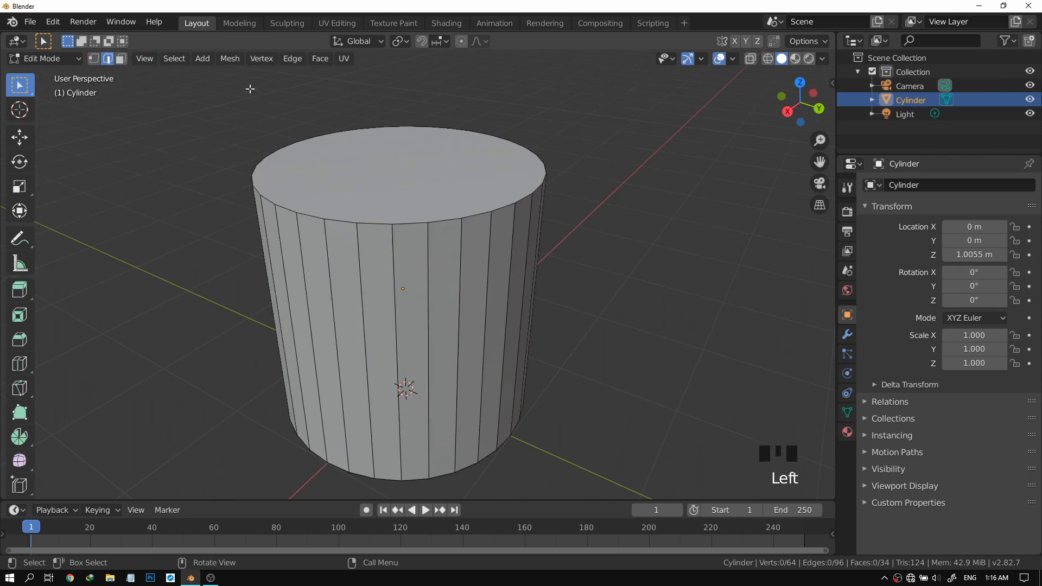
pyautogui.click(395, 262)
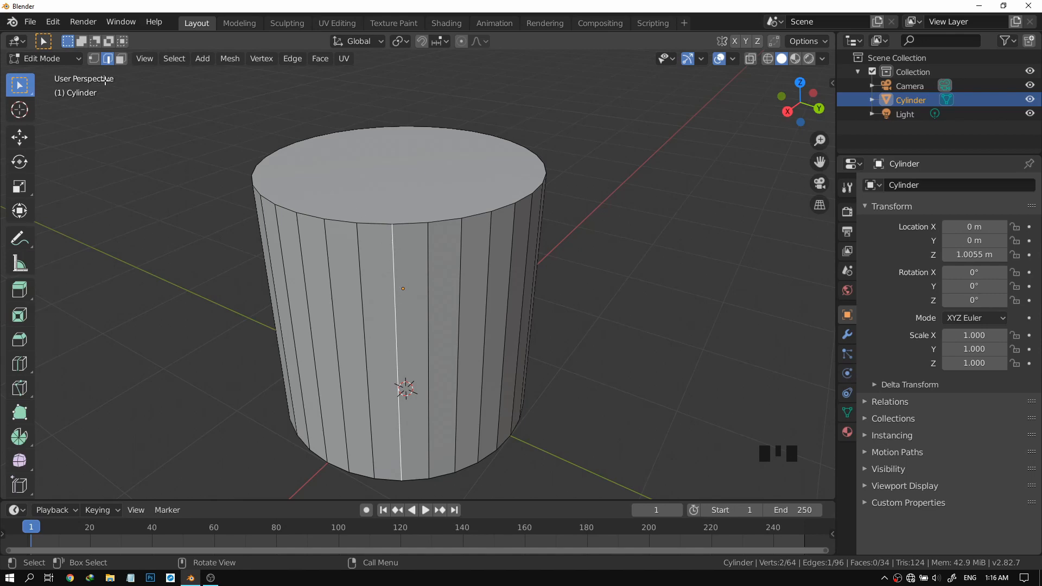
pyautogui.click(120, 60)
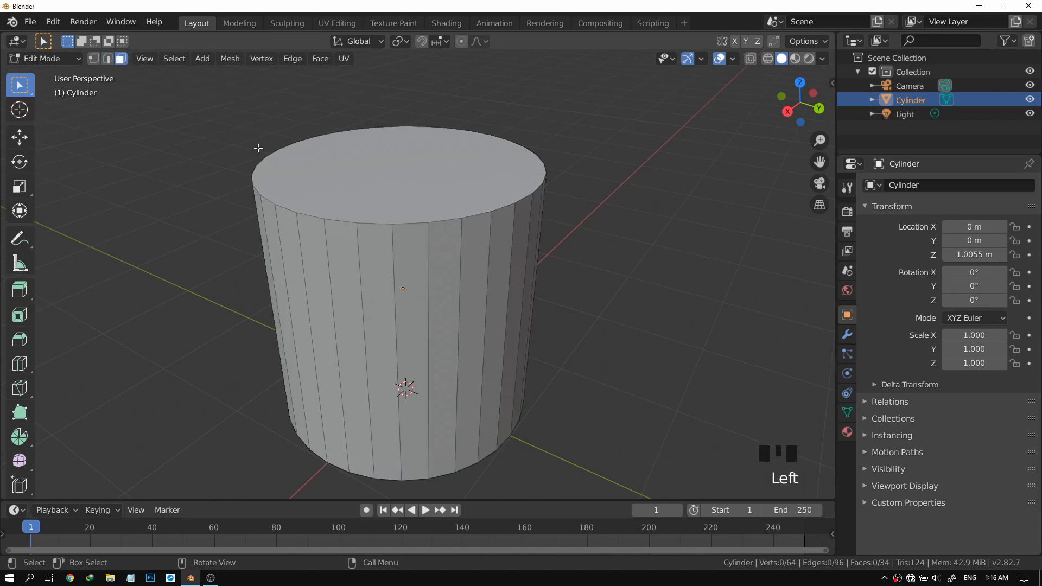
pyautogui.click(381, 306)
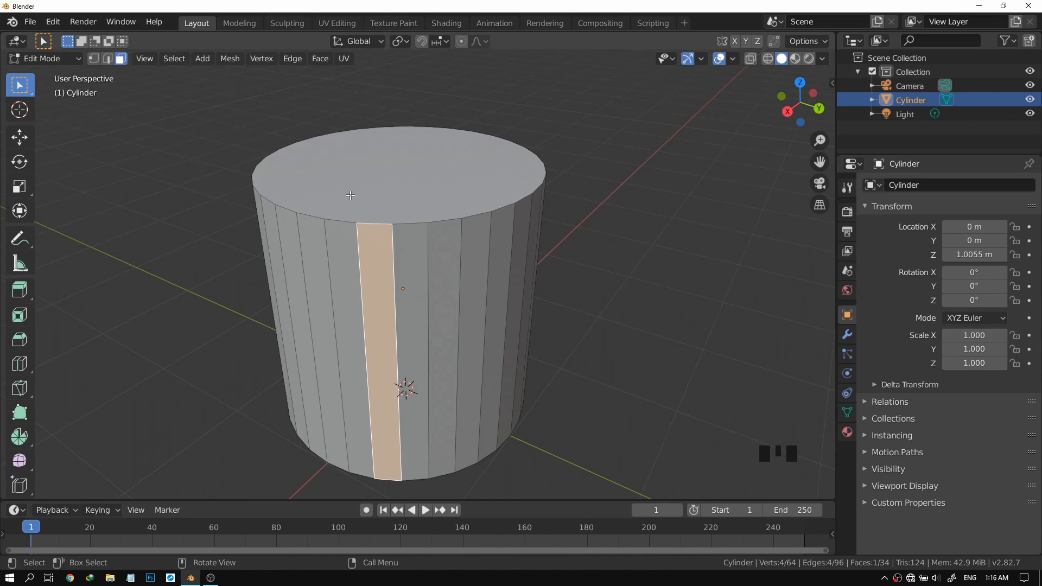
pyautogui.click(363, 205)
# Cycle through vertex, edge and face select modes, picking a rim vertex, a vertical side edge and the top face.
pyautogui.click(93, 58)
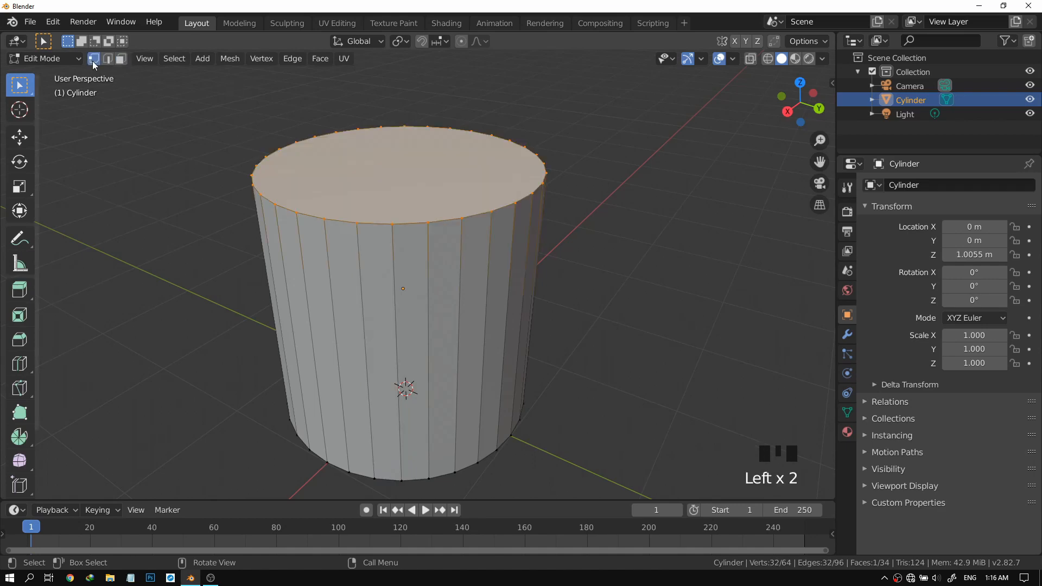
pyautogui.click(94, 59)
pyautogui.click(357, 222)
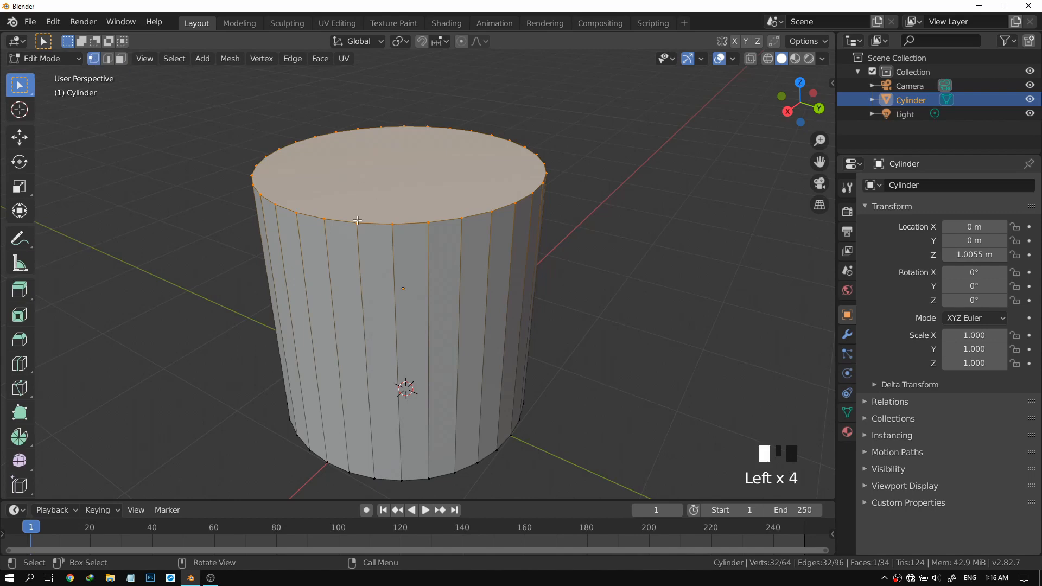
pyautogui.click(108, 59)
pyautogui.click(357, 262)
pyautogui.click(120, 61)
pyautogui.click(382, 172)
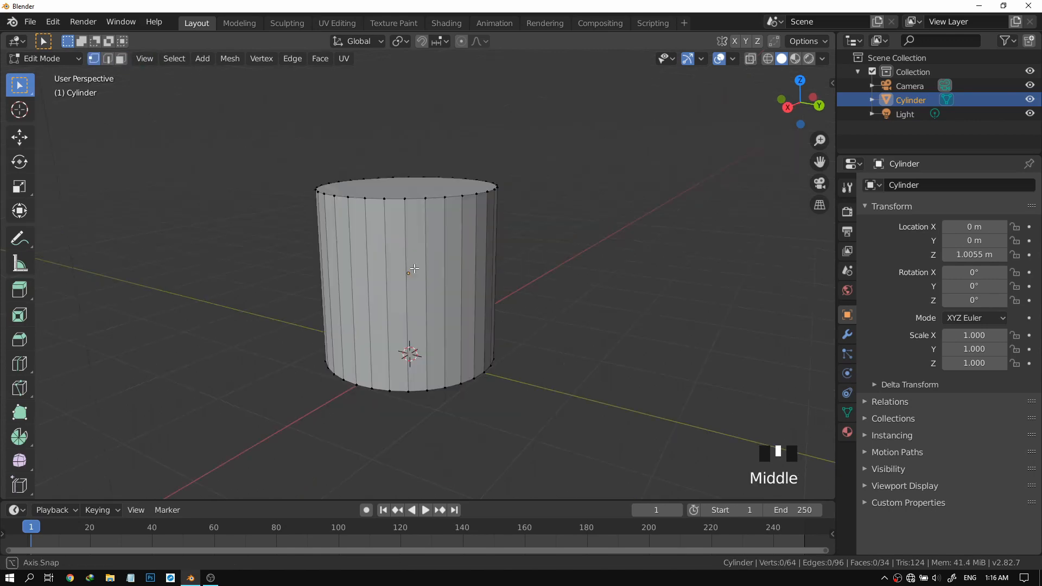
# Select the cylinder's top face in face select mode with the Move tool active.
pyautogui.moveTo(415, 262)
pyautogui.mouseDown(button='middle')
pyautogui.moveTo(419, 282)
pyautogui.moveTo(425, 269)
pyautogui.mouseUp(button='middle')
pyautogui.keyDown('shift'); pyautogui.moveTo(418, 227); pyautogui.dragTo(414, 264, button='middle'); pyautogui.keyUp('shift')
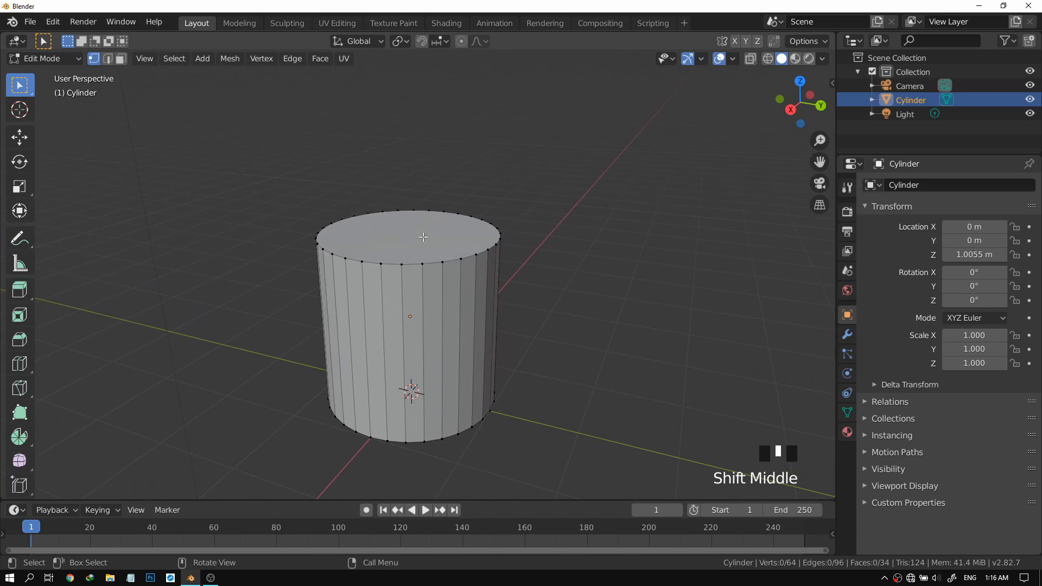
pyautogui.scroll(-2, 421, 240)
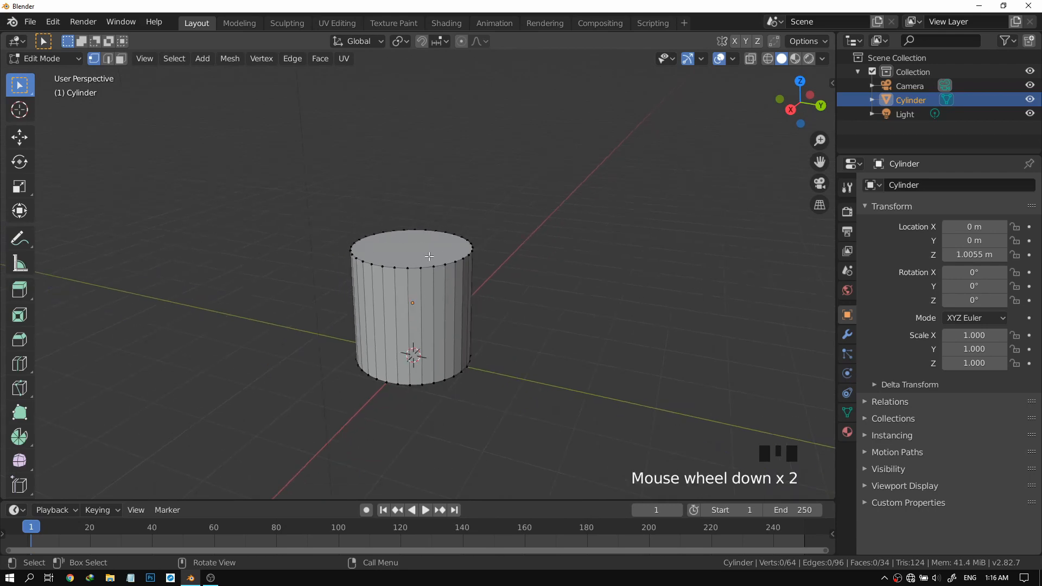
pyautogui.scroll(3, 418, 247)
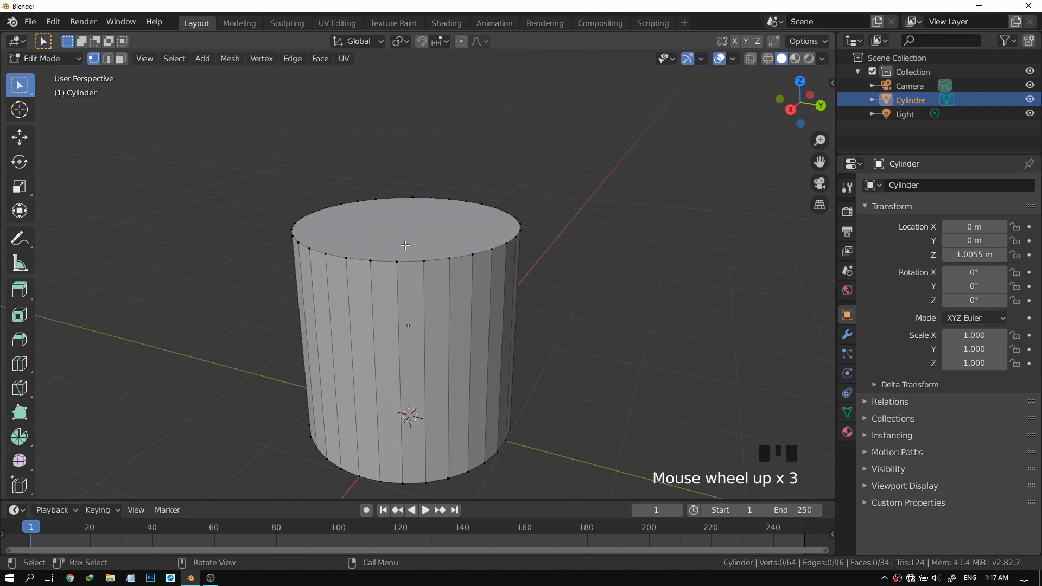
pyautogui.scroll(-4, 407, 245)
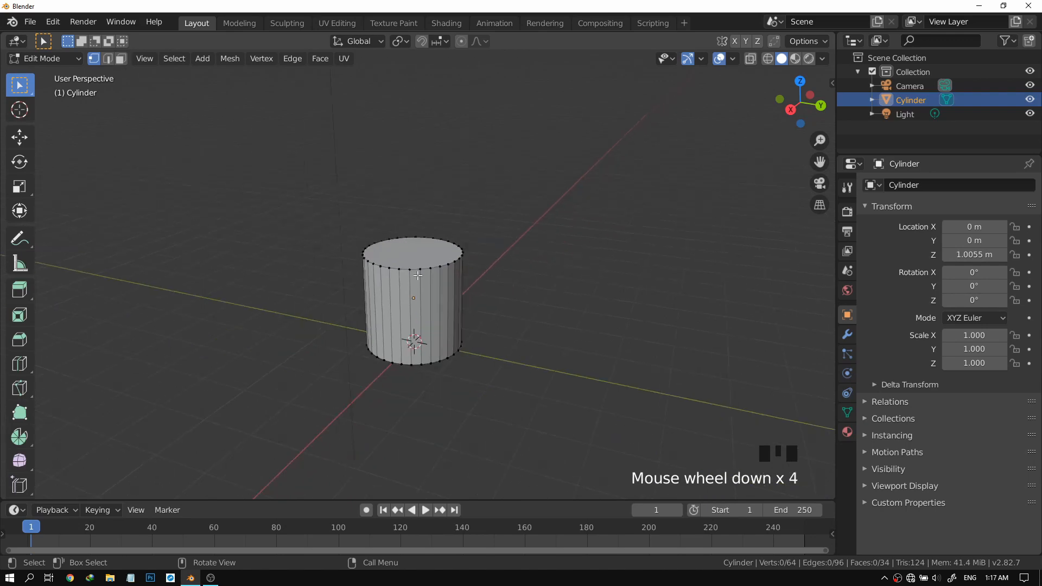
pyautogui.click(121, 59)
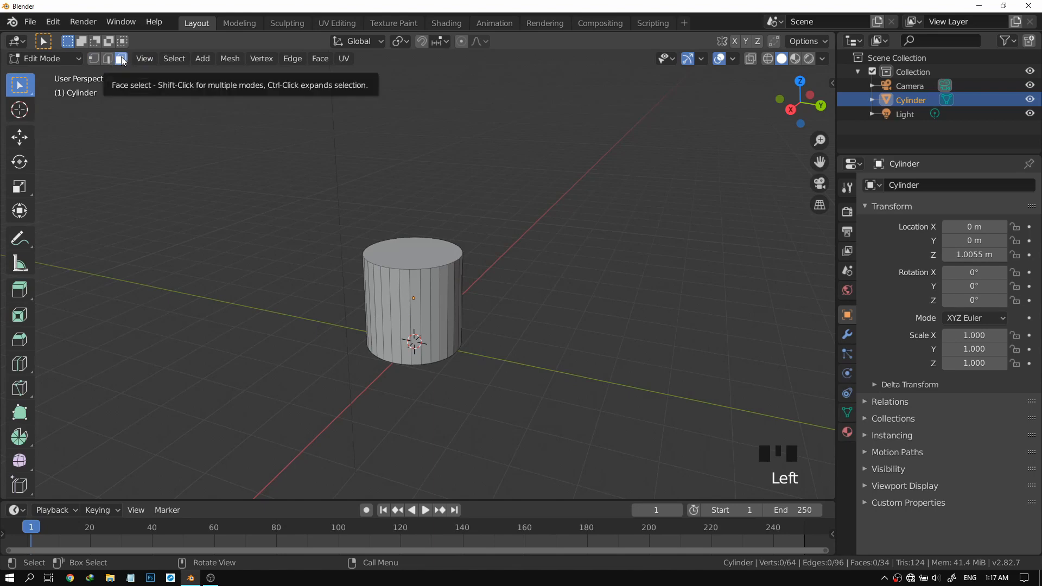
pyautogui.click(22, 139)
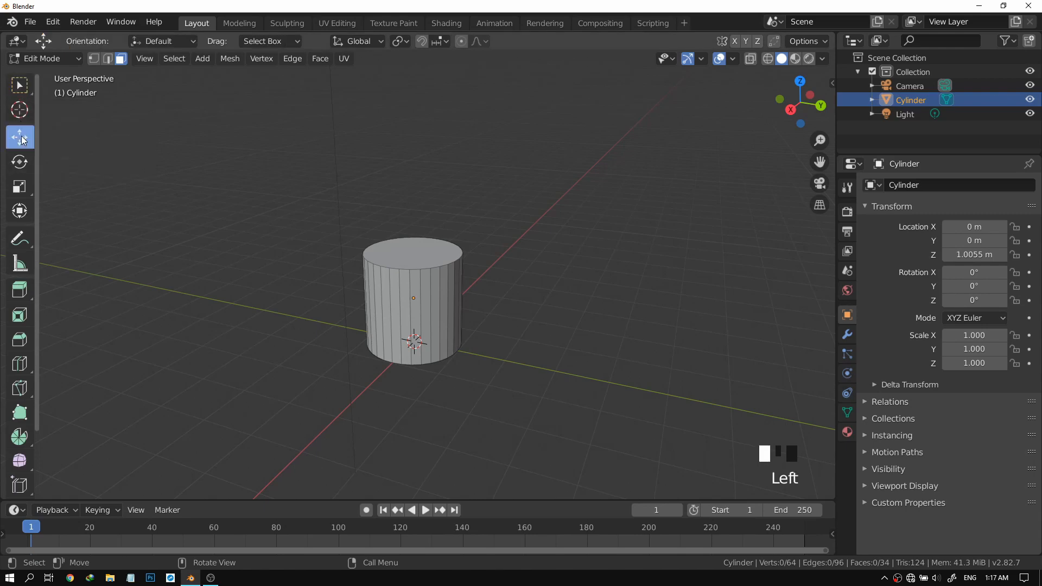
pyautogui.click(409, 252)
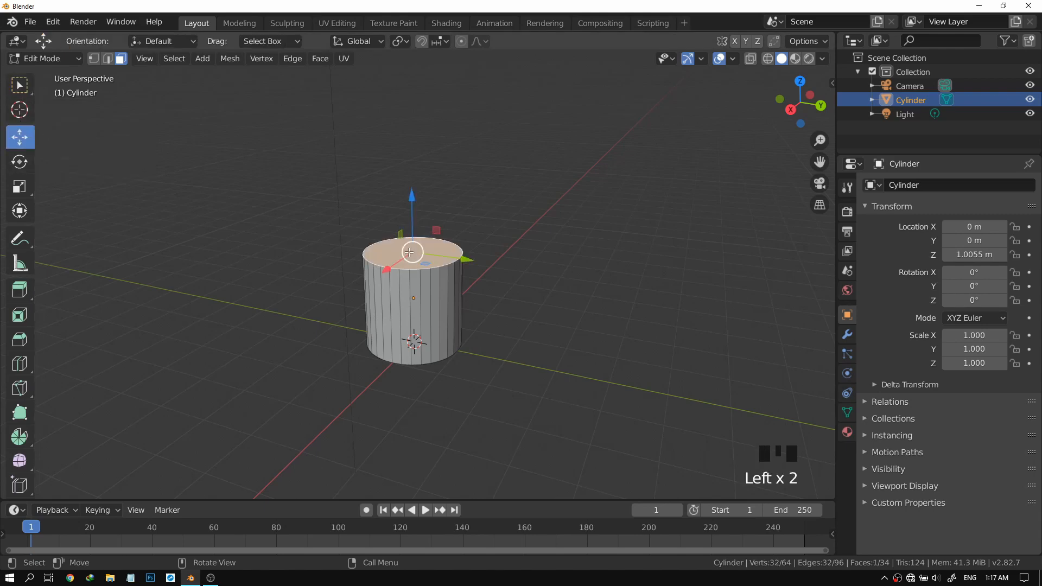
# Move the top face straight up along the Z axis to make the cylinder roughly twice as tall.
pyautogui.scroll(3, 421, 249)
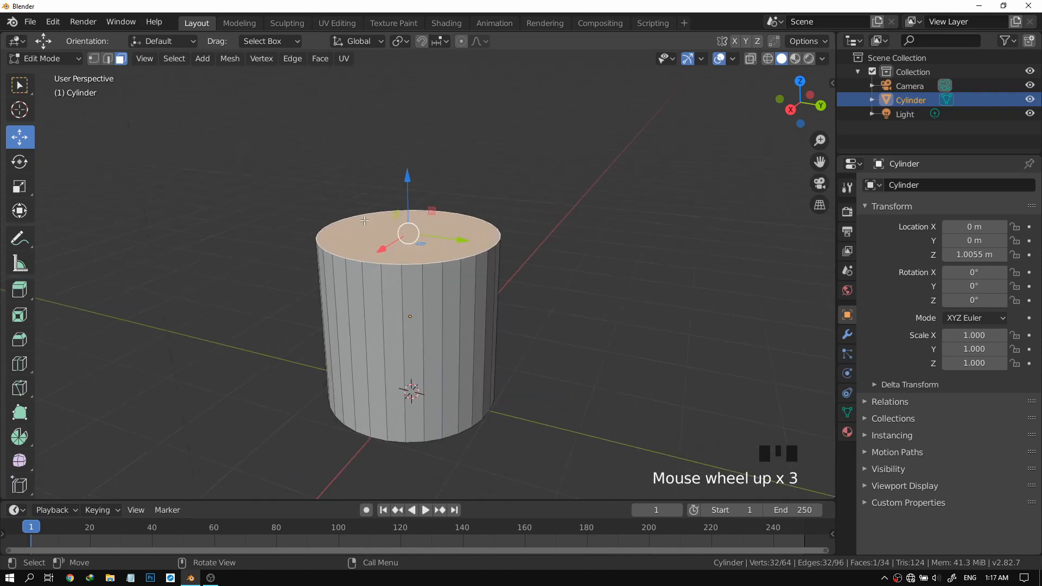
pyautogui.scroll(-3, 448, 220)
pyautogui.keyDown('shift'); pyautogui.moveTo(448, 221); pyautogui.dragTo(412, 268, button='middle'); pyautogui.keyUp('shift')
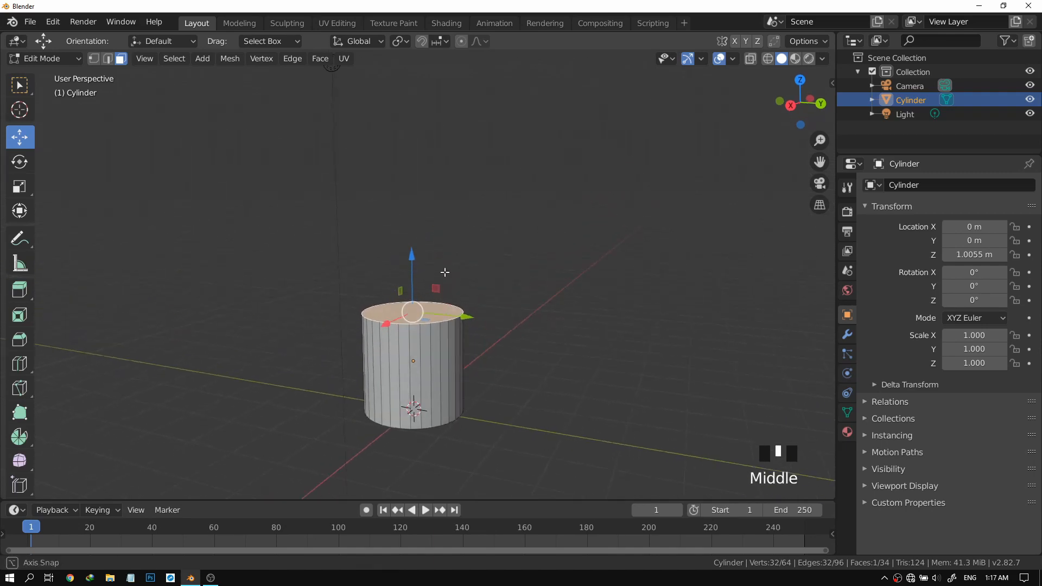
pyautogui.scroll(1, 413, 267)
pyautogui.moveTo(412, 265); pyautogui.dragTo(414, 102)
pyautogui.scroll(-6, 502, 228)
pyautogui.moveTo(502, 227); pyautogui.dragTo(451, 243, button='middle')
pyautogui.scroll(1, 447, 267)
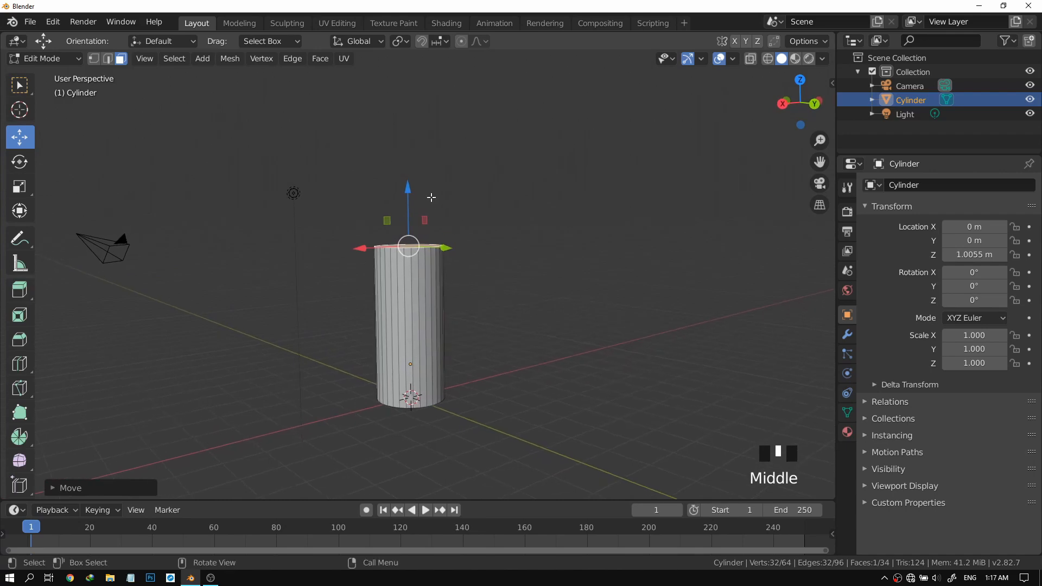
# Adjust the height of the top face with small moves along the Z axis.
pyautogui.click(412, 188)
pyautogui.moveTo(412, 188); pyautogui.dragTo(413, 191)
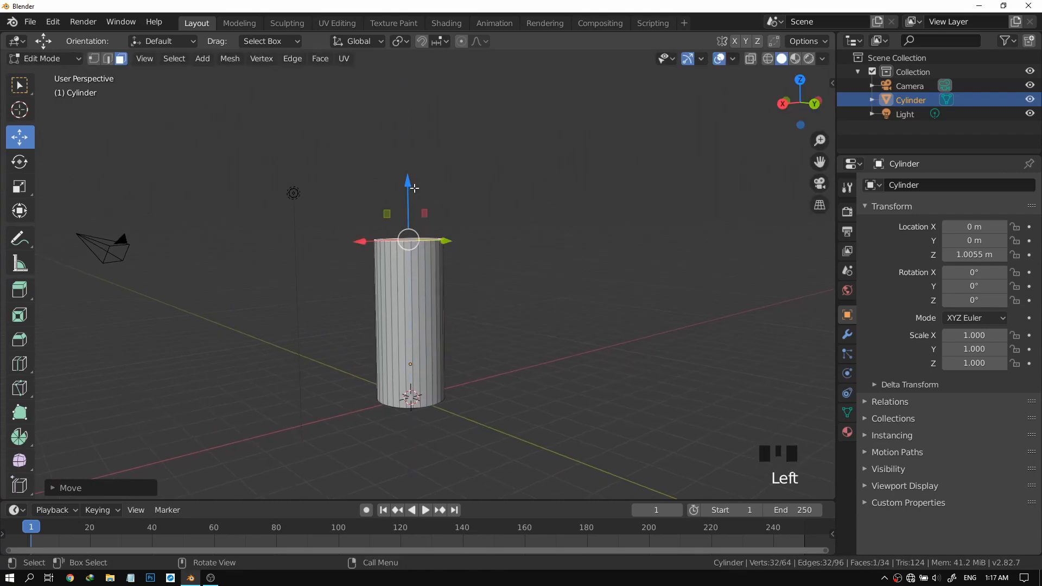
pyautogui.scroll(3, 452, 253)
pyautogui.keyDown('shift'); pyautogui.moveTo(452, 252); pyautogui.dragTo(405, 252, button='middle'); pyautogui.keyUp('shift')
pyautogui.scroll(-2, 407, 231)
pyautogui.moveTo(384, 154); pyautogui.dragTo(385, 156)
pyautogui.moveTo(377, 232); pyautogui.dragTo(422, 179, button='middle')
pyautogui.moveTo(423, 175); pyautogui.dragTo(430, 178)
# Examine the stretched cylinder and its sharp top rim from several angles and distances.
pyautogui.scroll(2, 523, 228)
pyautogui.scroll(-2, 470, 268)
pyautogui.moveTo(471, 268); pyautogui.dragTo(127, 161, button='middle')
pyautogui.scroll(2, 454, 278)
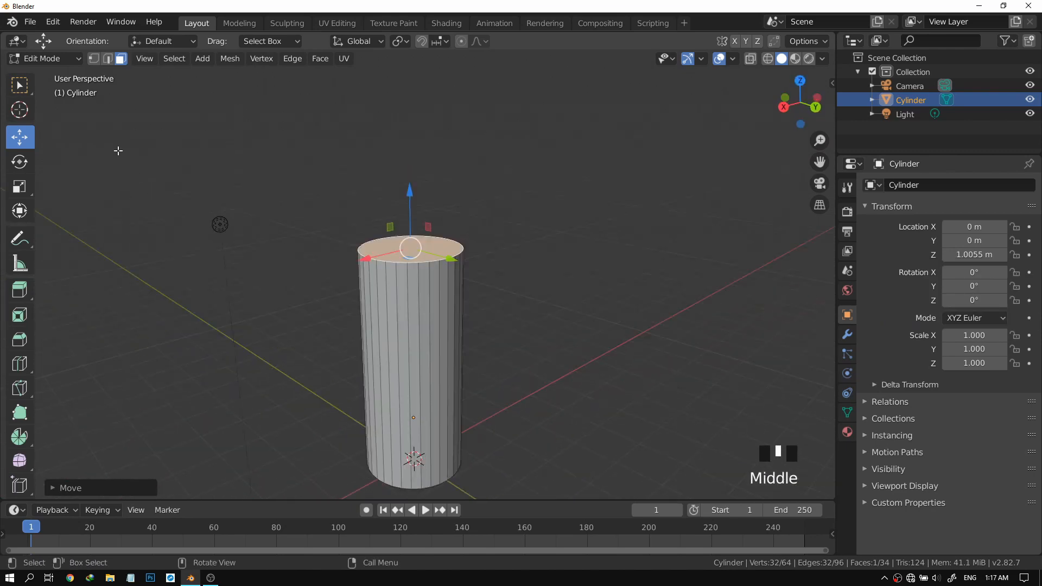
pyautogui.scroll(3, 400, 192)
pyautogui.scroll(-2, 452, 241)
pyautogui.moveTo(452, 241); pyautogui.dragTo(440, 253, button='middle')
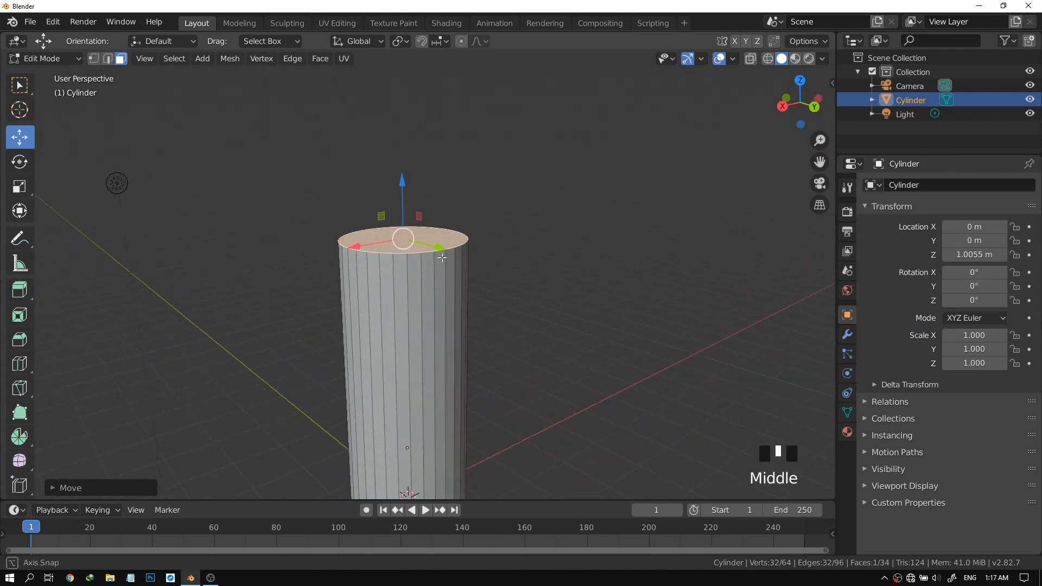
pyautogui.scroll(4, 481, 262)
pyautogui.moveTo(554, 260); pyautogui.dragTo(510, 260, button='middle')
pyautogui.moveTo(445, 206); pyautogui.dragTo(454, 193, button='middle')
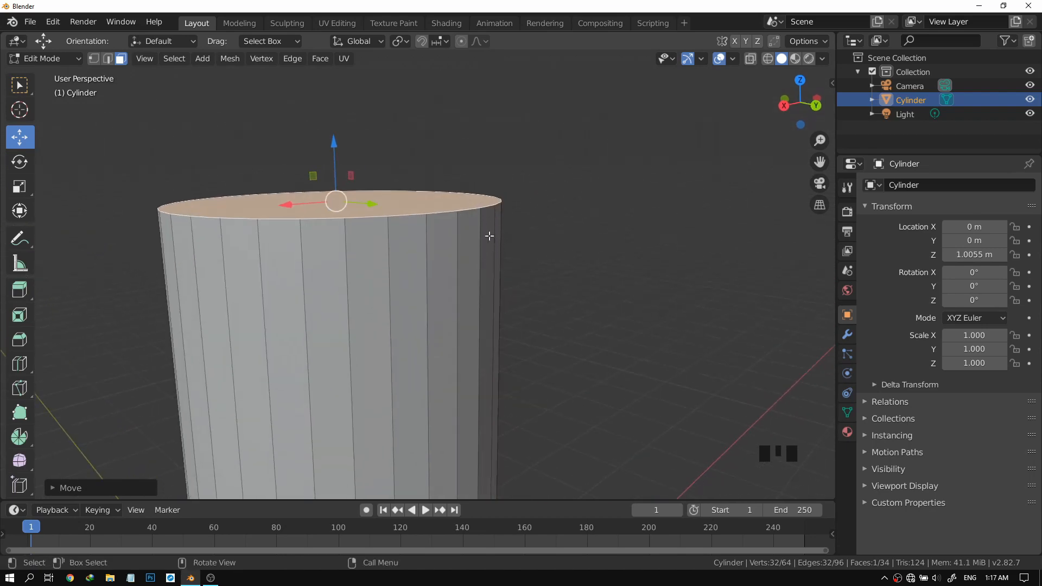
pyautogui.scroll(-1, 490, 265)
pyautogui.moveTo(490, 266); pyautogui.dragTo(479, 298, button='middle')
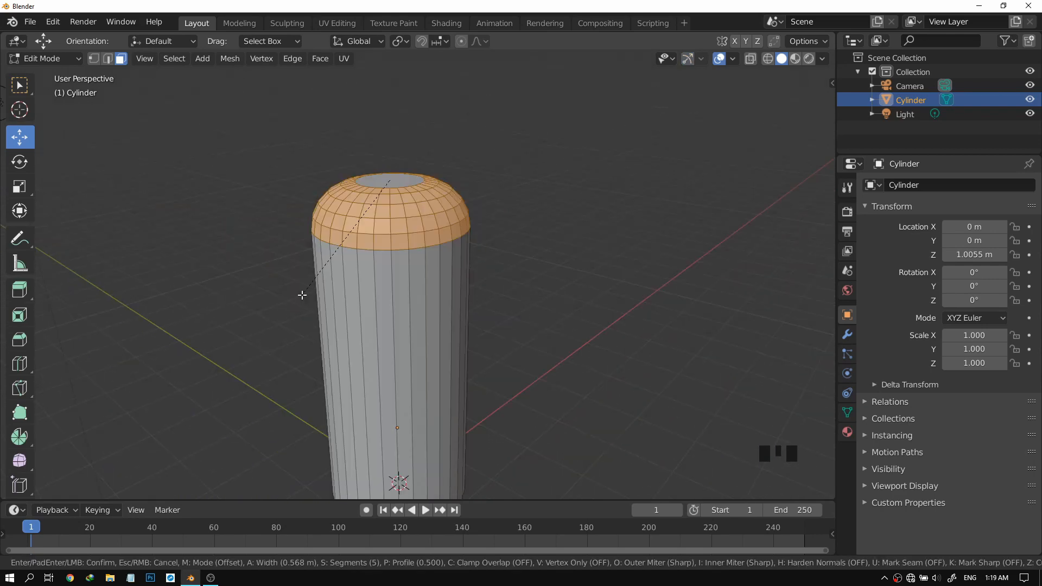
# Cancel the running bevel, then try a single-segment bevel about 0.2 m wide on the selected top face.
pyautogui.press('Escape')
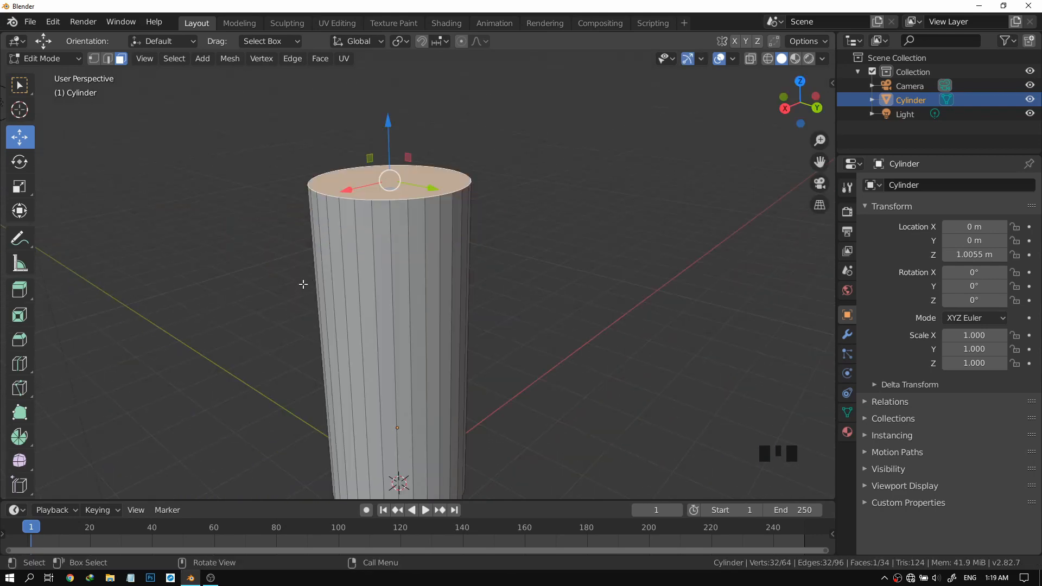
pyautogui.scroll(-3, 274, 217)
pyautogui.moveTo(275, 216); pyautogui.dragTo(434, 245, button='middle')
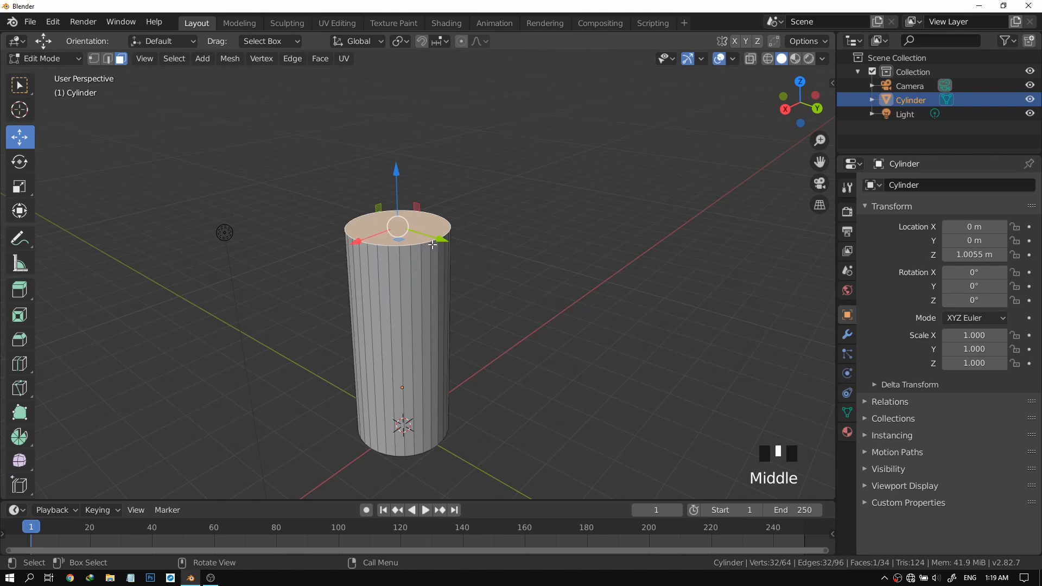
pyautogui.scroll(2, 431, 245)
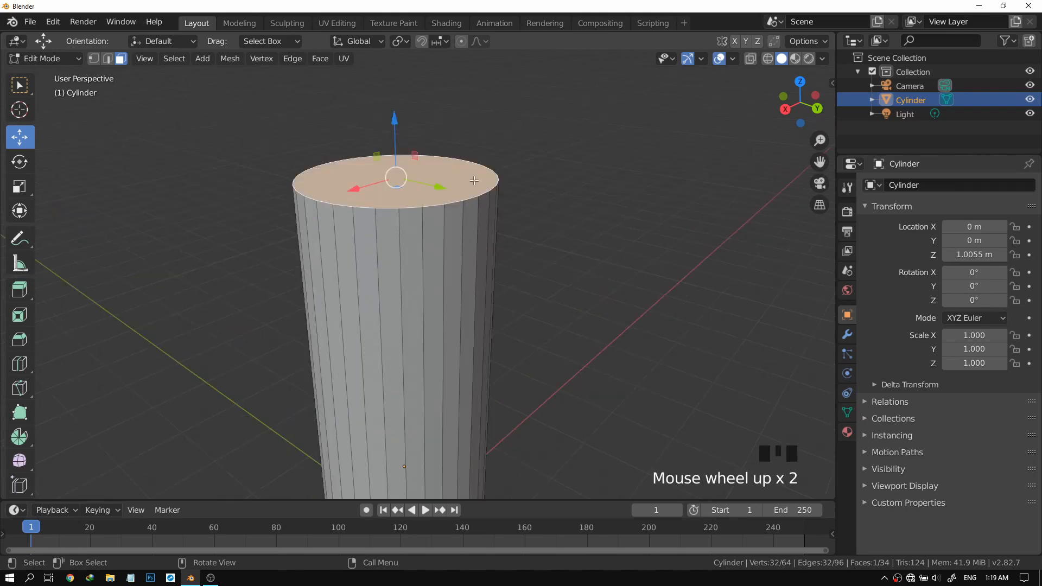
pyautogui.moveTo(490, 193); pyautogui.dragTo(480, 176, button='middle')
pyautogui.hotkey('alt', 'shift')
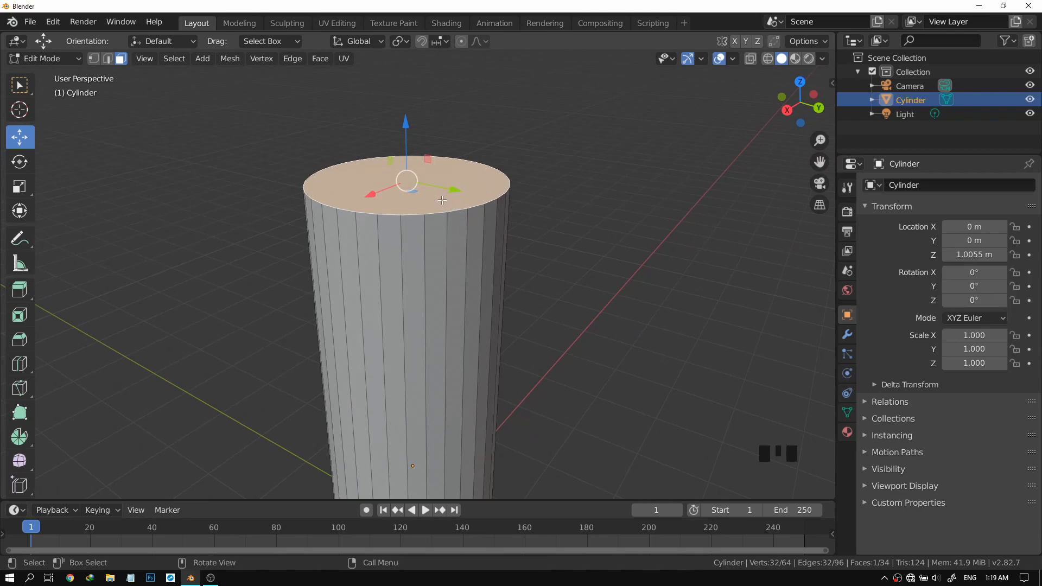
pyautogui.click(397, 200)
pyautogui.hotkey('ctrl', 'b')
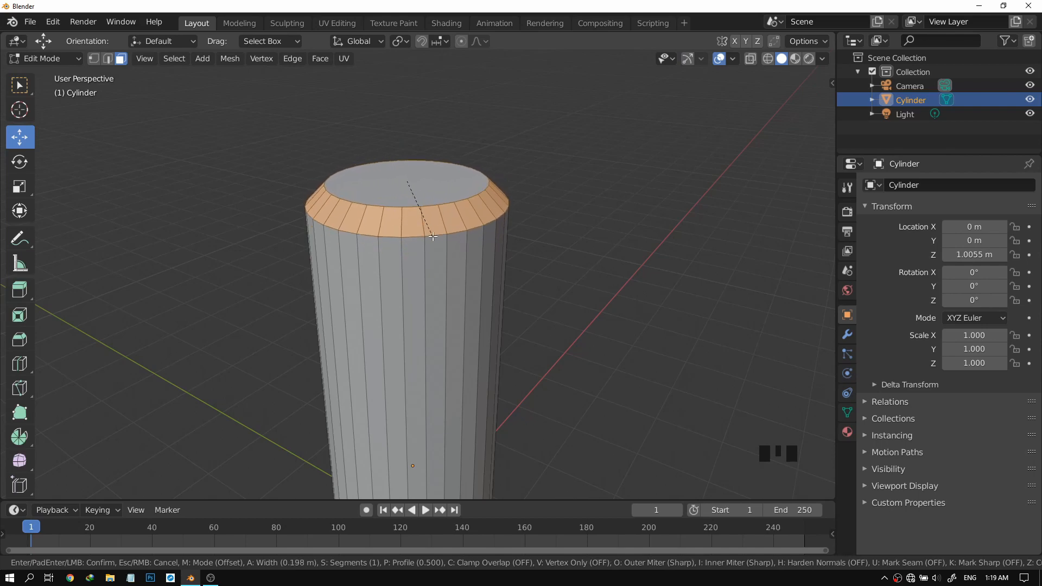
pyautogui.press('Escape')
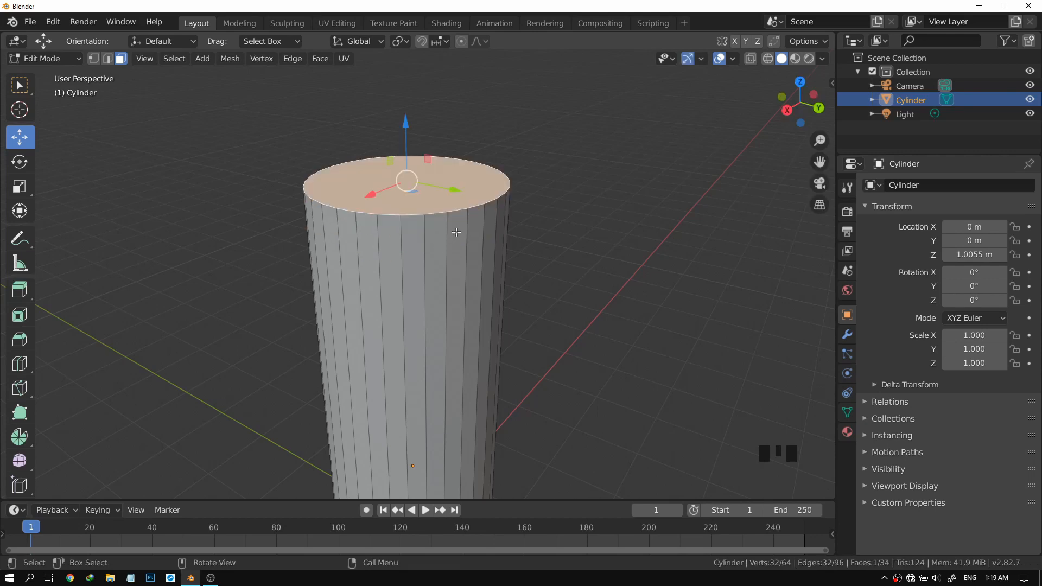
# Try a five-segment bevel about 0.59 m wide on the cylinder's top face, view it and undo it.
pyautogui.hotkey('ctrl', 'b')
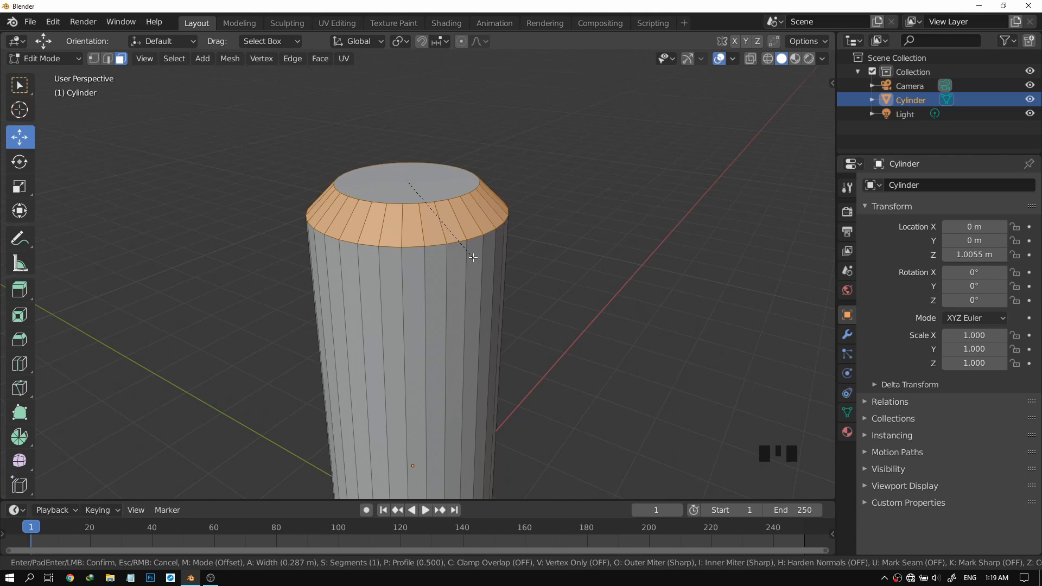
pyautogui.scroll(2, 473, 257)
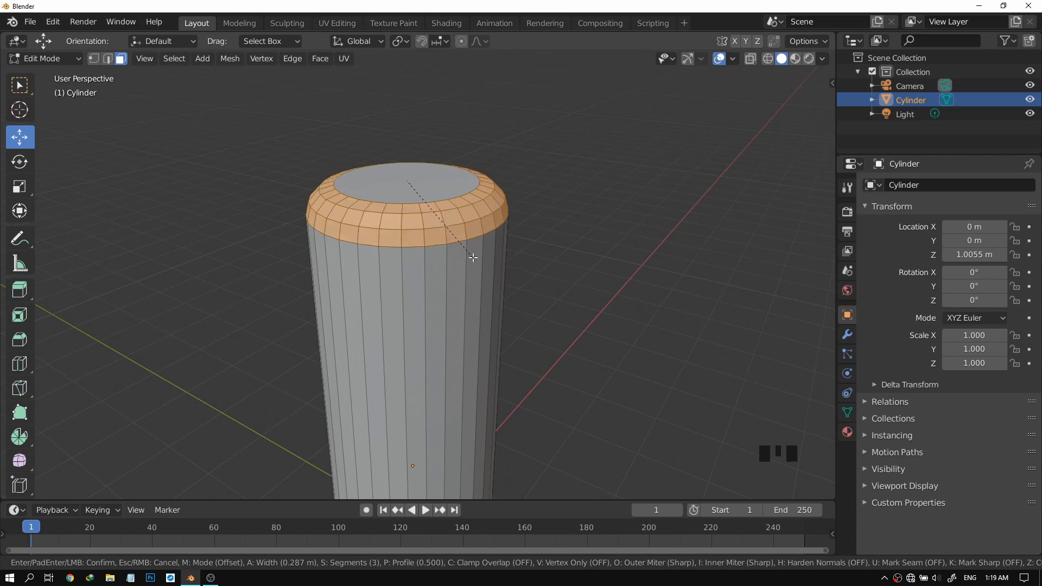
pyautogui.scroll(1, 482, 261)
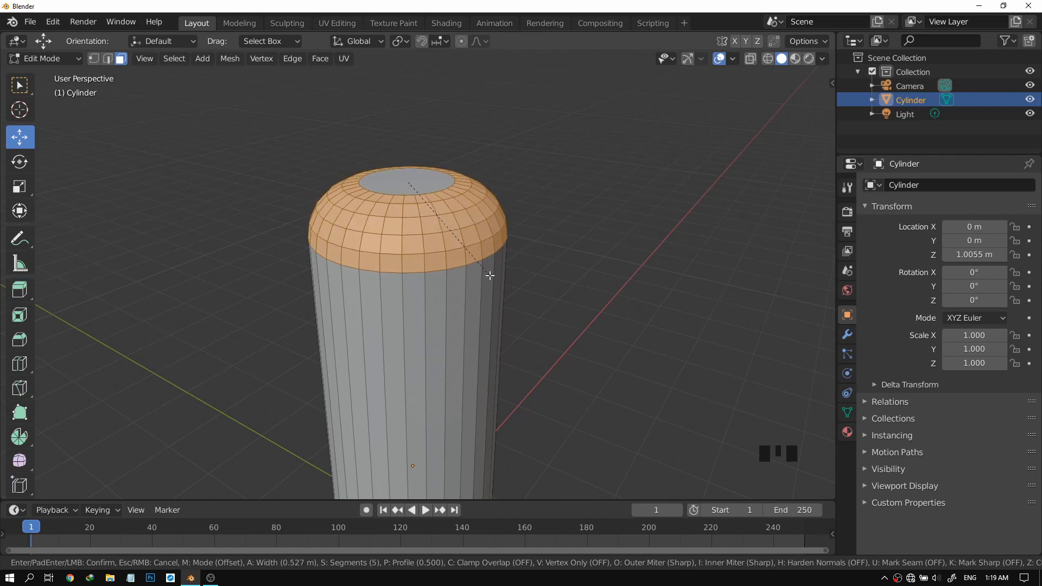
pyautogui.scroll(1, 489, 276)
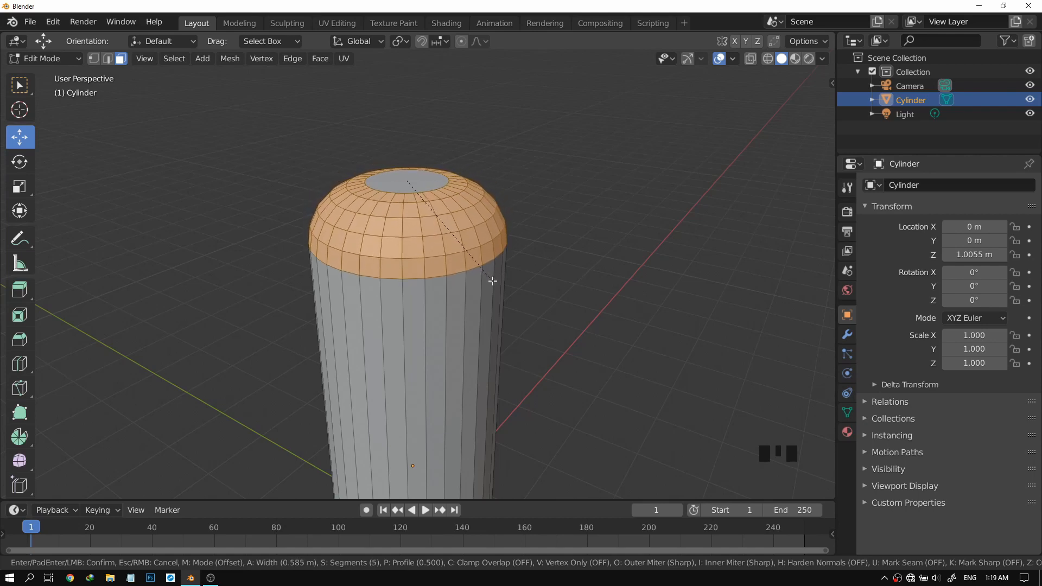
pyautogui.click(493, 282)
pyautogui.moveTo(494, 282); pyautogui.dragTo(577, 256, button='middle')
pyautogui.scroll(4, 483, 246)
pyautogui.hotkey('ctrl', 'z')
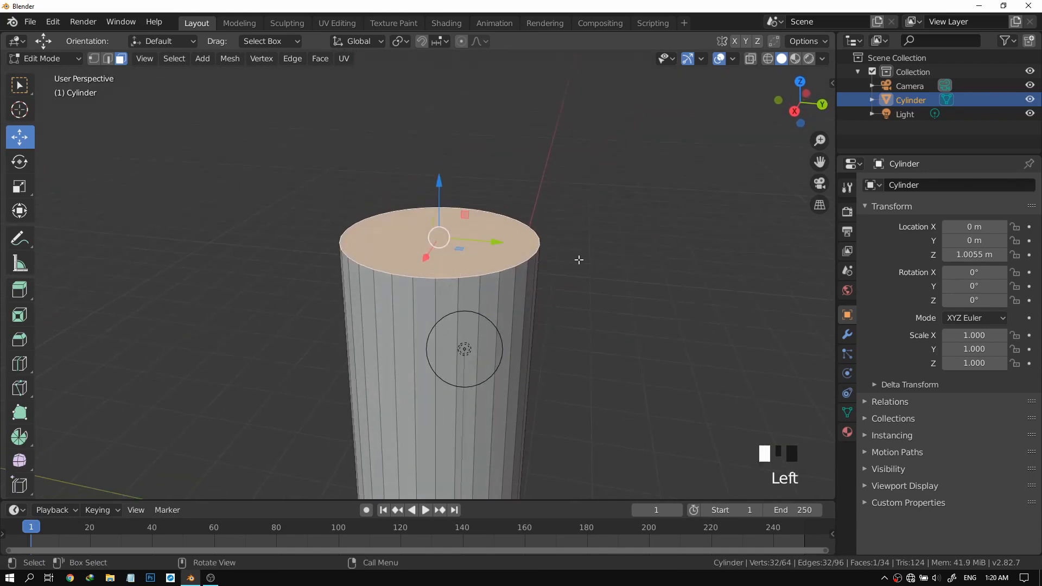
# Reselect the cylinder's top face and try a narrow five-segment bevel about 0.15 m wide.
pyautogui.click(578, 256)
pyautogui.click(469, 241)
pyautogui.keyDown('shift'); pyautogui.moveTo(465, 261); pyautogui.dragTo(448, 269, button='middle'); pyautogui.keyUp('shift')
pyautogui.middleClick(447, 270)
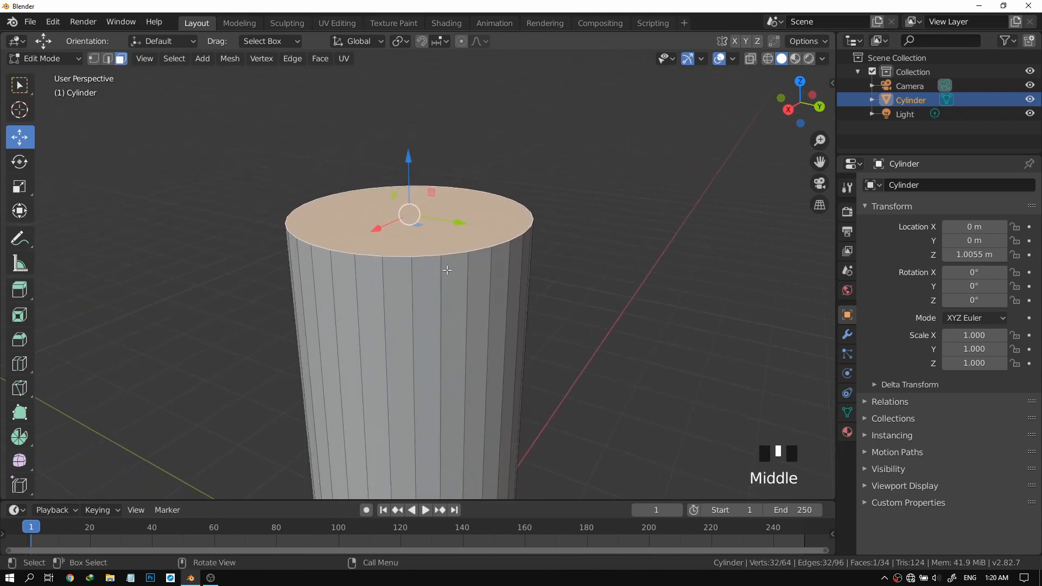
pyautogui.hotkey('ctrl', 'b')
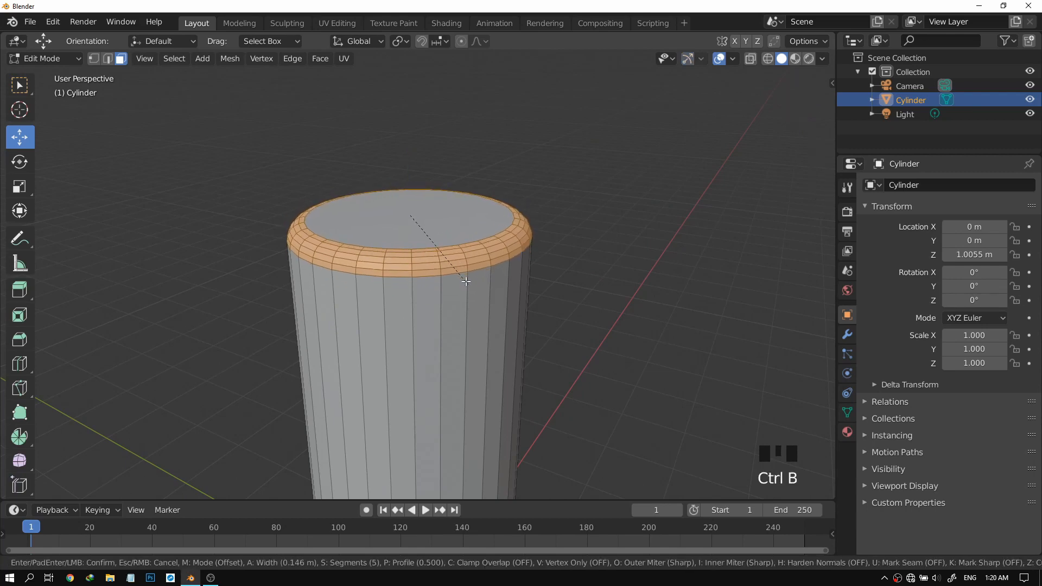
pyautogui.rightClick(466, 281)
# Bevel the top face about 0.61 m wide, trying between 1 and 20 segments and settling on five.
pyautogui.hotkey('ctrl', 'b')
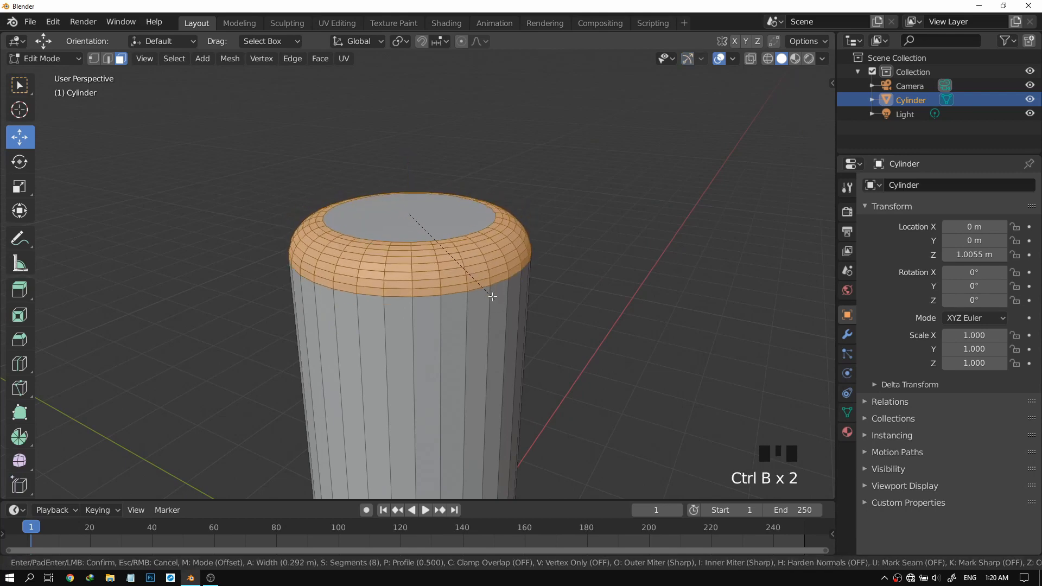
pyautogui.scroll(-7, 490, 295)
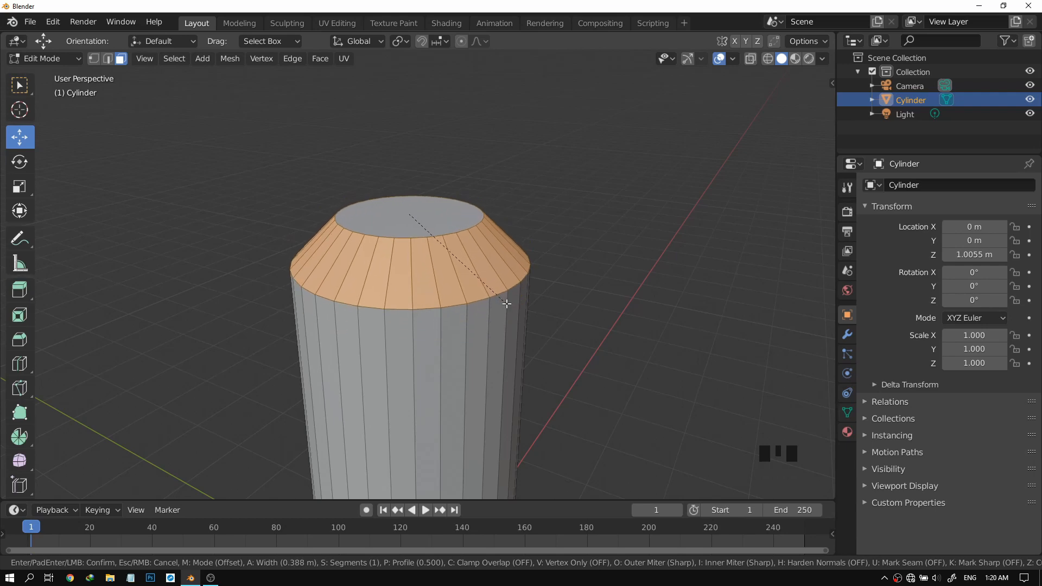
pyautogui.scroll(3, 506, 304)
pyautogui.scroll(1, 506, 304)
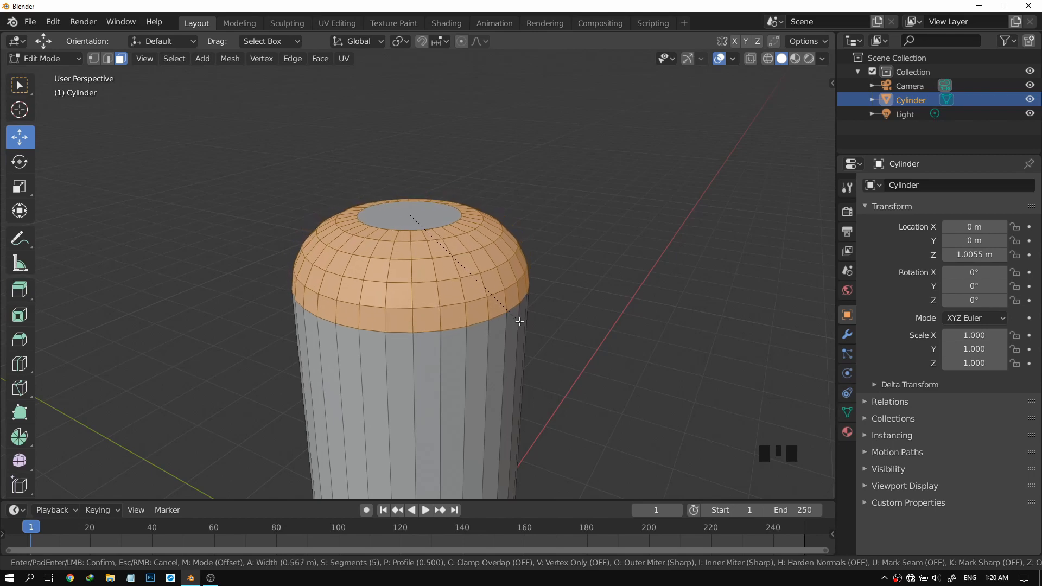
pyautogui.scroll(15, 520, 324)
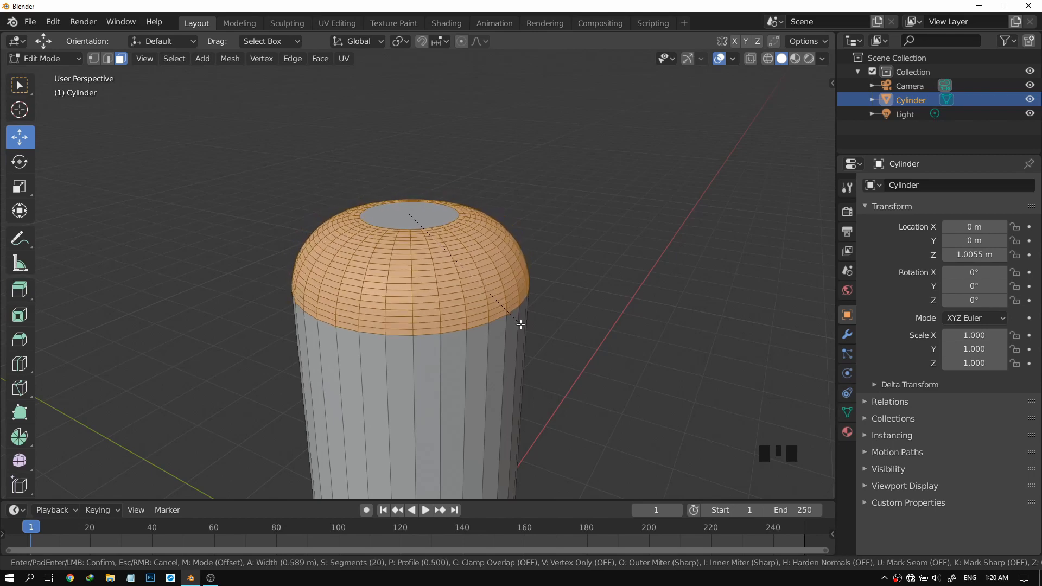
pyautogui.scroll(-12, 520, 324)
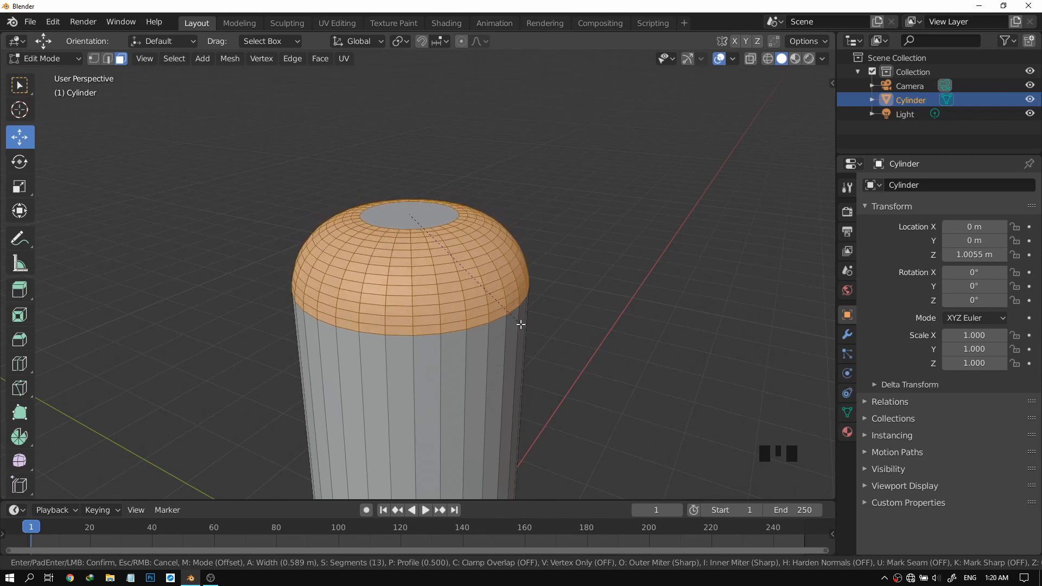
pyautogui.scroll(-2, 520, 324)
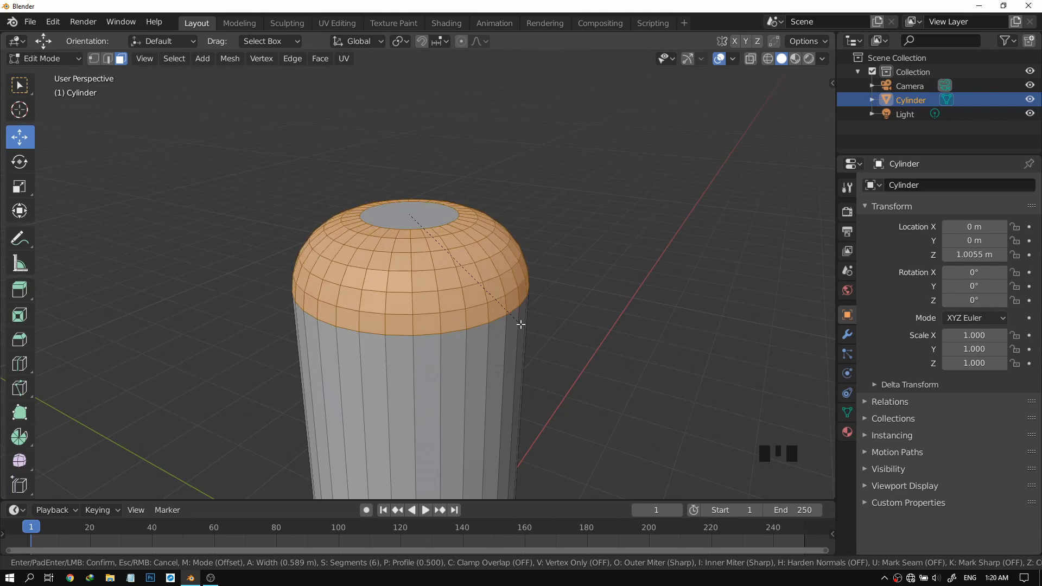
pyautogui.scroll(-1, 520, 324)
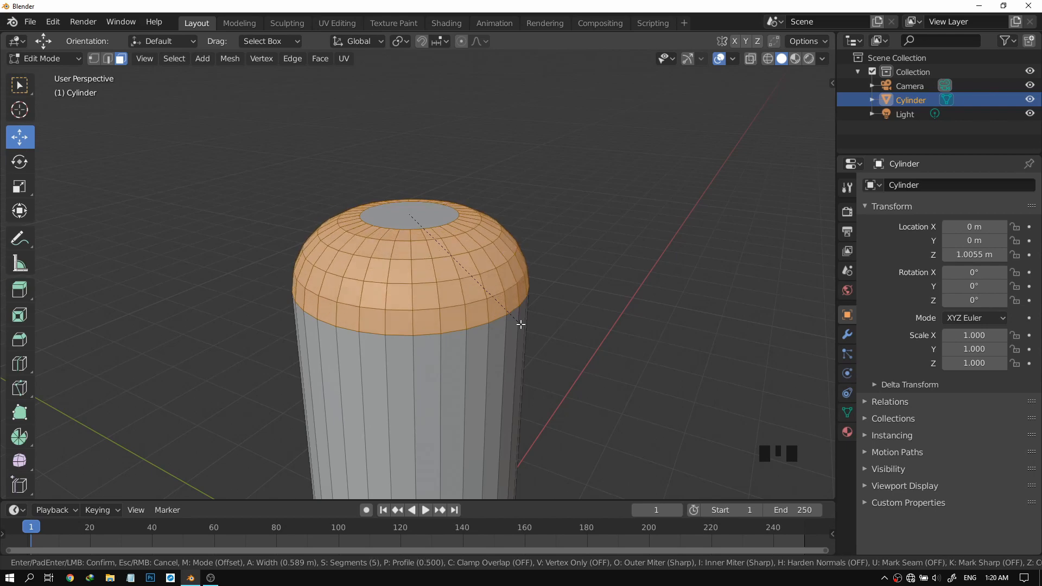
pyautogui.scroll(-1, 520, 324)
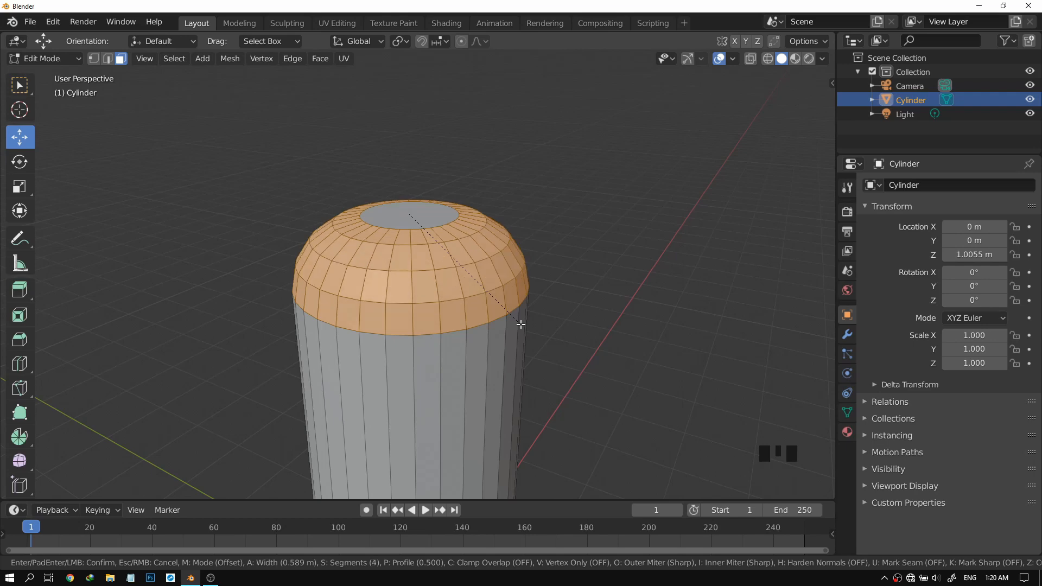
pyautogui.scroll(1, 520, 325)
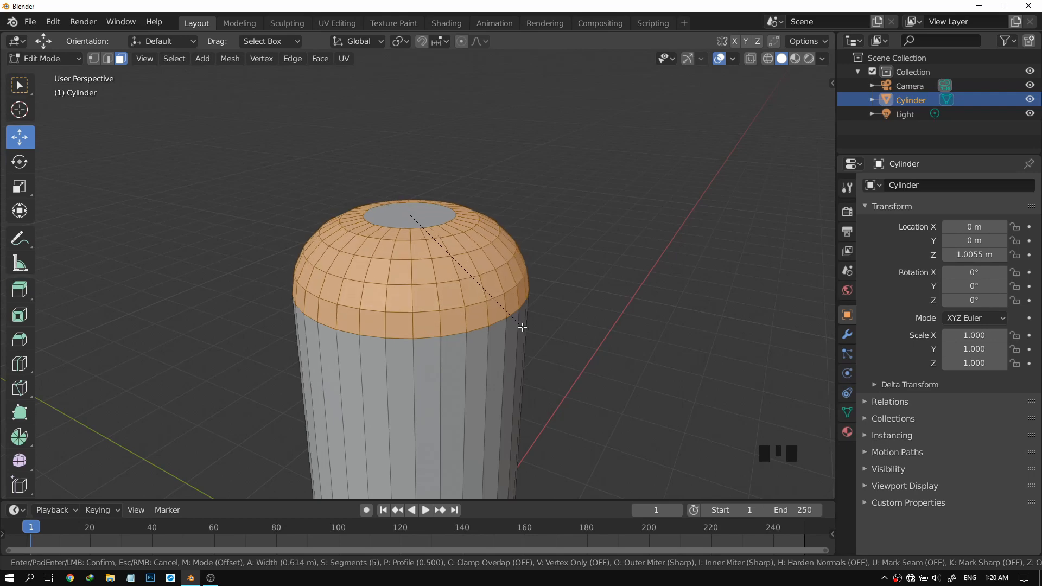
pyautogui.click(522, 326)
# Examine the beveled top rim up close and from a higher angle.
pyautogui.scroll(3, 522, 327)
pyautogui.keyDown('shift'); pyautogui.moveTo(522, 327); pyautogui.dragTo(524, 263, button='middle'); pyautogui.keyUp('shift')
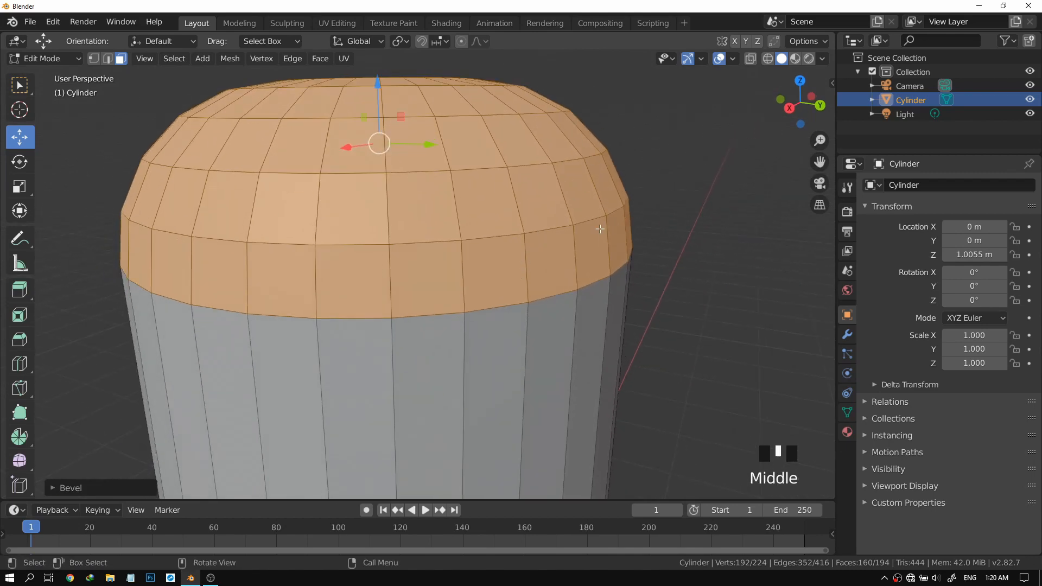
pyautogui.scroll(-3, 589, 172)
pyautogui.scroll(2, 590, 172)
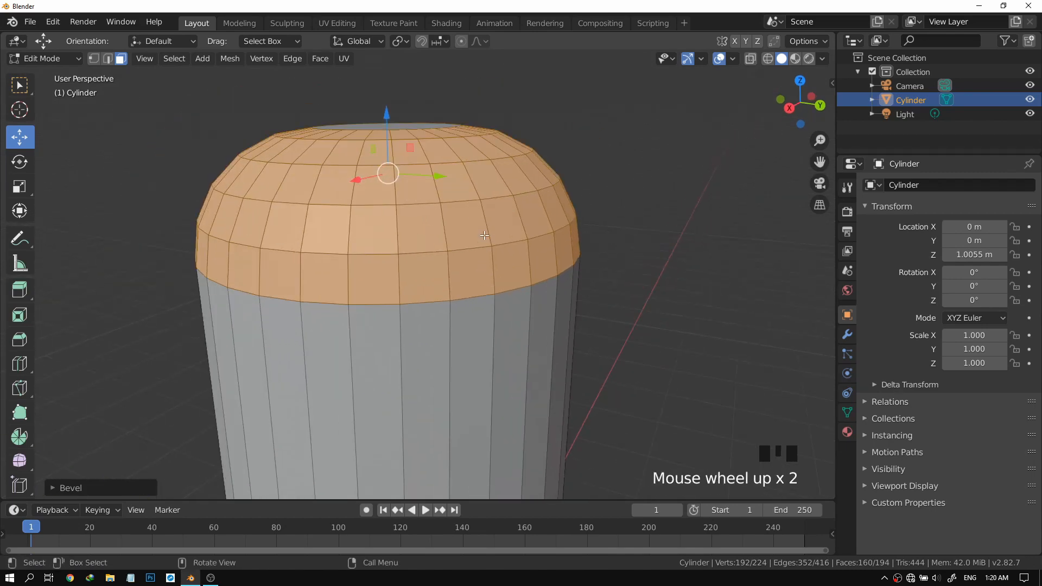
pyautogui.moveTo(590, 172); pyautogui.dragTo(437, 254, button='middle')
pyautogui.scroll(-3, 438, 255)
pyautogui.scroll(-2, 437, 253)
pyautogui.scroll(2, 437, 253)
# Switch to Object Mode and inspect the cylinder from its rounded top down to its underside.
pyautogui.press('Tab')
pyautogui.scroll(-3, 374, 259)
pyautogui.keyDown('shift'); pyautogui.moveTo(374, 259); pyautogui.dragTo(509, 221, button='middle'); pyautogui.keyUp('shift')
pyautogui.scroll(5, 491, 324)
pyautogui.keyDown('shift'); pyautogui.moveTo(491, 324); pyautogui.dragTo(458, 255, button='middle'); pyautogui.keyUp('shift')
pyautogui.scroll(-4, 460, 305)
pyautogui.keyDown('shift'); pyautogui.moveTo(460, 304); pyautogui.dragTo(488, 347, button='middle'); pyautogui.keyUp('shift')
pyautogui.scroll(3, 512, 401)
pyautogui.moveTo(512, 401); pyautogui.dragTo(465, 249, button='middle')
pyautogui.scroll(4, 457, 354)
pyautogui.moveTo(458, 353); pyautogui.dragTo(469, 319, button='middle')
# Return to Edit Mode and select the cylinder's bottom face.
pyautogui.press('Tab')
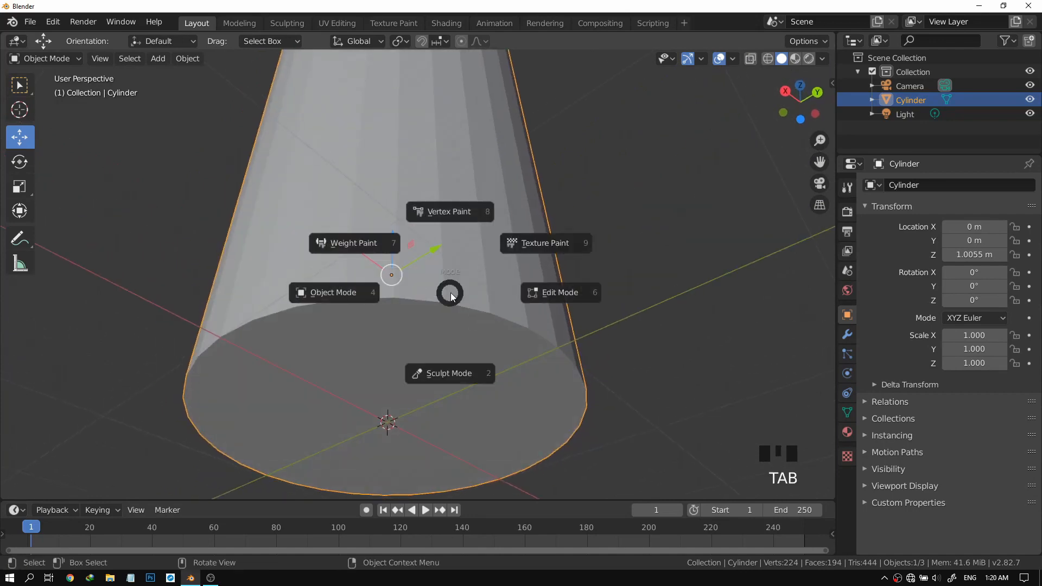
pyautogui.click(426, 336)
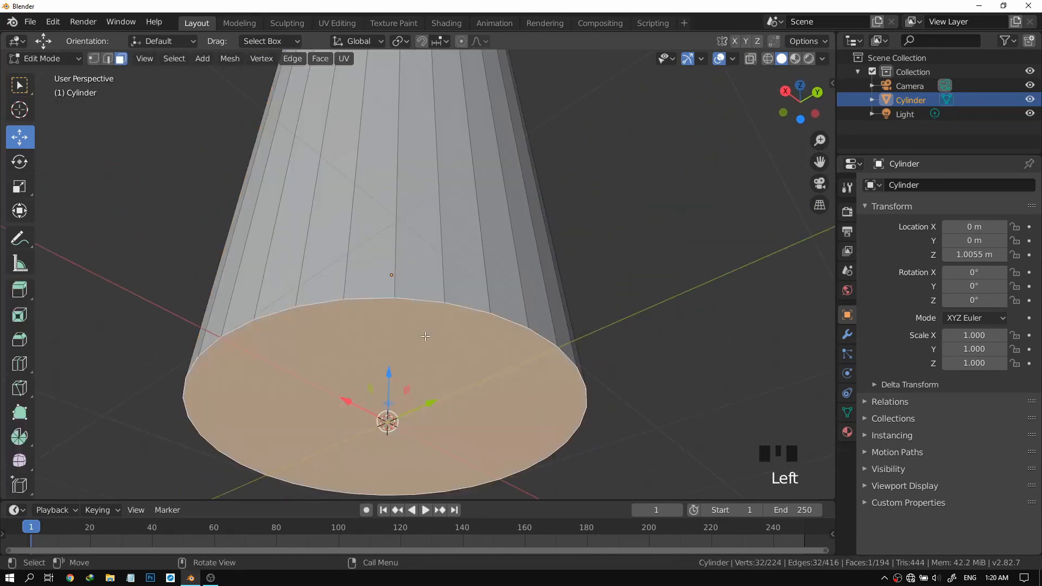
pyautogui.click(506, 351)
pyautogui.click(445, 387)
pyautogui.keyDown('shift'); pyautogui.click(432, 351); pyautogui.keyUp('shift')
pyautogui.keyDown('shift'); pyautogui.click(431, 351); pyautogui.keyUp('shift')
pyautogui.keyDown('shift'); pyautogui.click(431, 351); pyautogui.keyUp('shift')
pyautogui.keyDown('shift'); pyautogui.click(431, 351); pyautogui.keyUp('shift')
pyautogui.scroll(-3, 455, 306)
pyautogui.scroll(4, 445, 249)
pyautogui.scroll(-1, 445, 248)
pyautogui.scroll(-1, 445, 248)
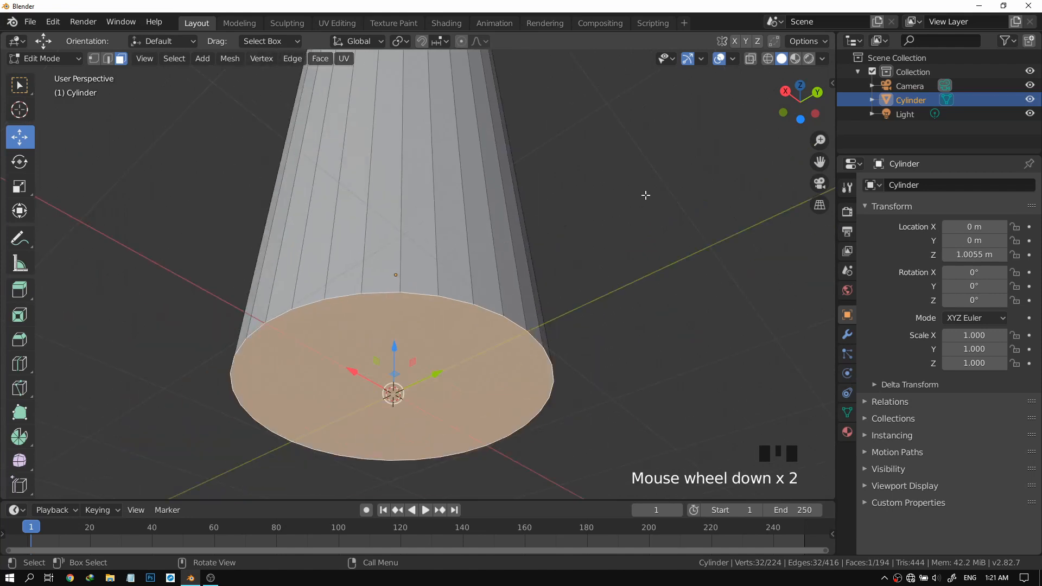
# Clear and reselect the bottom face a few times, leaving nothing selected.
pyautogui.click(645, 195)
pyautogui.click(405, 362)
pyautogui.click(591, 273)
pyautogui.click(489, 353)
pyautogui.click(620, 286)
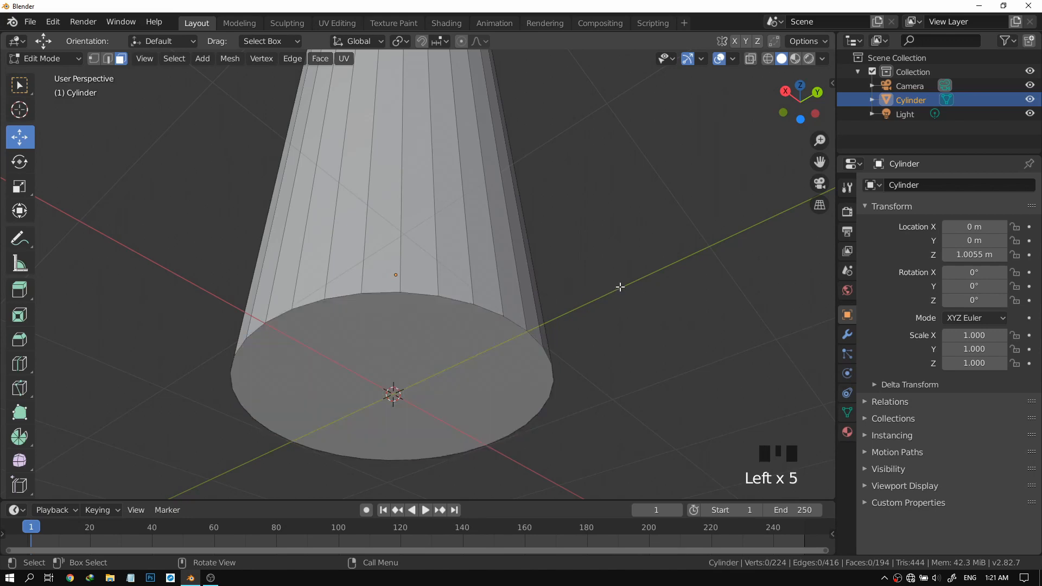
# Select the cylinder's bottom face and bevel it about 0.11 m wide with three segments.
pyautogui.scroll(-4, 558, 280)
pyautogui.moveTo(558, 281); pyautogui.dragTo(552, 310, button='middle')
pyautogui.scroll(3, 530, 360)
pyautogui.keyDown('shift'); pyautogui.moveTo(530, 360); pyautogui.dragTo(532, 258, button='middle'); pyautogui.keyUp('shift')
pyautogui.scroll(1, 525, 261)
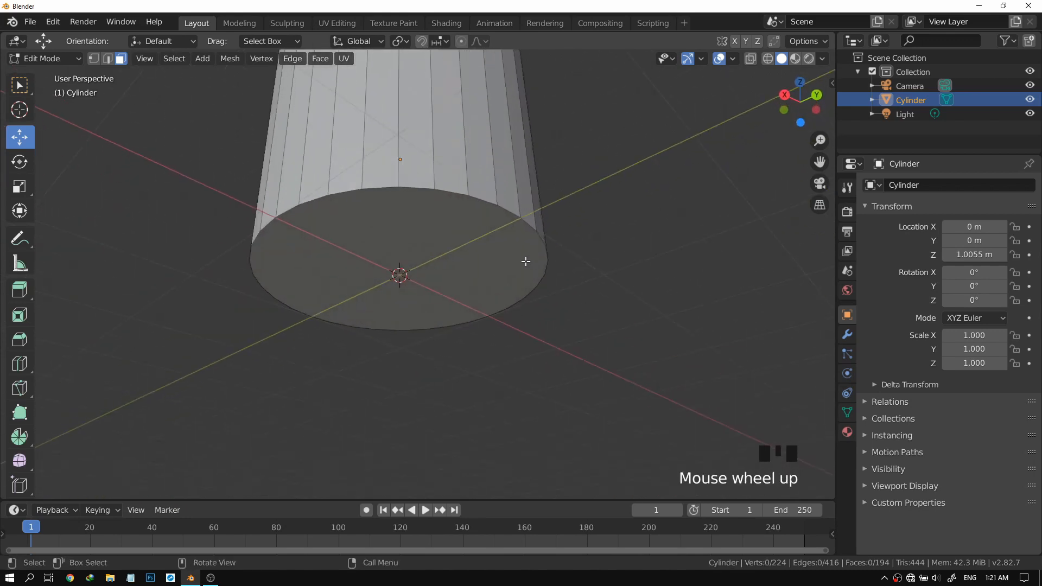
pyautogui.scroll(-8, 443, 218)
pyautogui.scroll(6, 443, 298)
pyautogui.click(427, 231)
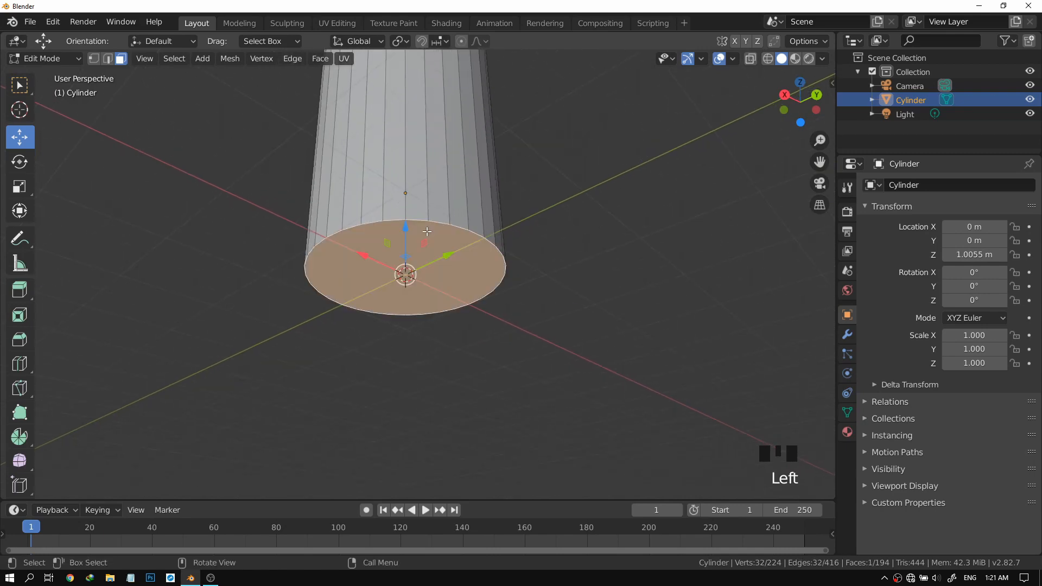
pyautogui.scroll(2, 426, 244)
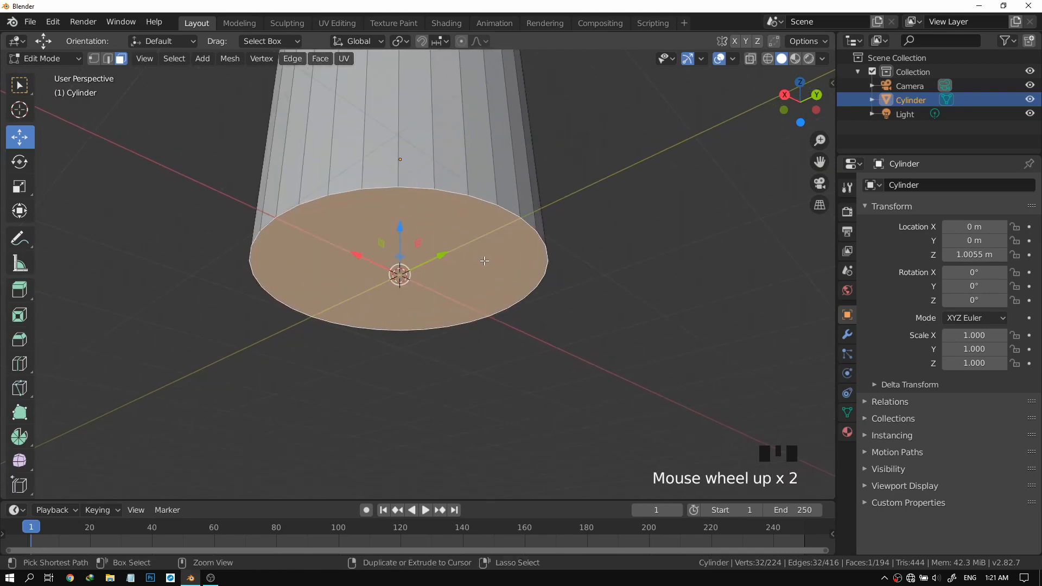
pyautogui.hotkey('ctrl', 'v')
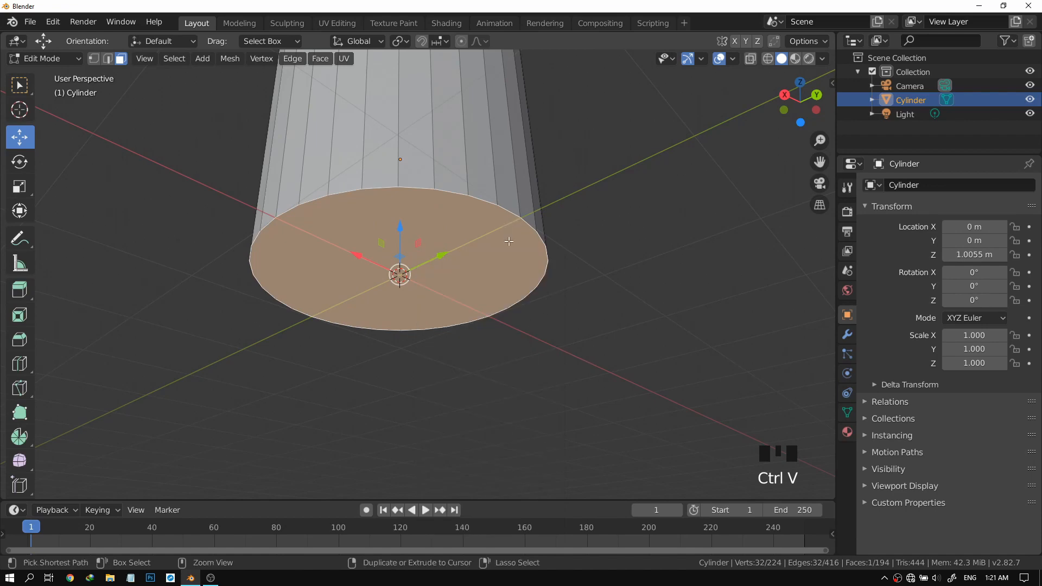
pyautogui.hotkey('ctrl', 'b')
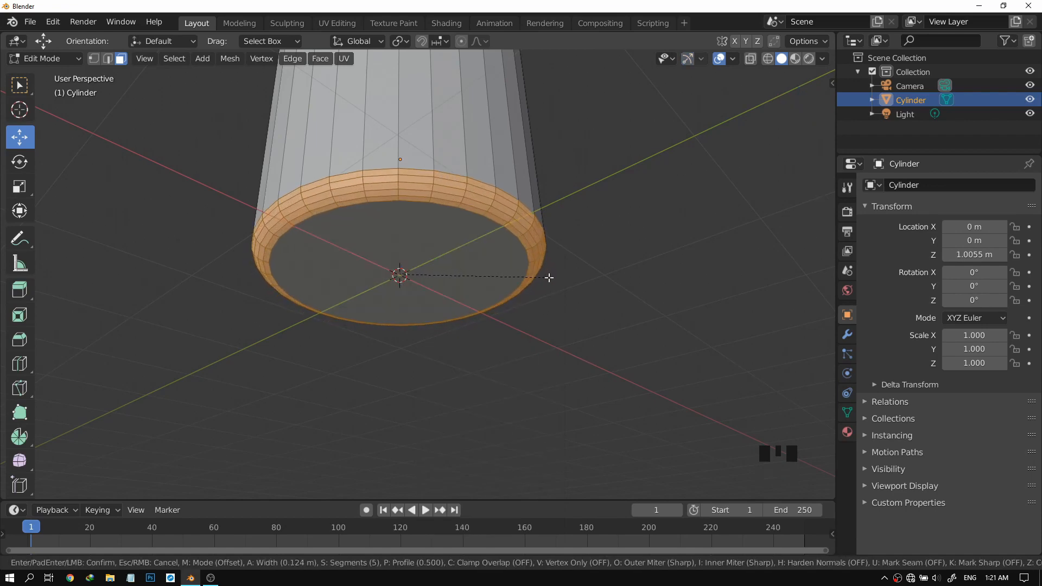
pyautogui.scroll(1, 547, 280)
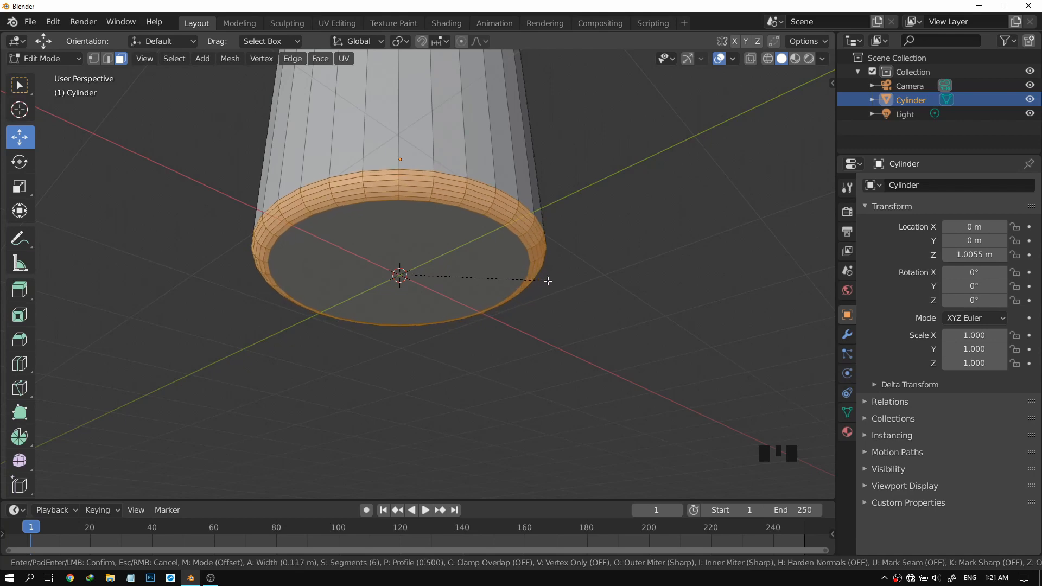
pyautogui.scroll(-2, 547, 280)
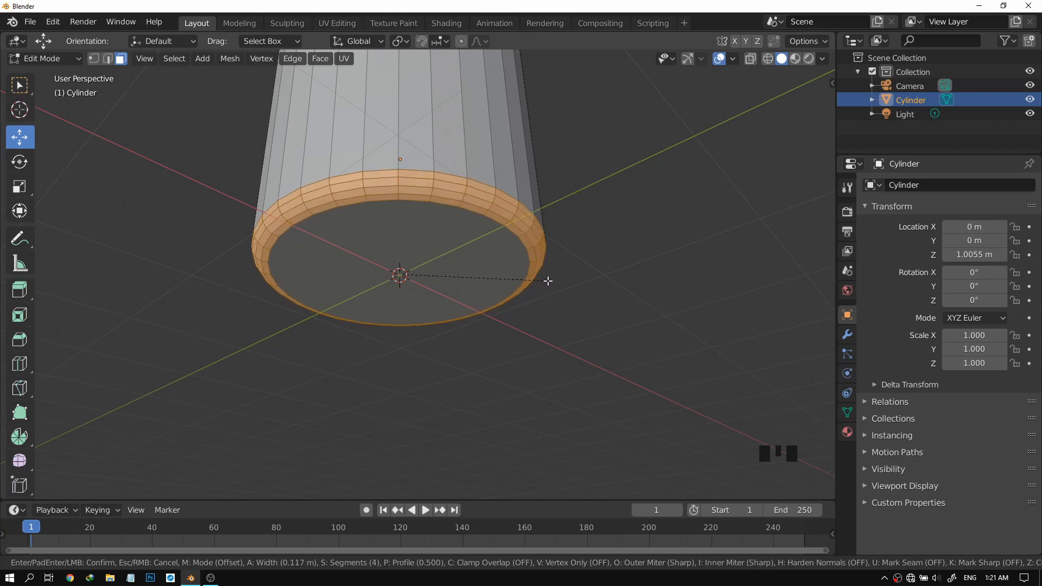
pyautogui.scroll(-1, 547, 281)
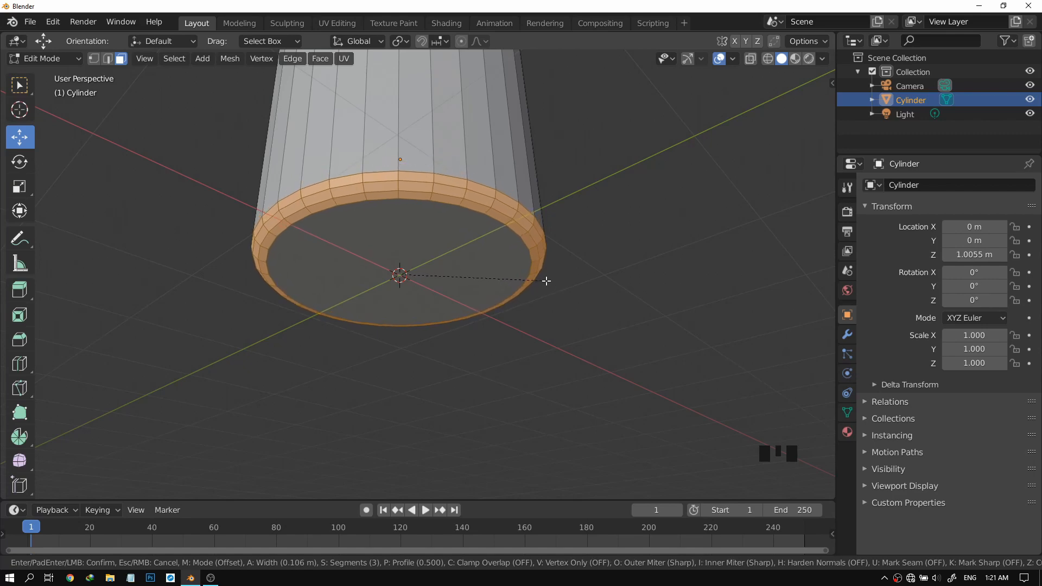
pyautogui.click(545, 281)
# Switch to Object Mode and examine the beveled bottom rim from below.
pyautogui.scroll(-2, 544, 279)
pyautogui.moveTo(544, 279); pyautogui.dragTo(486, 309, button='middle')
pyautogui.press('Tab')
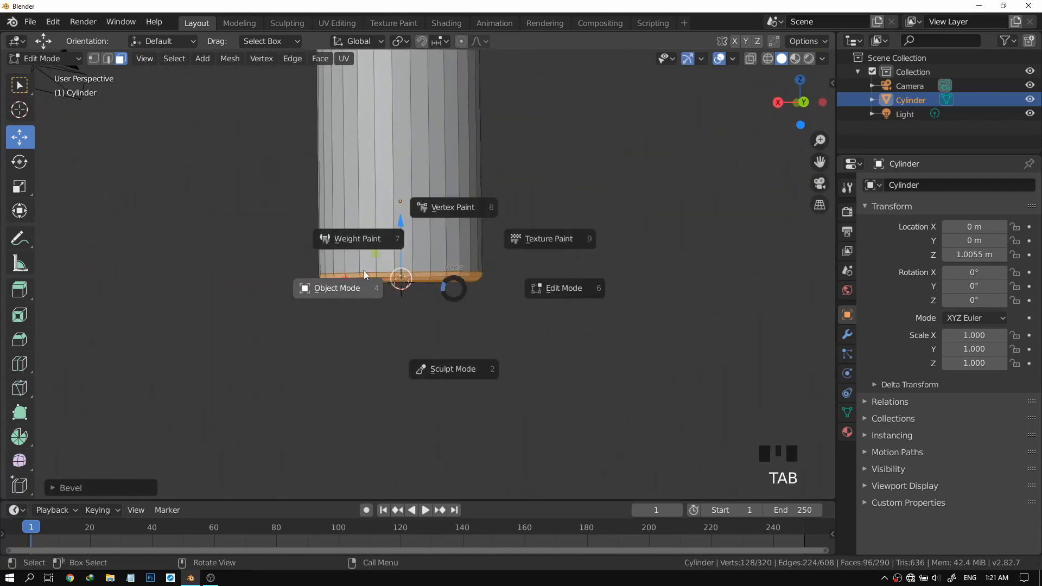
pyautogui.click(369, 274)
pyautogui.moveTo(356, 291); pyautogui.dragTo(312, 232, button='middle')
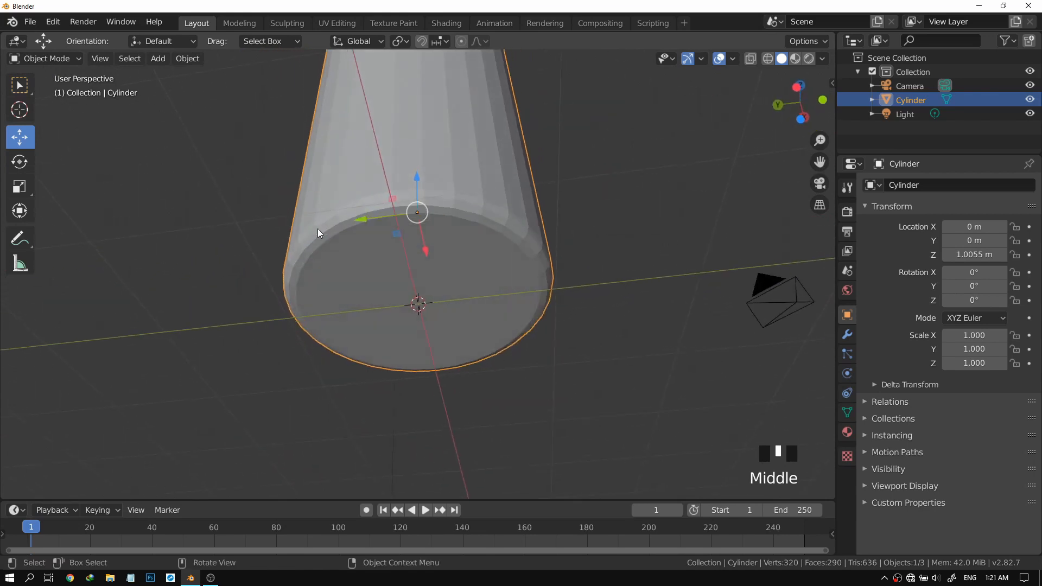
pyautogui.scroll(-1, 431, 273)
pyautogui.moveTo(431, 273); pyautogui.dragTo(428, 256, button='middle')
# Check the bottom bevel's mesh in Edit Mode and return to Object Mode.
pyautogui.press('Tab')
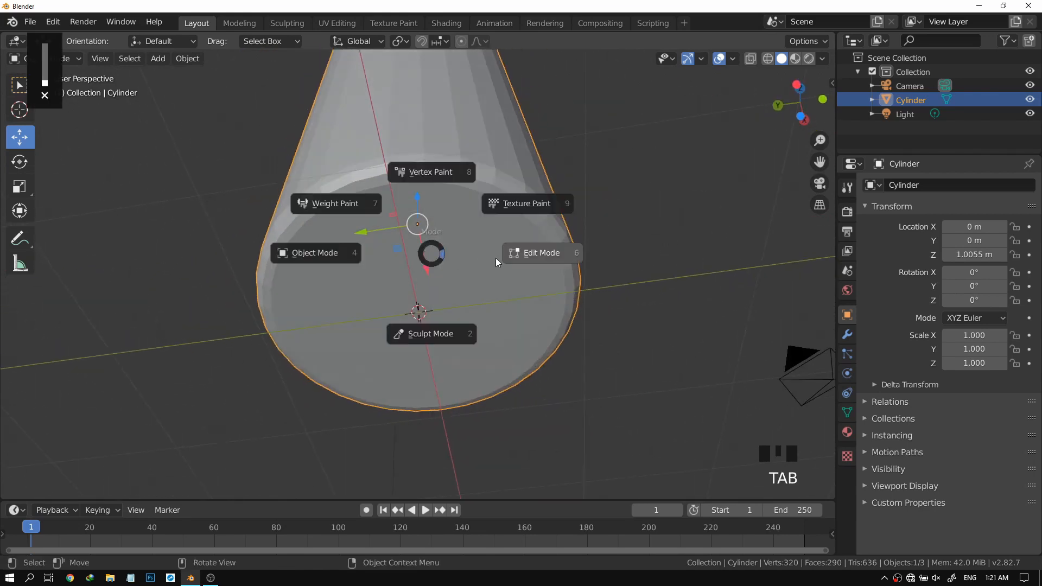
pyautogui.click(502, 258)
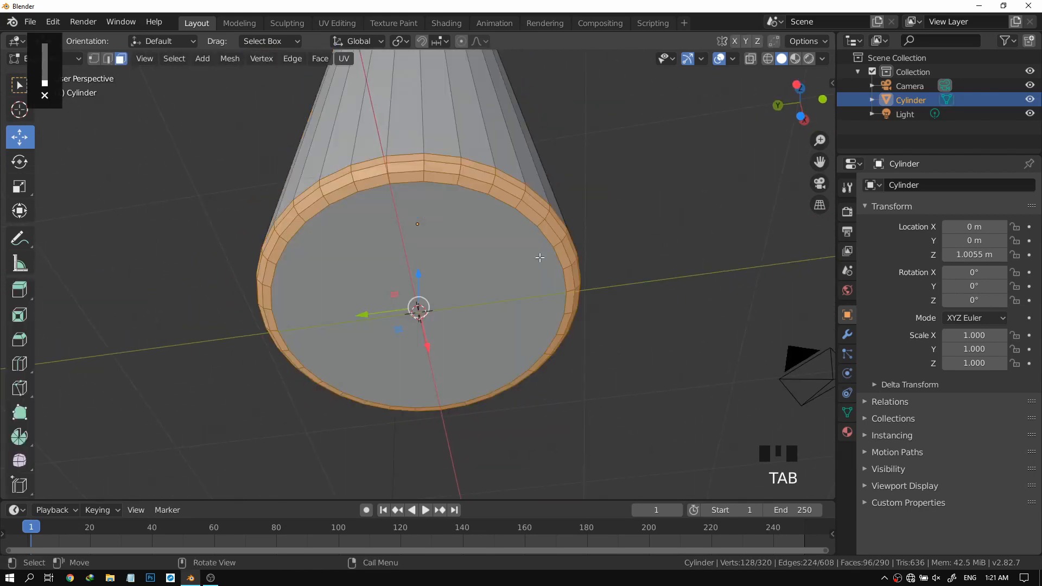
pyautogui.scroll(-2, 451, 223)
pyautogui.press('Tab')
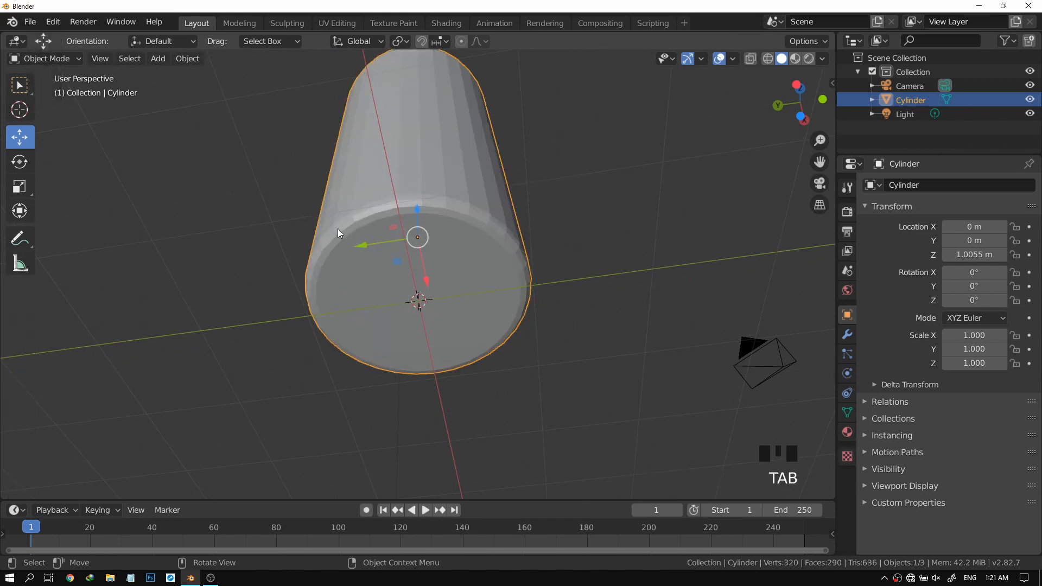
# Enter Edit Mode on the cylinder, clear the selection and select its bottom face.
pyautogui.press('Tab')
pyautogui.click(490, 243)
pyautogui.hotkey('alt', 'a')
pyautogui.scroll(2, 500, 222)
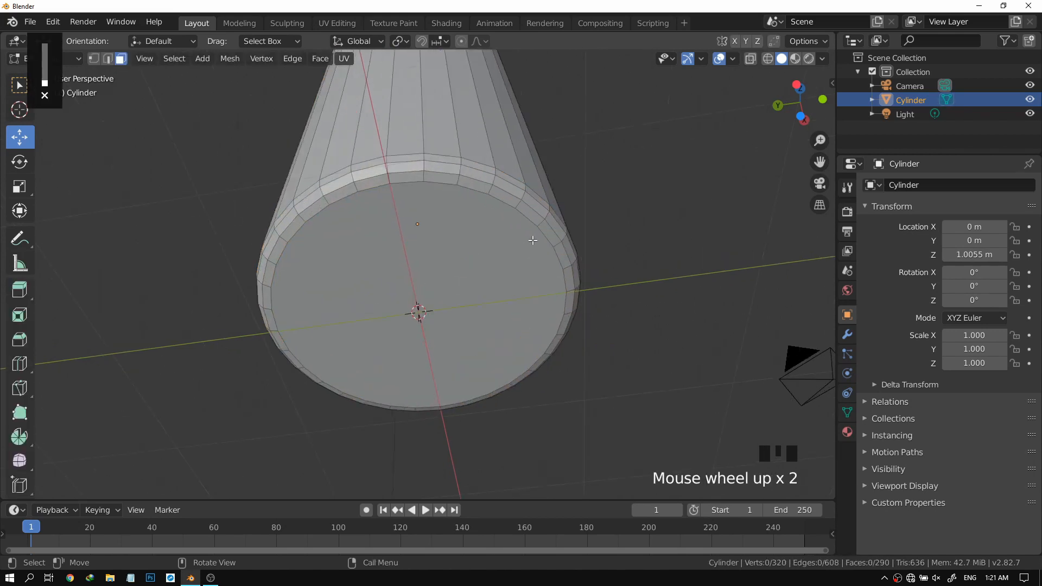
pyautogui.click(500, 222)
pyautogui.moveTo(500, 222); pyautogui.dragTo(434, 140, button='middle')
pyautogui.scroll(2, 450, 271)
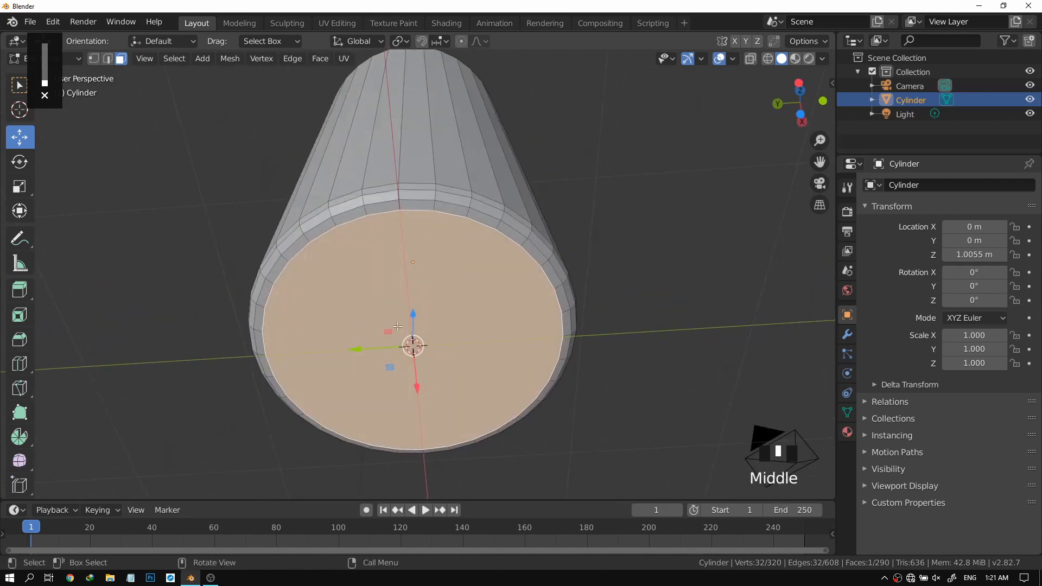
# Examine the selected bottom face and the beveled rim around it from several angles.
pyautogui.scroll(-2, 397, 326)
pyautogui.moveTo(414, 321); pyautogui.dragTo(535, 279, button='middle')
pyautogui.scroll(2, 675, 255)
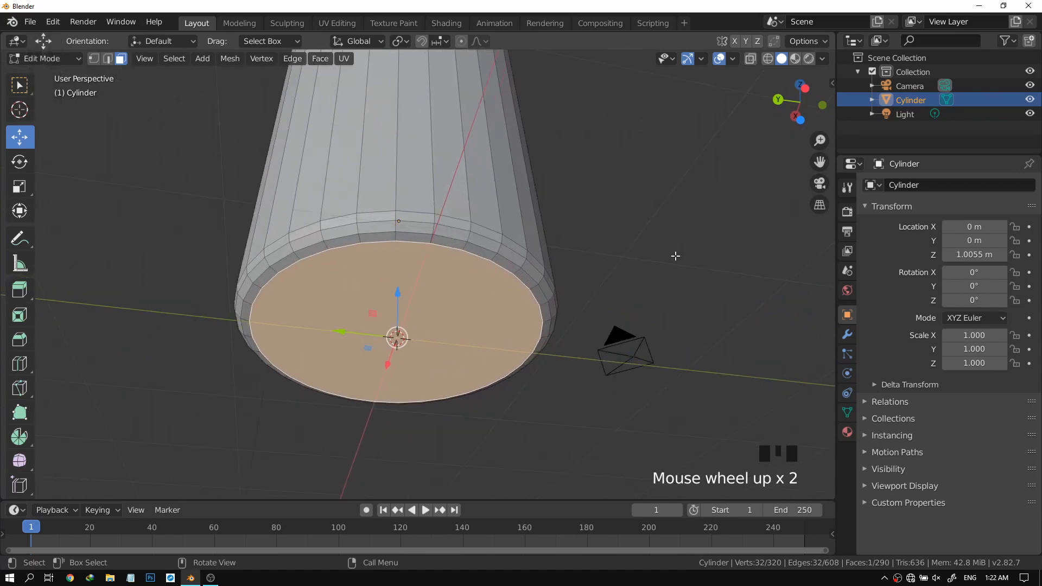
pyautogui.press('XF86AudioLowerVolume')
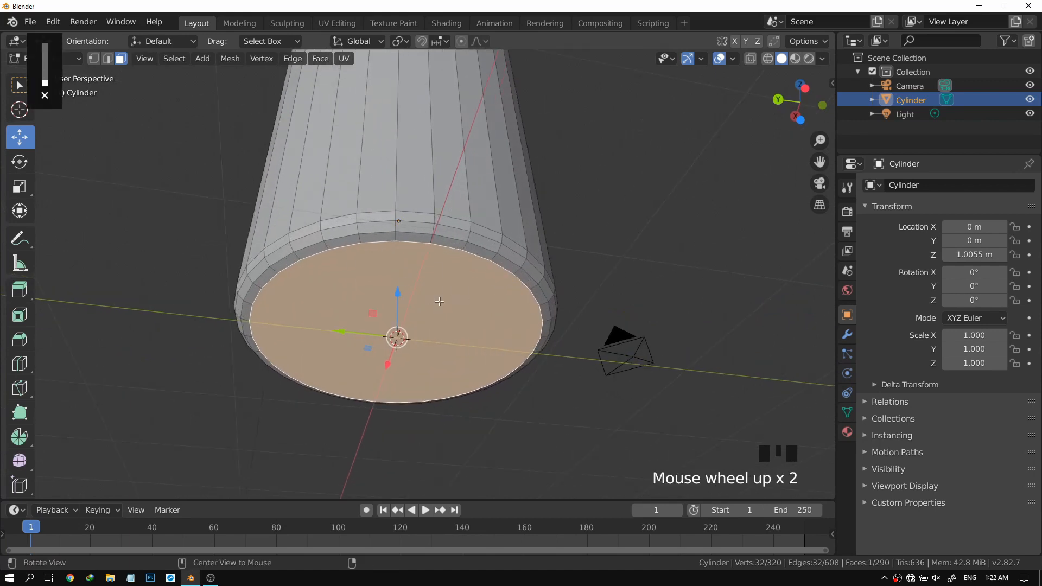
pyautogui.moveTo(458, 277); pyautogui.dragTo(436, 282, button='middle')
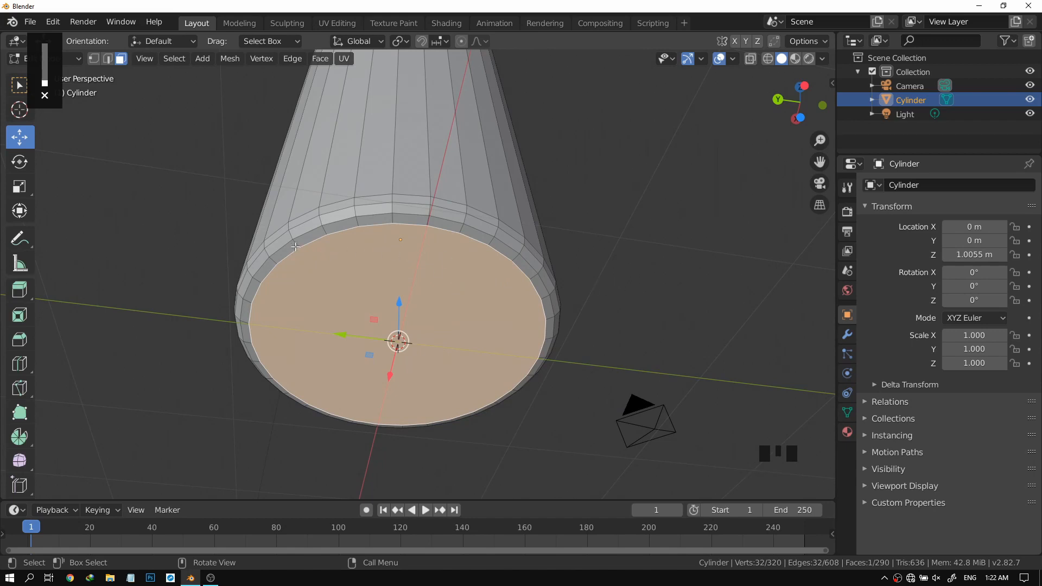
pyautogui.click(484, 301)
pyautogui.click(327, 284)
pyautogui.moveTo(368, 292); pyautogui.dragTo(388, 289, button='middle')
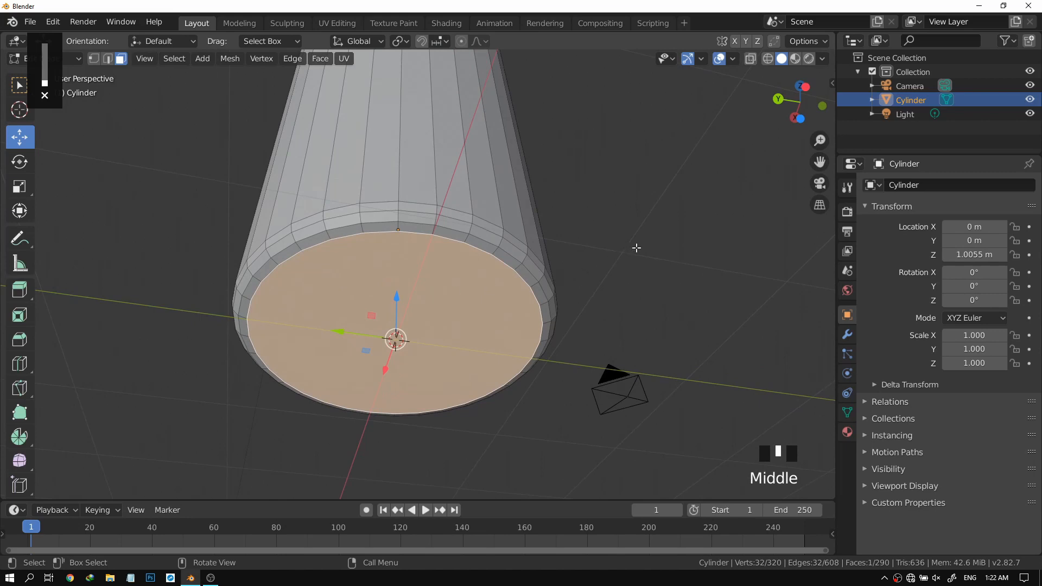
# Try insetting the cylinder's bottom face by about 0.14 m, inspect the inset from below and undo it.
pyautogui.press('i')
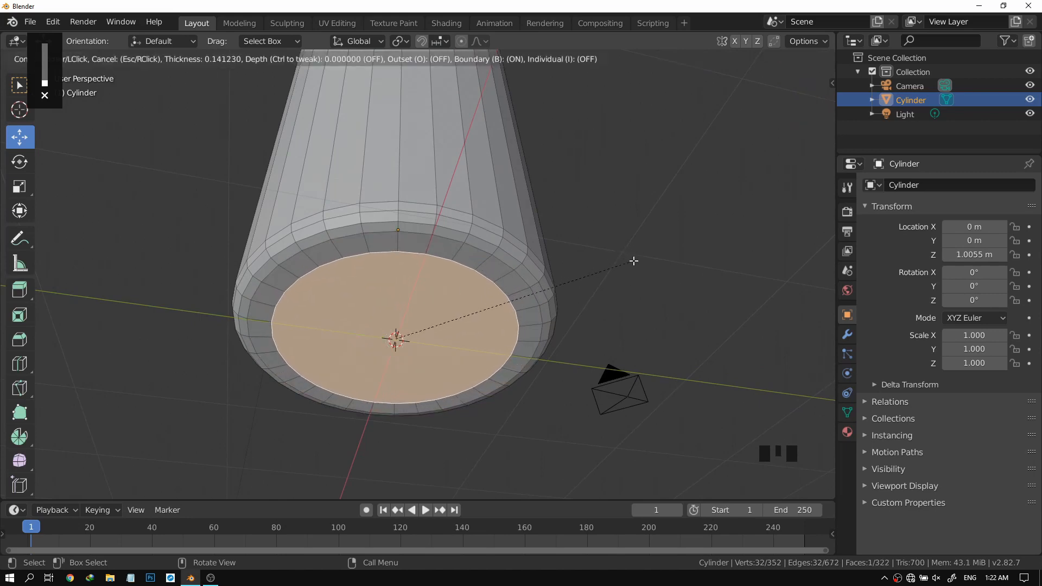
pyautogui.click(633, 261)
pyautogui.moveTo(604, 262); pyautogui.dragTo(415, 296, button='middle')
pyautogui.scroll(2, 415, 297)
pyautogui.moveTo(337, 289); pyautogui.dragTo(327, 320, button='middle')
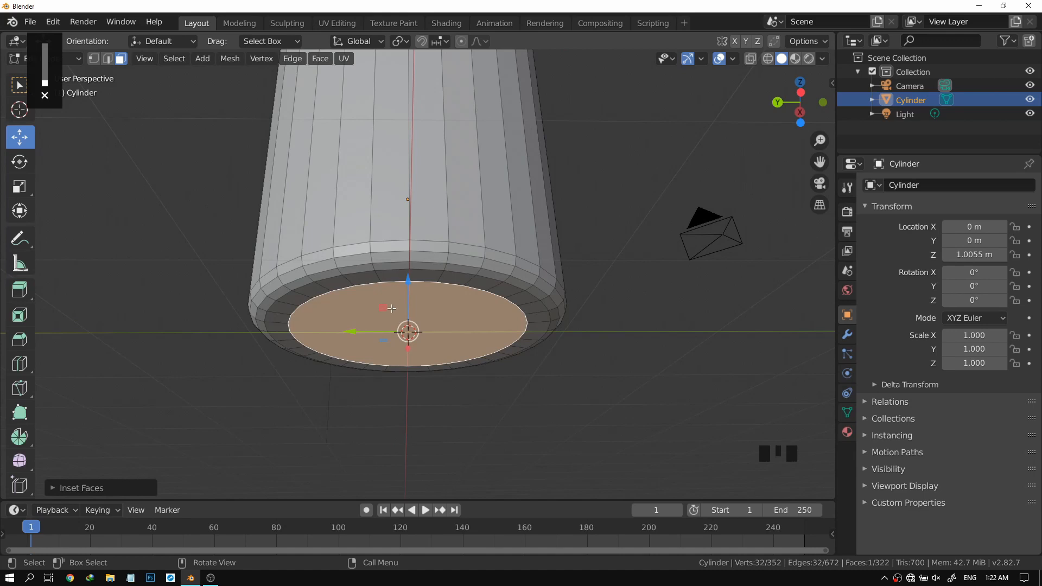
pyautogui.hotkey('ctrl', 'z')
# Inset the cylinder's bottom face by about 0.11 m.
pyautogui.moveTo(393, 298); pyautogui.dragTo(429, 286, button='middle')
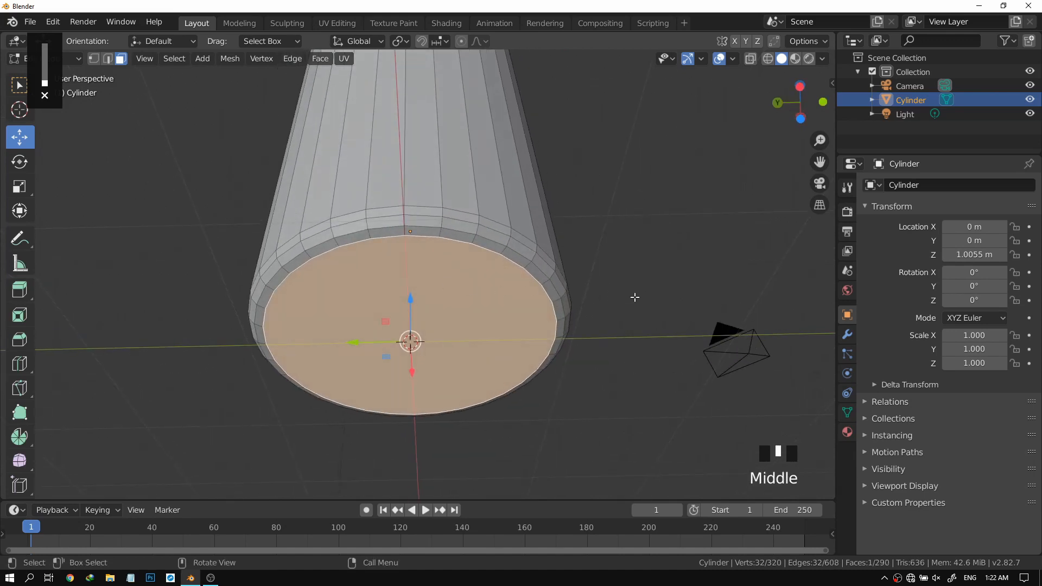
pyautogui.press('i')
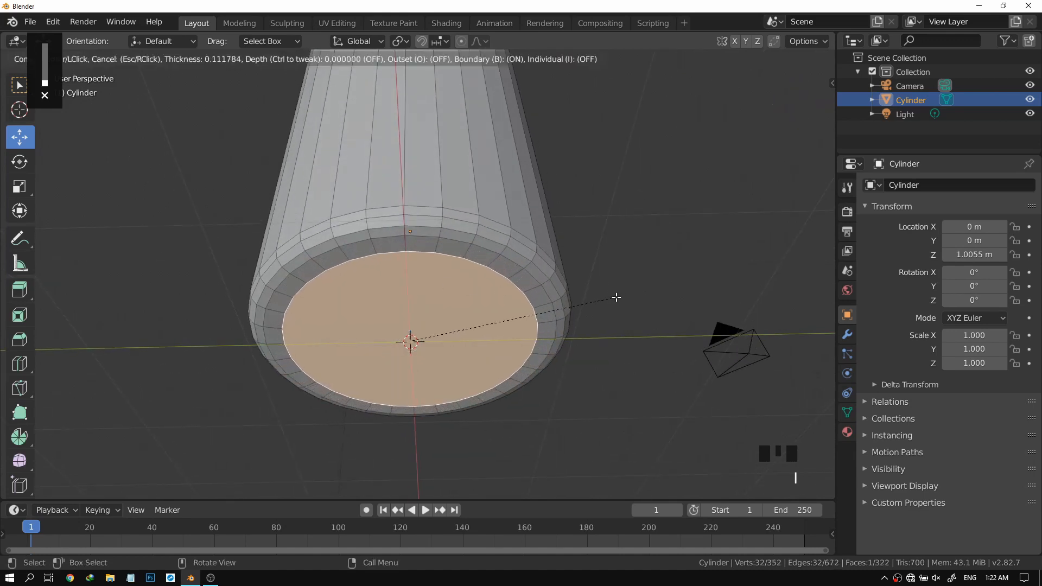
pyautogui.click(616, 298)
pyautogui.scroll(2, 449, 299)
pyautogui.keyDown('shift'); pyautogui.moveTo(449, 300); pyautogui.dragTo(473, 307, button='middle'); pyautogui.keyUp('shift')
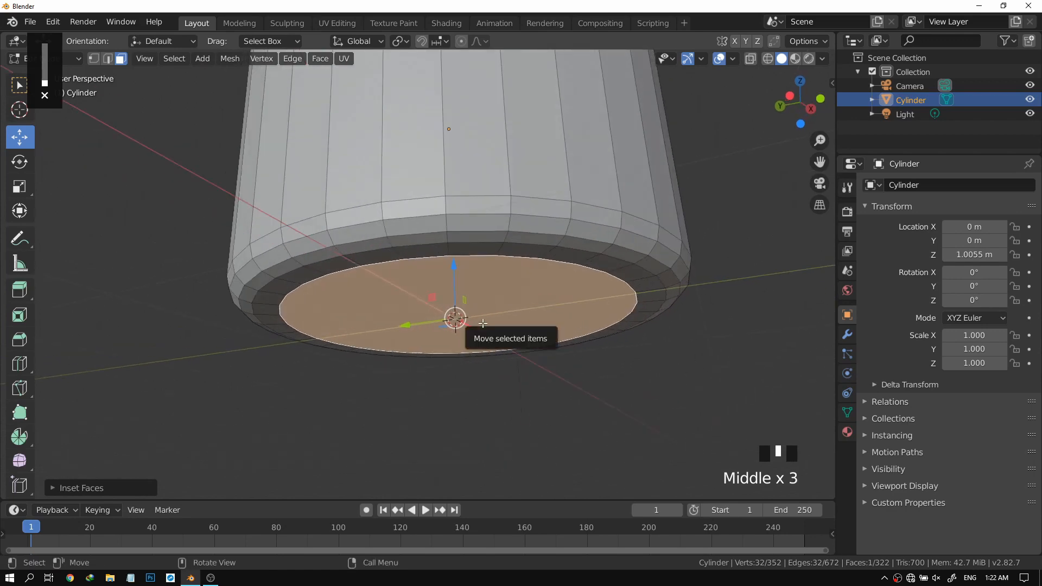
# Extrude the inset face about 0.12 m into the cylinder to form a recess, and nudge the recessed face slightly.
pyautogui.press('e')
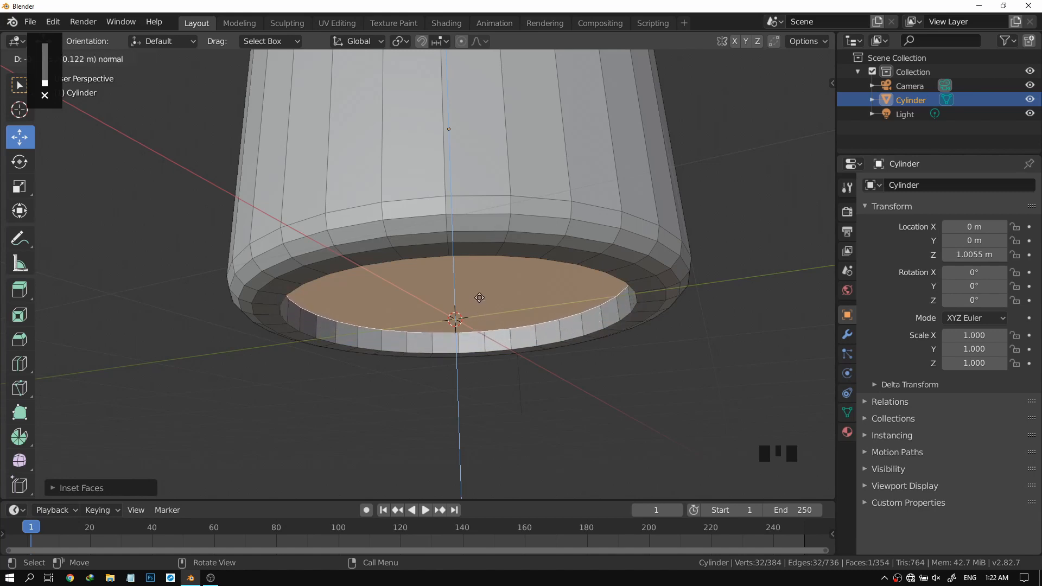
pyautogui.click(479, 298)
pyautogui.moveTo(479, 297)
pyautogui.mouseDown(button='middle')
pyautogui.moveTo(433, 261)
pyautogui.moveTo(466, 305)
pyautogui.mouseUp(button='middle')
pyautogui.scroll(4, 466, 305)
pyautogui.moveTo(404, 258); pyautogui.dragTo(406, 260)
pyautogui.moveTo(405, 260); pyautogui.dragTo(341, 326, button='middle')
pyautogui.scroll(3, 425, 299)
pyautogui.scroll(3, 485, 317)
pyautogui.scroll(-2, 366, 345)
pyautogui.scroll(1, 340, 326)
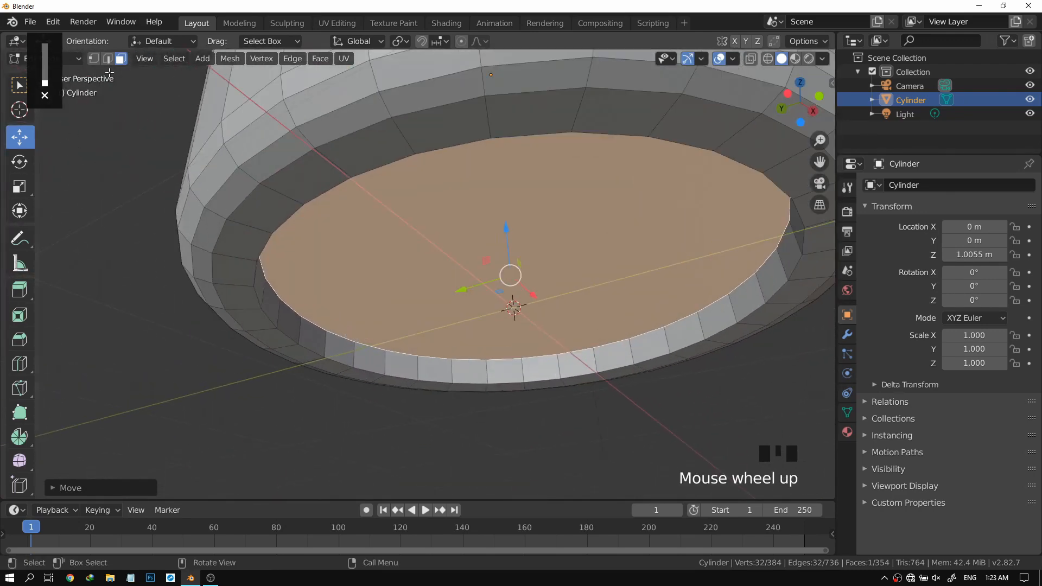
# Select a single face on the recess's inner wall, then a single face on the surrounding rim.
pyautogui.scroll(-3, 406, 335)
pyautogui.click(405, 335)
pyautogui.scroll(3, 406, 336)
pyautogui.keyDown('shift'); pyautogui.moveTo(396, 361); pyautogui.dragTo(360, 298, button='middle'); pyautogui.keyUp('shift')
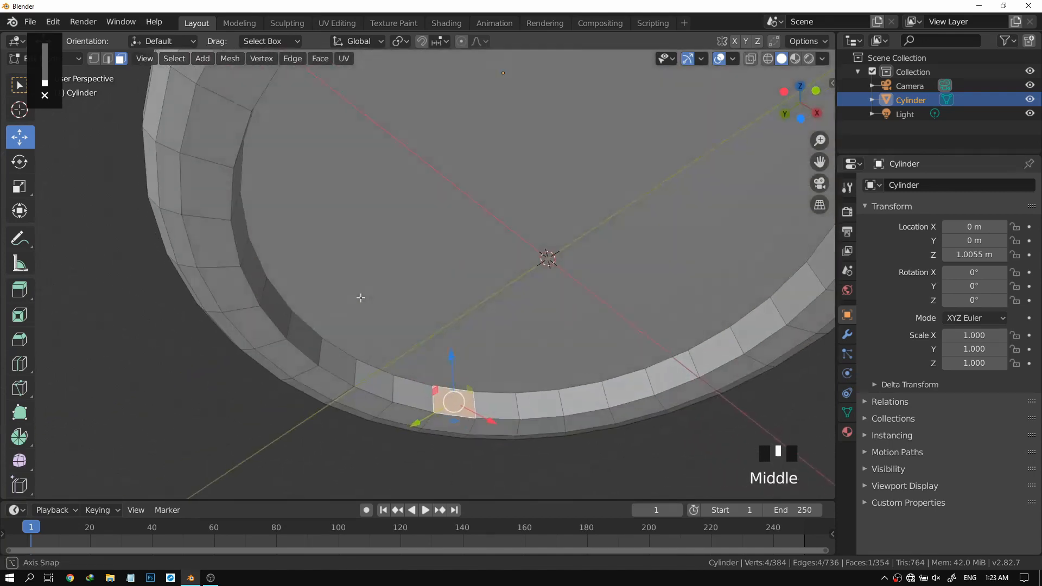
pyautogui.click(301, 352)
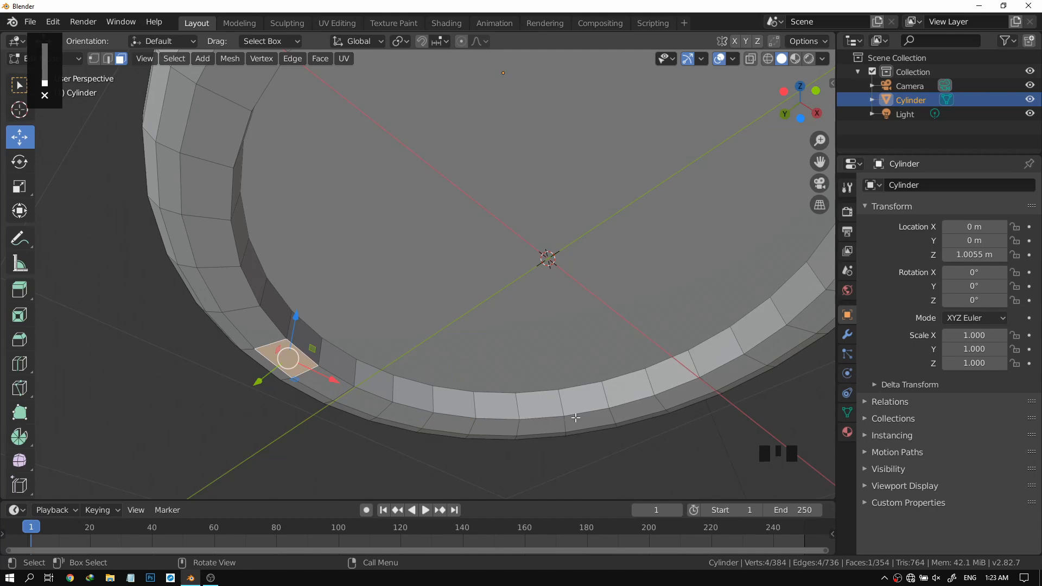
pyautogui.scroll(-2, 576, 418)
pyautogui.moveTo(577, 412); pyautogui.dragTo(448, 391, button='middle')
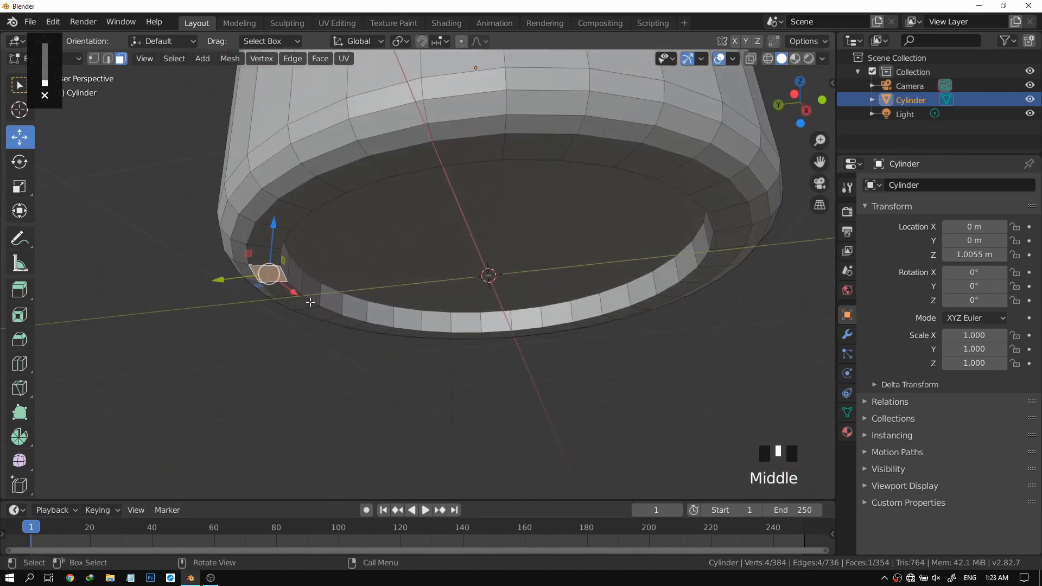
# Switch to edge selection and pick individual edges along the recess opening.
pyautogui.click(108, 59)
pyautogui.scroll(3, 361, 302)
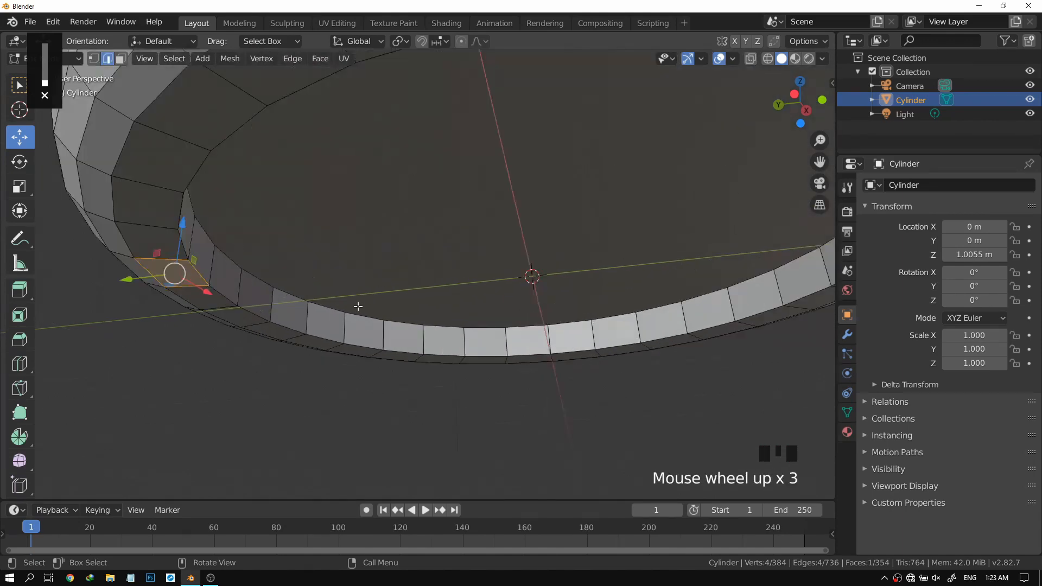
pyautogui.click(254, 310)
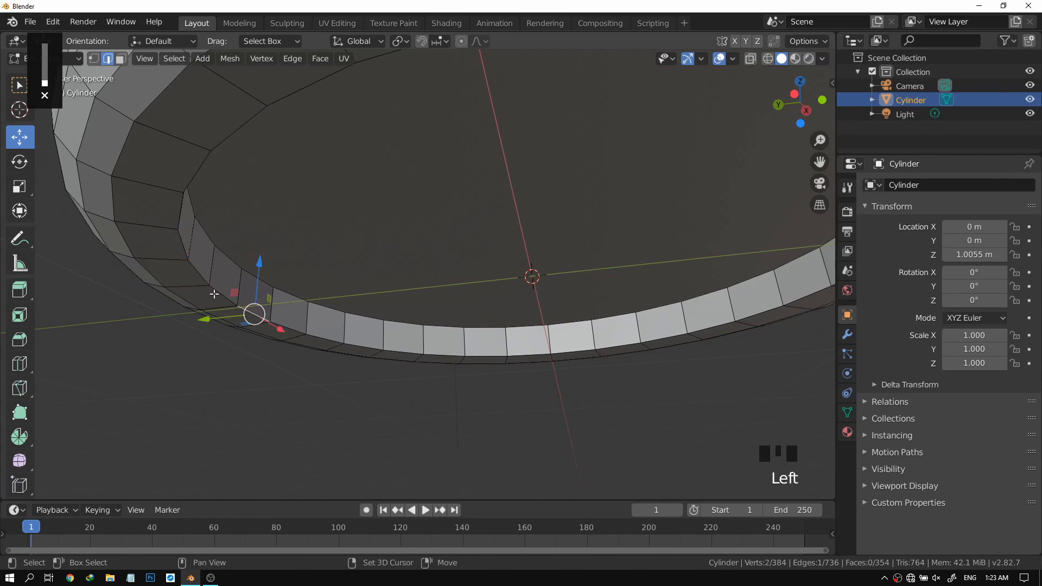
pyautogui.keyDown('shift'); pyautogui.click(227, 298); pyautogui.keyUp('shift')
pyautogui.click(318, 336)
pyautogui.click(252, 312)
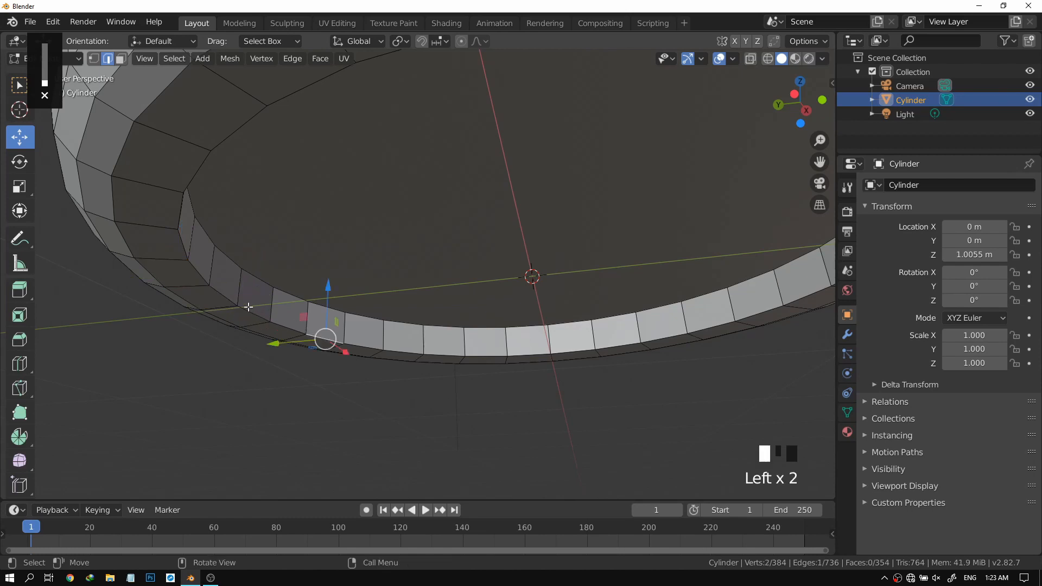
# Select a run of consecutive edges along the recess opening one by one.
pyautogui.scroll(-2, 179, 242)
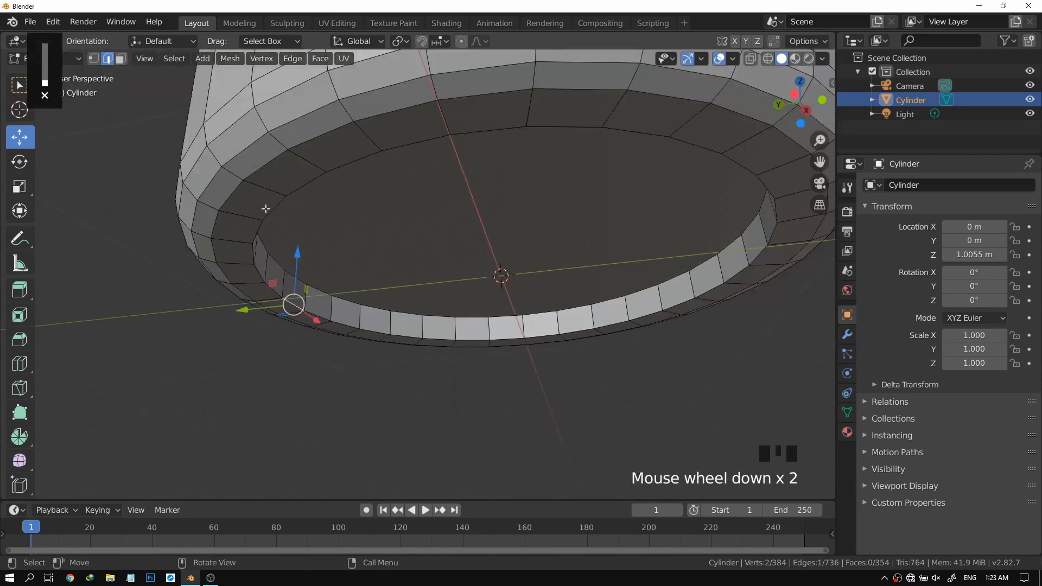
pyautogui.scroll(2, 326, 306)
pyautogui.click(322, 337)
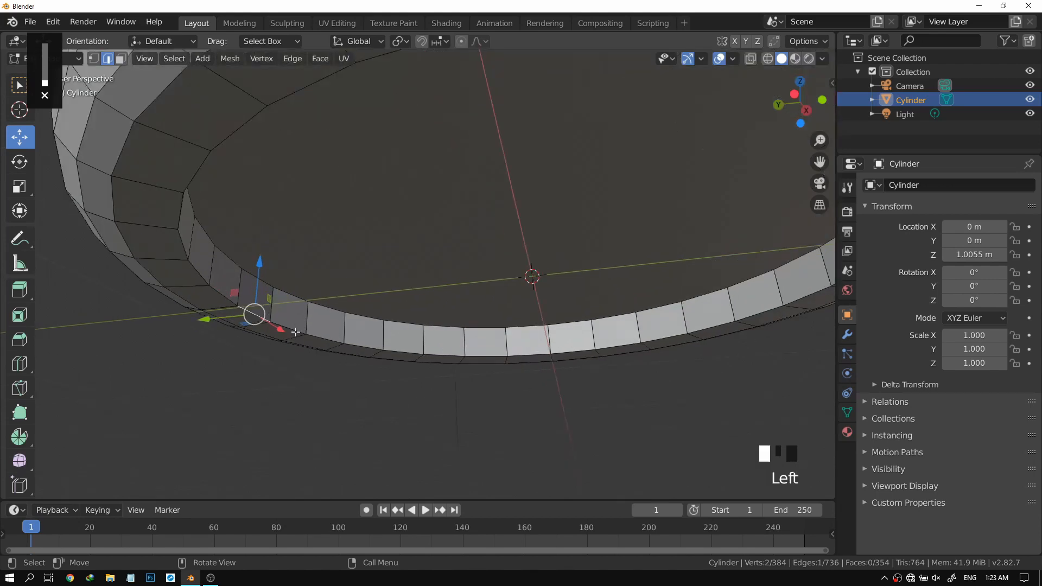
pyautogui.keyDown('shift'); pyautogui.click(331, 337); pyautogui.keyUp('shift')
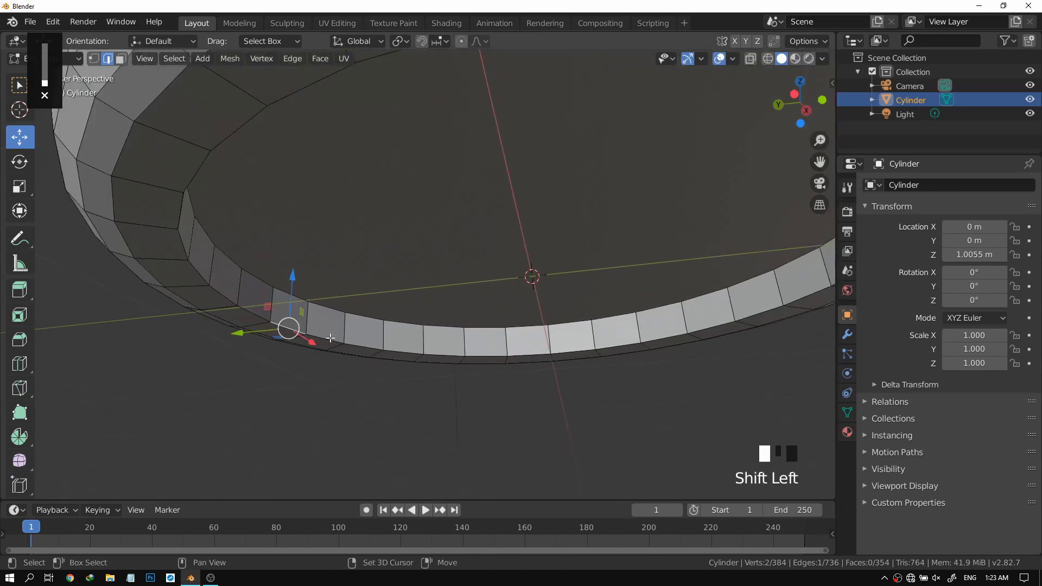
pyautogui.keyDown('shift'); pyautogui.click(379, 348); pyautogui.keyUp('shift')
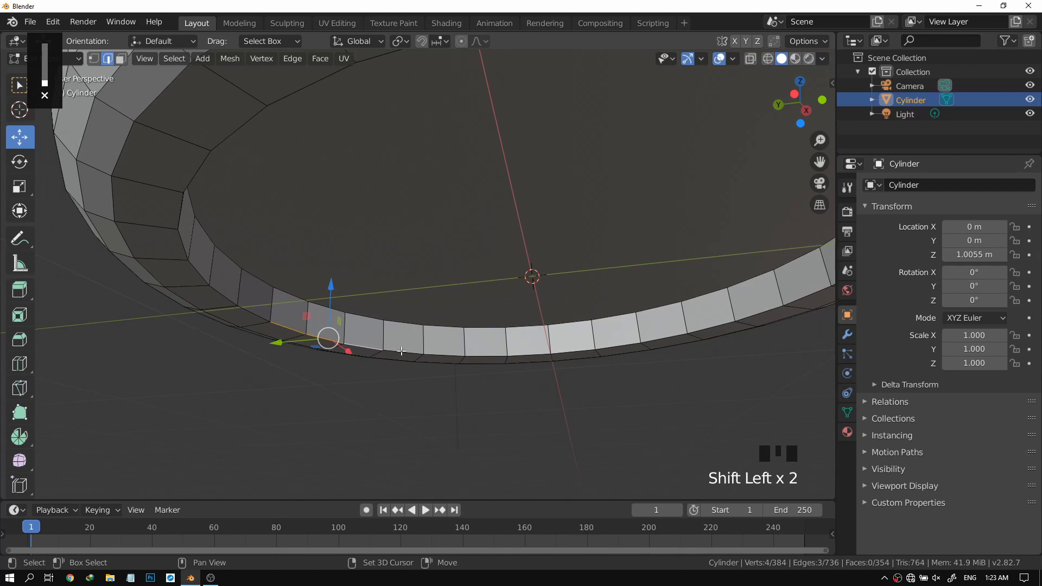
pyautogui.keyDown('shift'); pyautogui.click(436, 352); pyautogui.keyUp('shift')
pyautogui.keyDown('shift'); pyautogui.click(484, 351); pyautogui.keyUp('shift')
pyautogui.keyDown('shift'); pyautogui.click(527, 351); pyautogui.keyUp('shift')
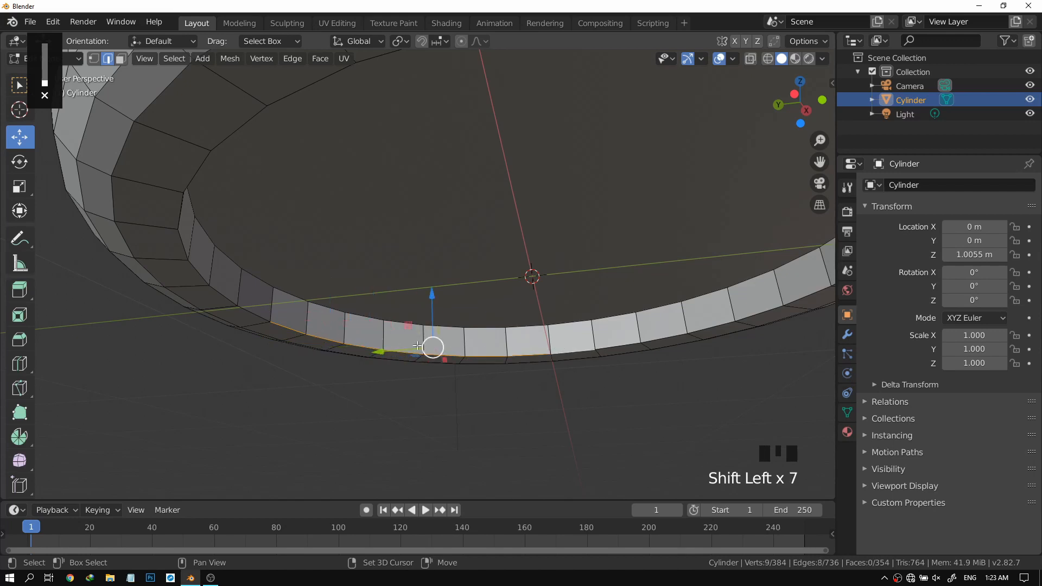
# Reset to a single edge, add several neighbouring edges of the recess opening, and reduce the selection to one edge again.
pyautogui.click(261, 318)
pyautogui.scroll(-2, 199, 272)
pyautogui.moveTo(317, 259); pyautogui.dragTo(416, 221, button='middle')
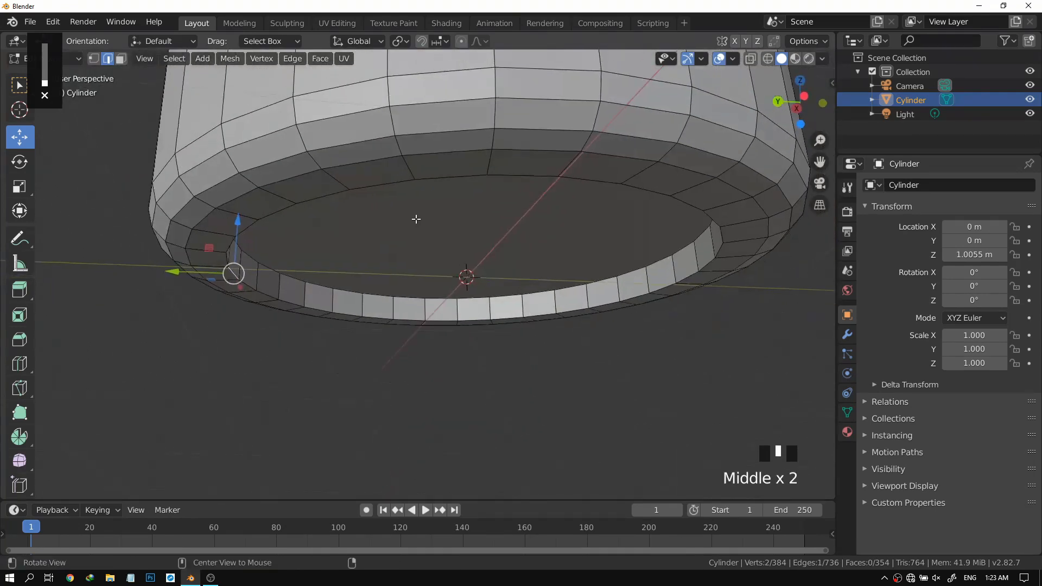
pyautogui.moveTo(438, 179); pyautogui.dragTo(308, 174, button='middle')
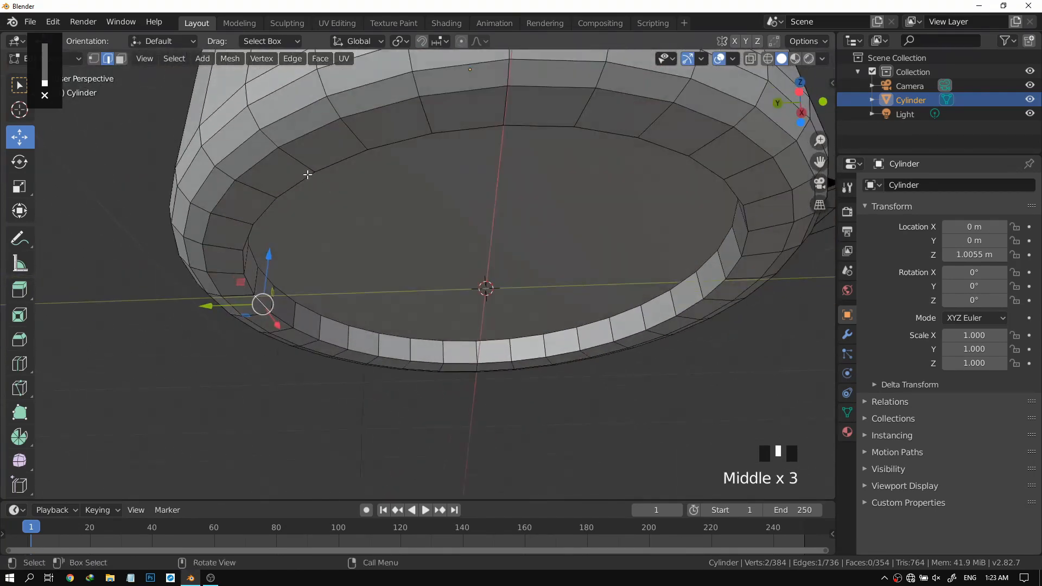
pyautogui.click(313, 332)
pyautogui.keyDown('shift'); pyautogui.click(335, 341); pyautogui.keyUp('shift')
pyautogui.keyDown('shift'); pyautogui.click(368, 349); pyautogui.keyUp('shift')
pyautogui.keyDown('shift'); pyautogui.click(383, 353); pyautogui.keyUp('shift')
pyautogui.keyDown('shift'); pyautogui.click(415, 356); pyautogui.keyUp('shift')
pyautogui.click(306, 332)
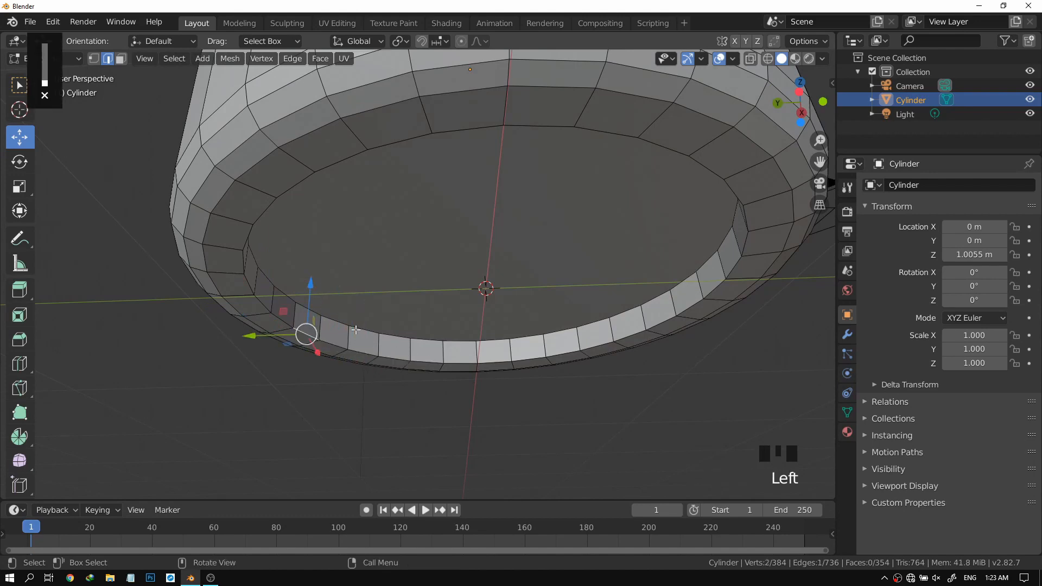
# Select the entire edge loop around the recess opening at the cylinder's bottom.
pyautogui.scroll(3, 355, 329)
pyautogui.keyDown('shift'); pyautogui.moveTo(356, 330); pyautogui.dragTo(419, 368, button='middle'); pyautogui.keyUp('shift')
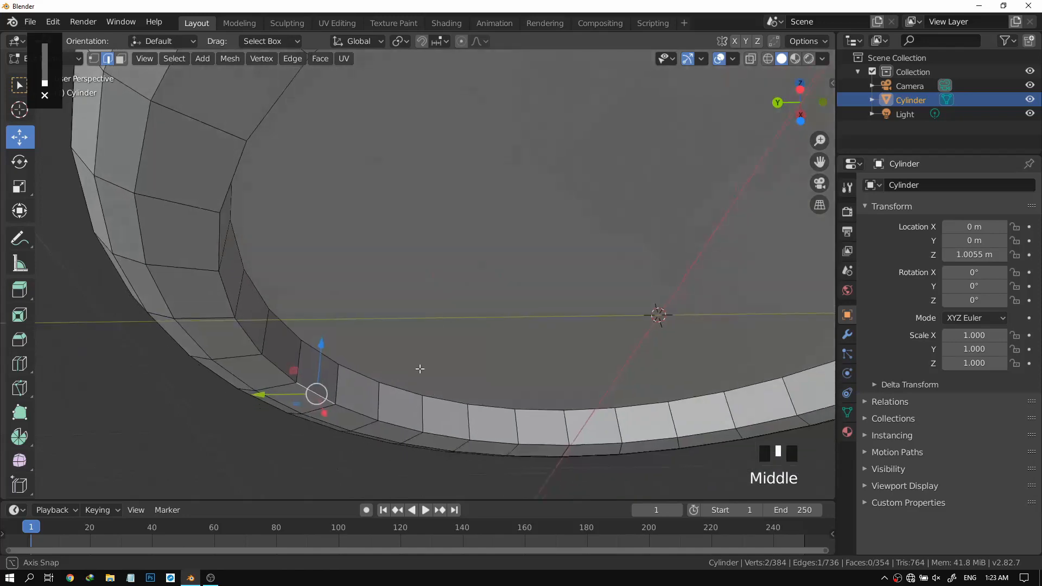
pyautogui.tripleClick(354, 413)
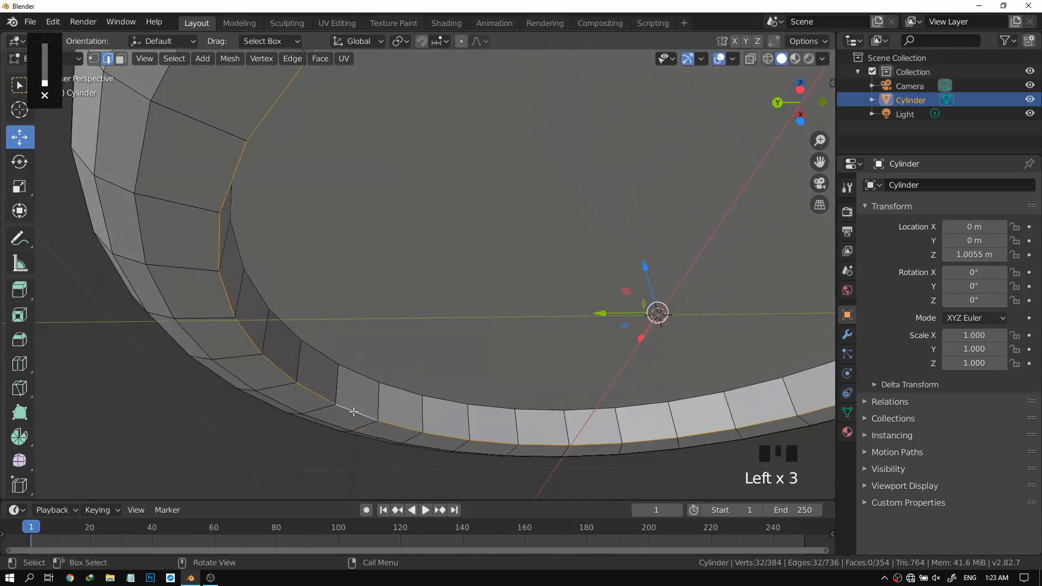
pyautogui.scroll(-5, 347, 401)
pyautogui.scroll(2, 402, 330)
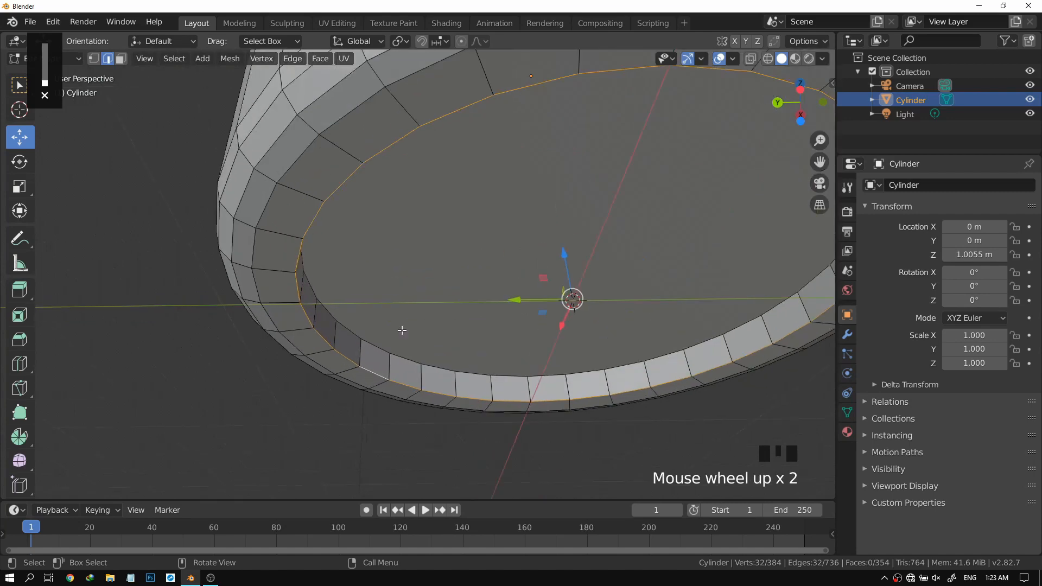
pyautogui.click(345, 394)
pyautogui.tripleClick(369, 371)
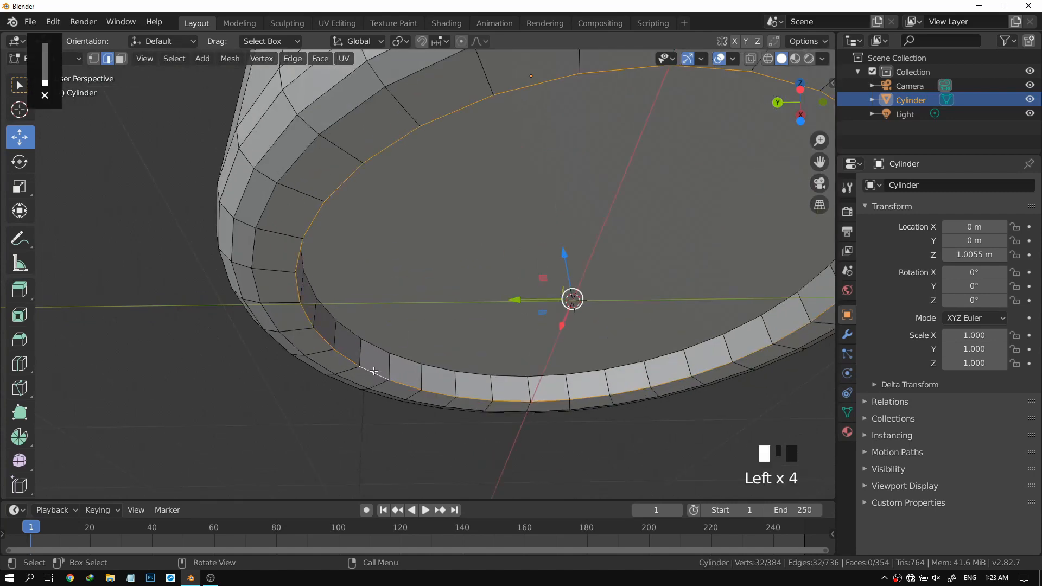
# Examine the selected edge loop around the recess opening from below and from the side.
pyautogui.scroll(-4, 350, 356)
pyautogui.scroll(1, 356, 288)
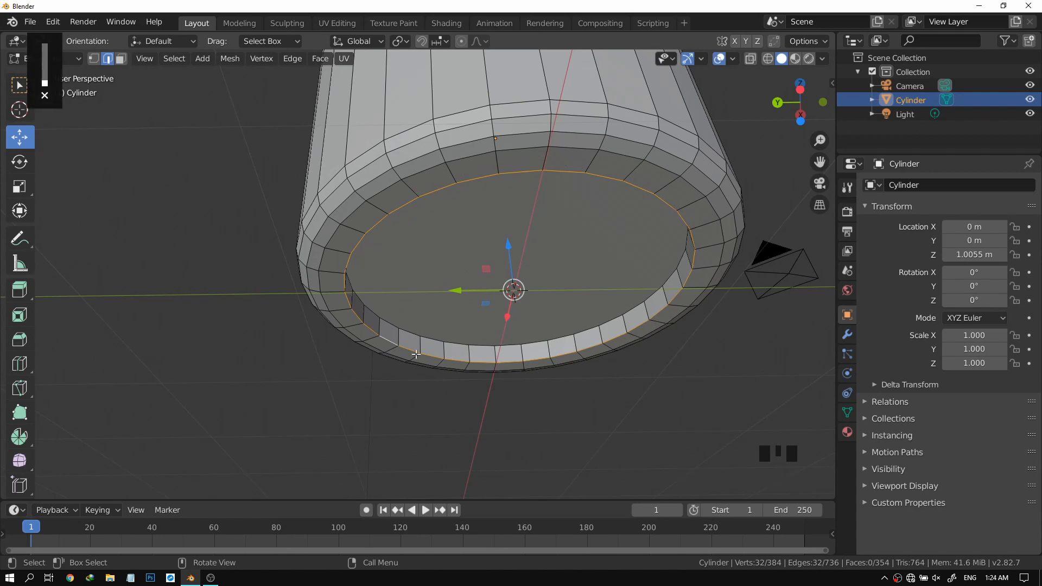
pyautogui.scroll(1, 628, 226)
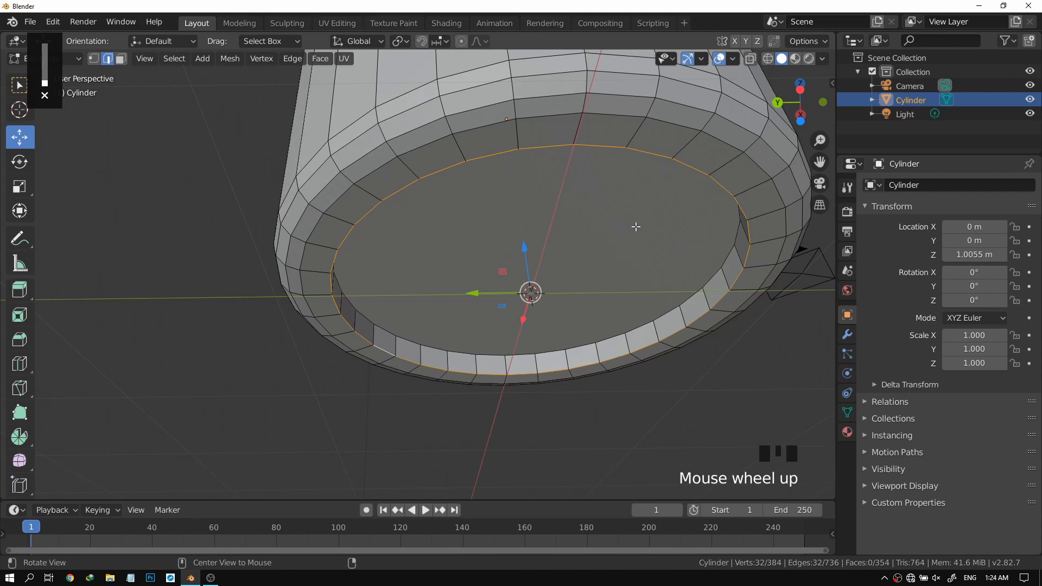
pyautogui.moveTo(627, 226); pyautogui.dragTo(672, 202, button='middle')
pyautogui.press('XF86AudioMute')
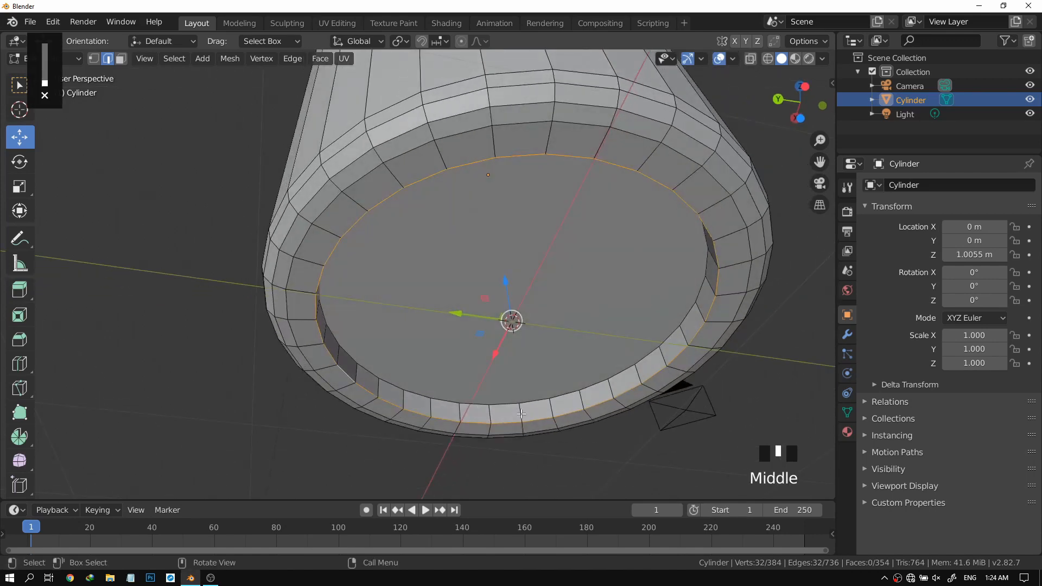
pyautogui.scroll(-1, 557, 175)
pyautogui.moveTo(557, 174); pyautogui.dragTo(465, 298, button='middle')
pyautogui.scroll(3, 542, 227)
pyautogui.scroll(-2, 438, 282)
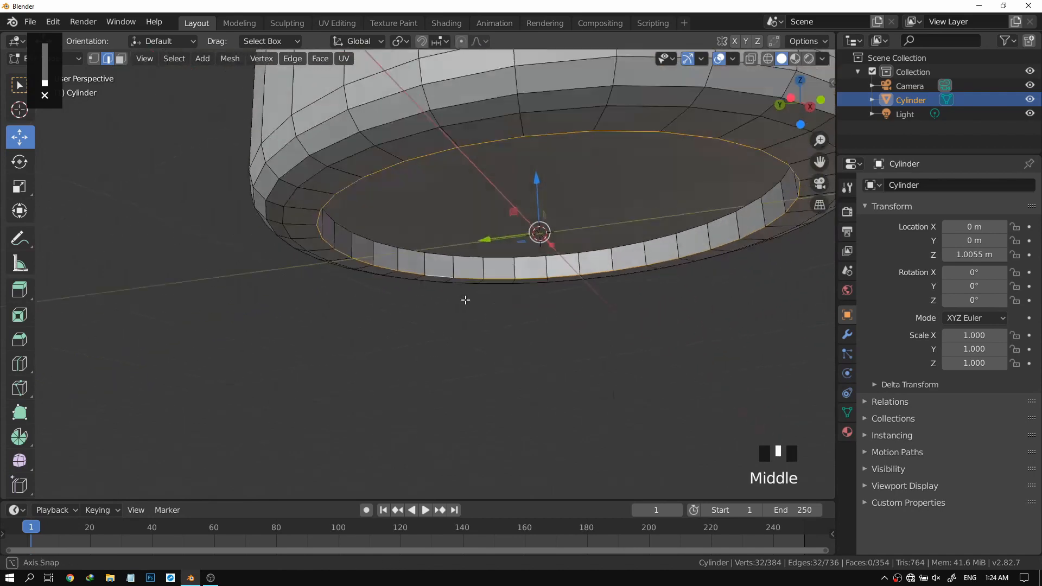
# Bevel the selected edge loop around the recess opening about 0.053 m wide with three segments, and inspect the rounded rim.
pyautogui.scroll(3, 472, 288)
pyautogui.moveTo(367, 263); pyautogui.dragTo(400, 268, button='middle')
pyautogui.press('ctrl')
pyautogui.hotkey('ctrl', 'b')
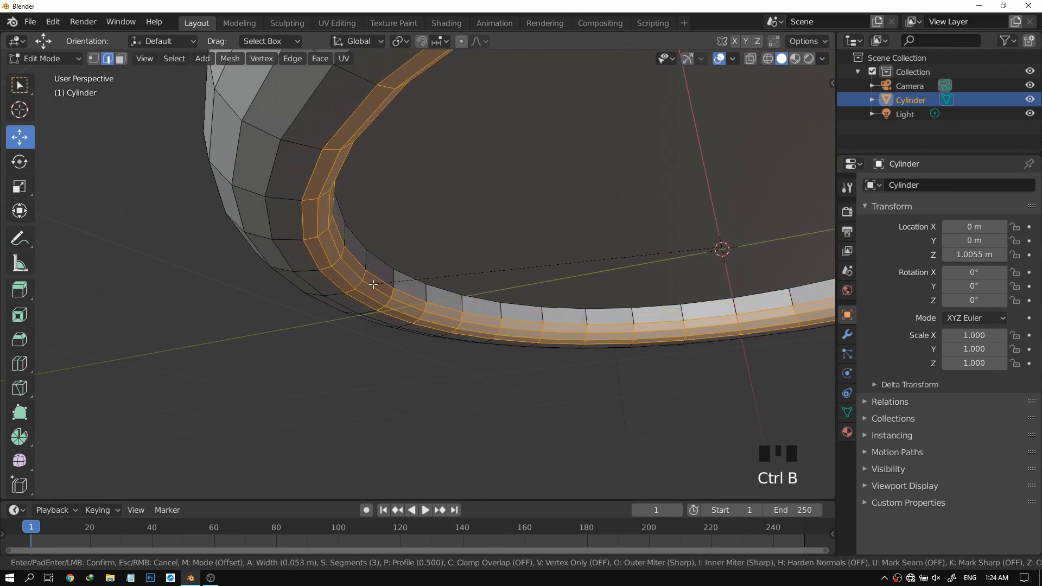
pyautogui.press('XF86AudioLowerVolume')
pyautogui.click(373, 284)
pyautogui.moveTo(373, 283); pyautogui.dragTo(603, 257, button='middle')
pyautogui.press('Tab')
pyautogui.scroll(4, 516, 326)
pyautogui.moveTo(515, 326); pyautogui.dragTo(458, 318, button='middle')
pyautogui.press('Tab')
pyautogui.scroll(3, 567, 326)
pyautogui.moveTo(568, 325)
pyautogui.mouseDown(button='middle')
pyautogui.moveTo(589, 314)
pyautogui.moveTo(575, 316)
pyautogui.mouseUp(button='middle')
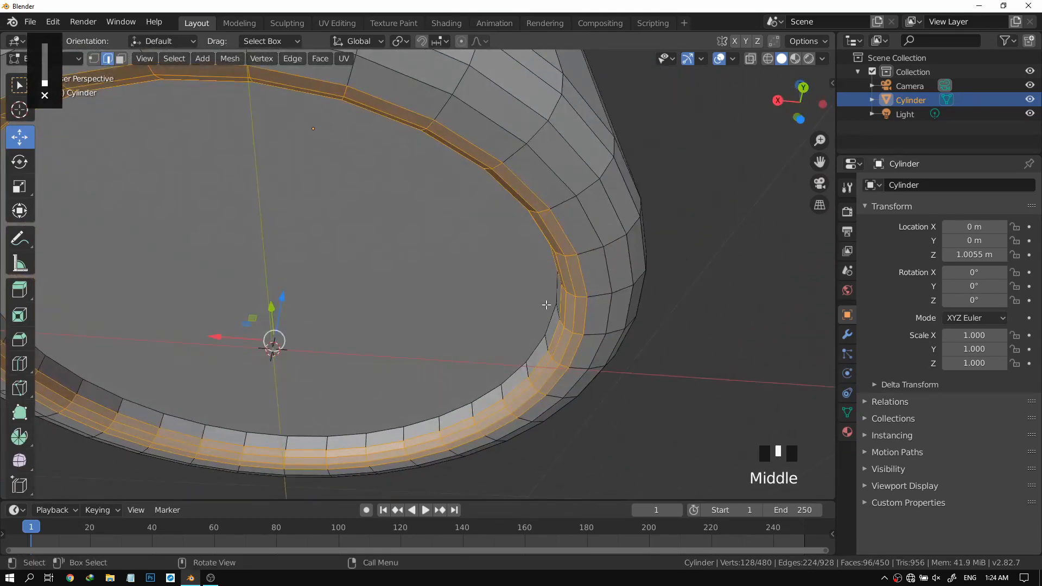
# Select the circular floor face of the recess in face select mode and bevel it about 0.041 m with three segments.
pyautogui.click(120, 58)
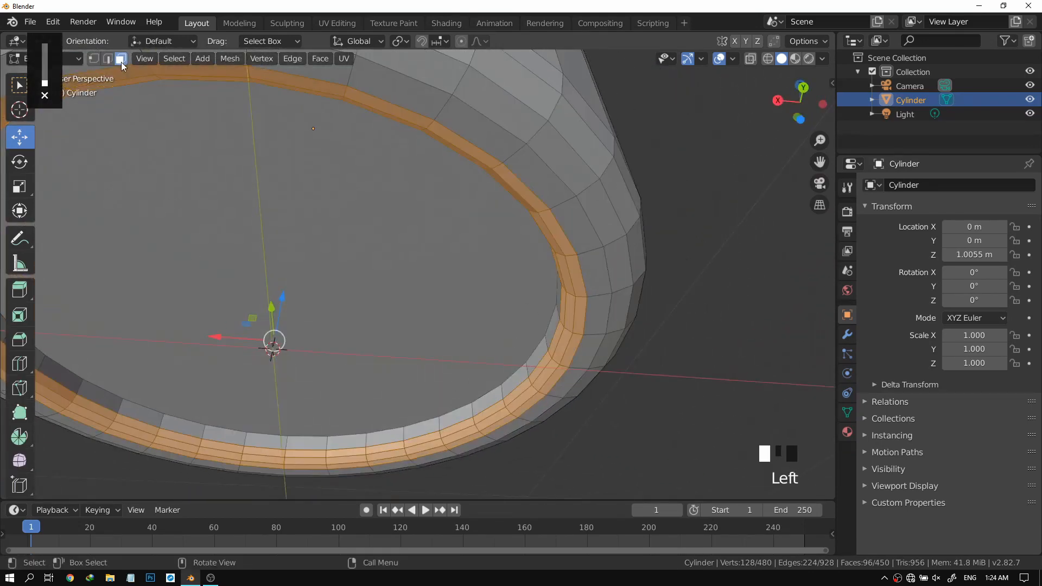
pyautogui.click(449, 274)
pyautogui.scroll(-3, 450, 274)
pyautogui.moveTo(449, 274); pyautogui.dragTo(462, 314, button='middle')
pyautogui.hotkey('ctrl', 'b')
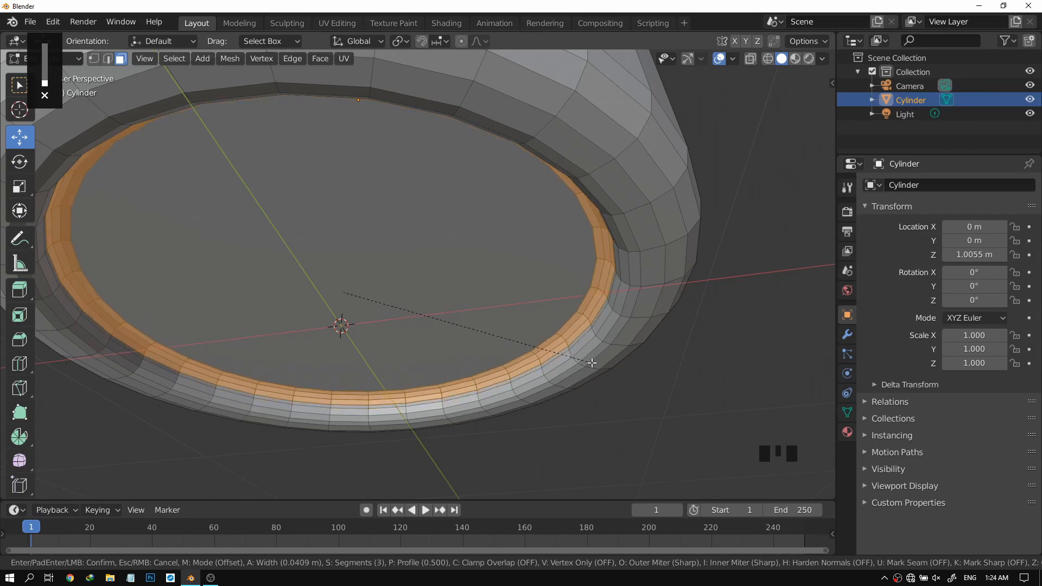
pyautogui.click(592, 363)
pyautogui.moveTo(548, 344); pyautogui.dragTo(476, 300, button='middle')
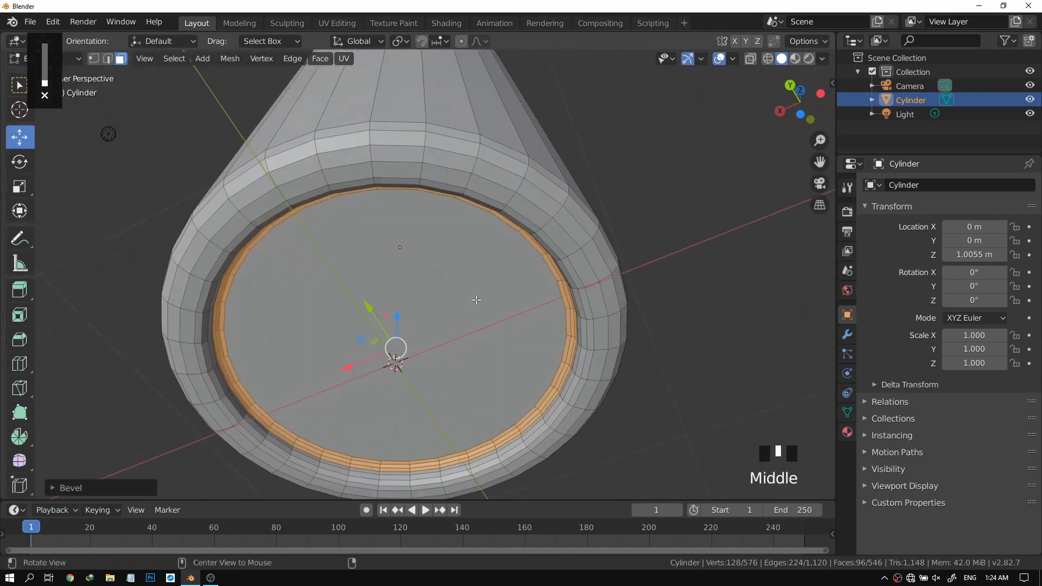
# Examine the beveled recess and rim at the cylinder's bottom in Object Mode from several angles.
pyautogui.press('Tab')
pyautogui.moveTo(197, 311); pyautogui.dragTo(497, 205, button='middle')
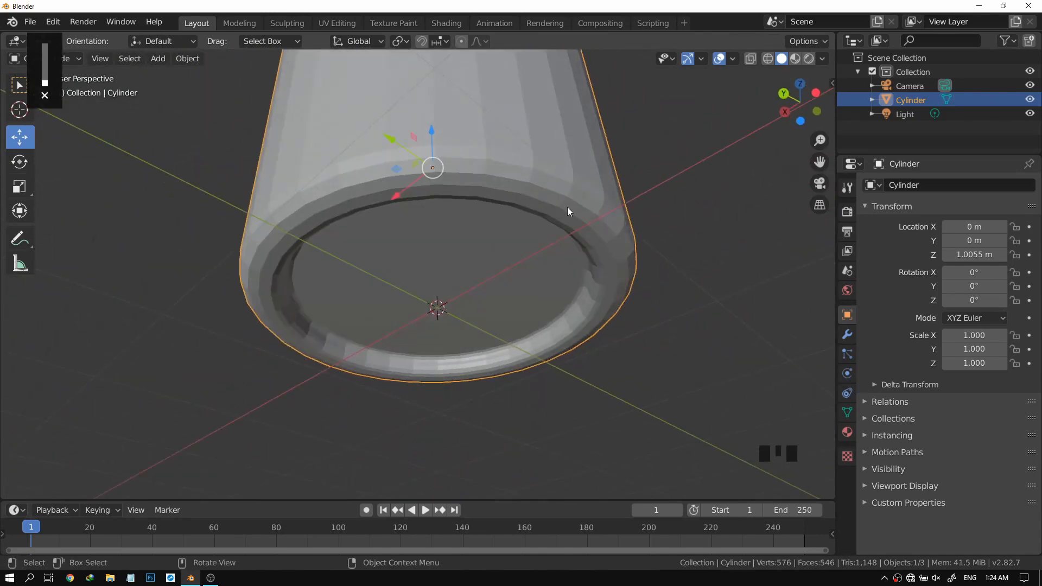
pyautogui.scroll(2, 586, 166)
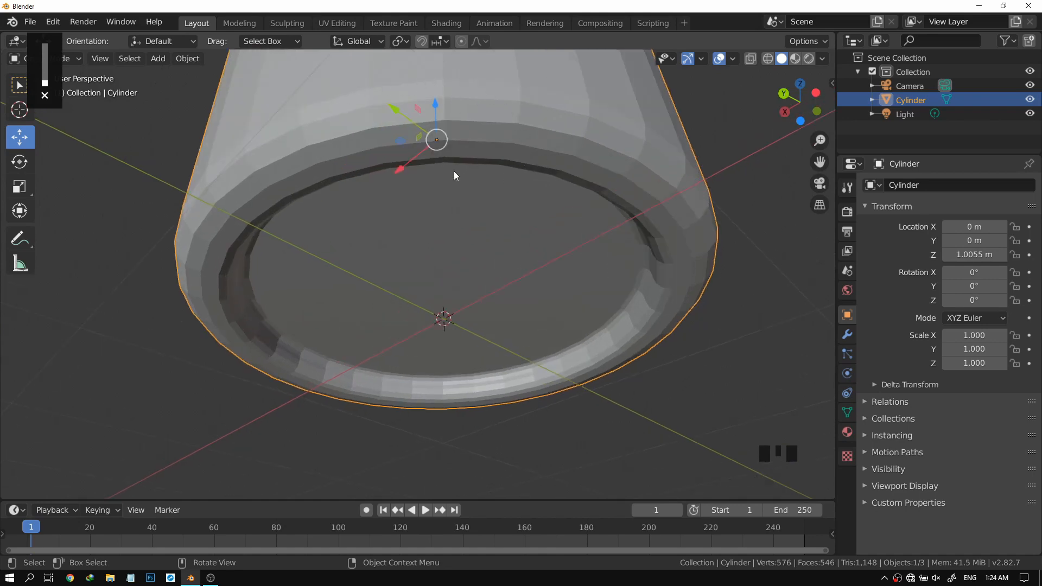
pyautogui.moveTo(451, 284); pyautogui.dragTo(480, 225, button='middle')
pyautogui.scroll(-1, 519, 235)
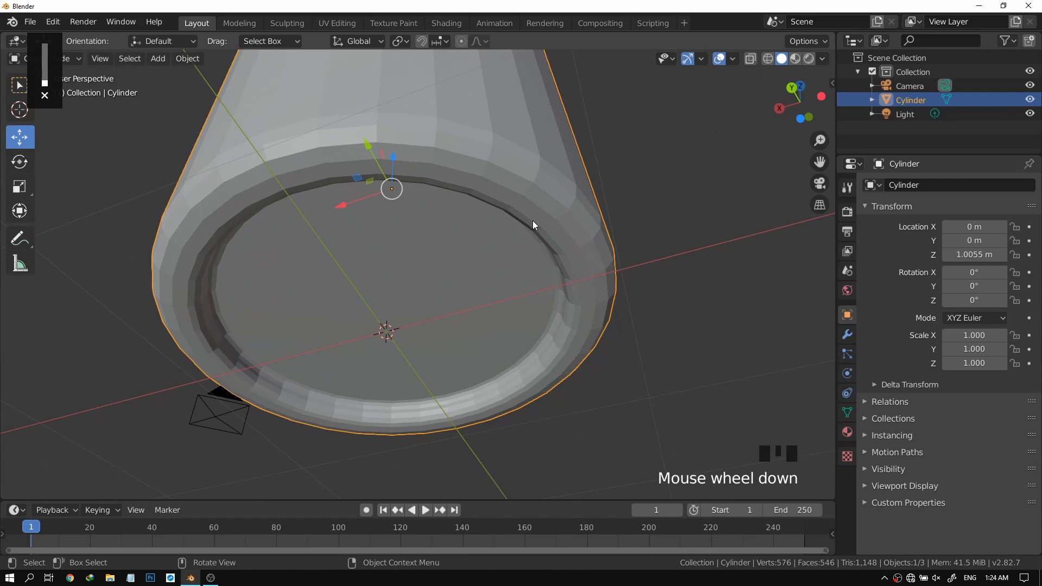
pyautogui.scroll(-2, 532, 220)
pyautogui.scroll(1, 466, 223)
pyautogui.moveTo(438, 223); pyautogui.dragTo(540, 179, button='middle')
pyautogui.scroll(2, 442, 232)
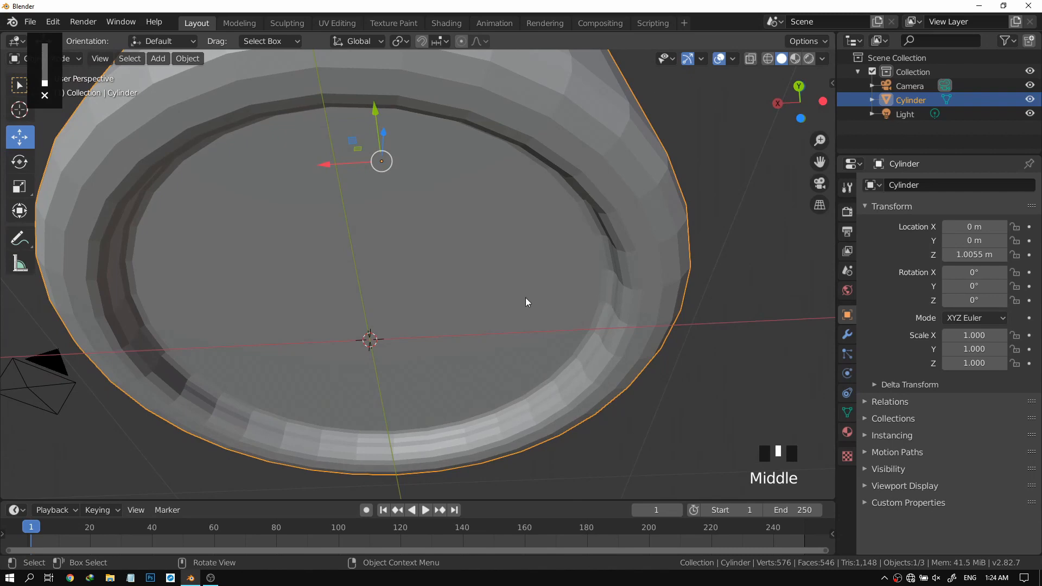
# In Edit Mode, inset the circular floor face of the recess to about half its diameter.
pyautogui.press('Tab')
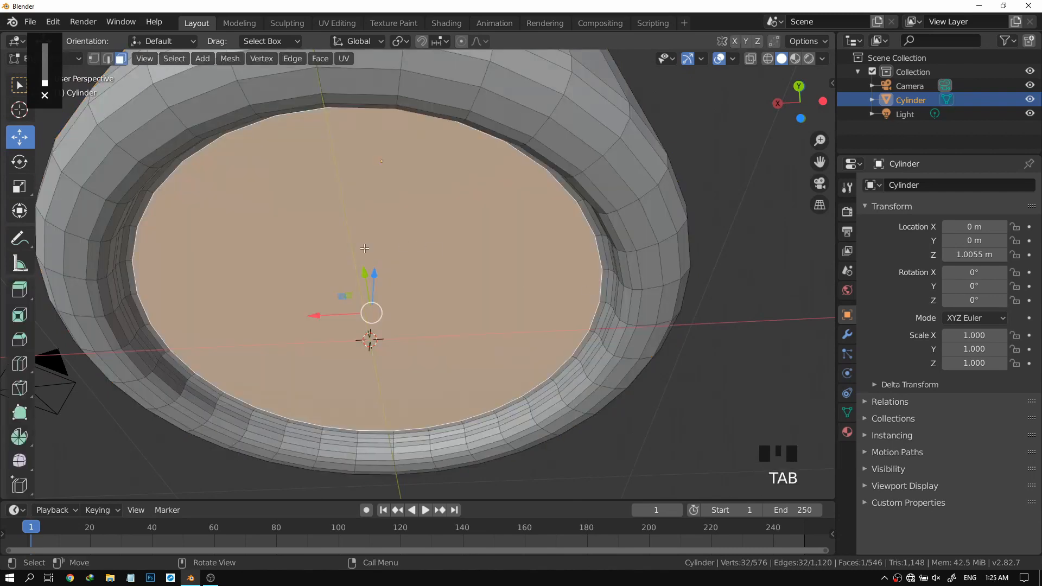
pyautogui.moveTo(514, 247); pyautogui.dragTo(446, 221, button='middle')
pyautogui.scroll(-2, 416, 259)
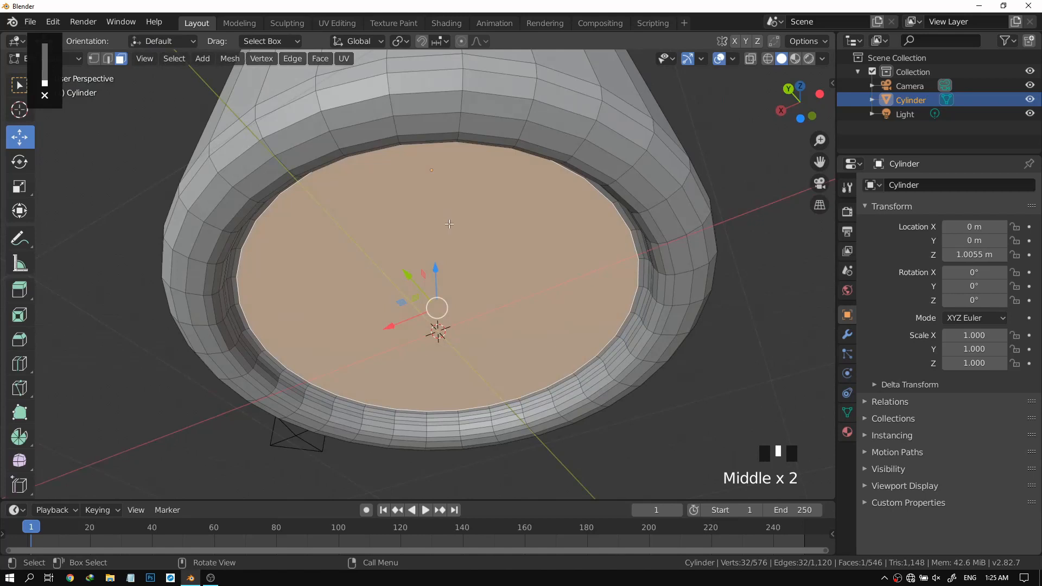
pyautogui.press('i')
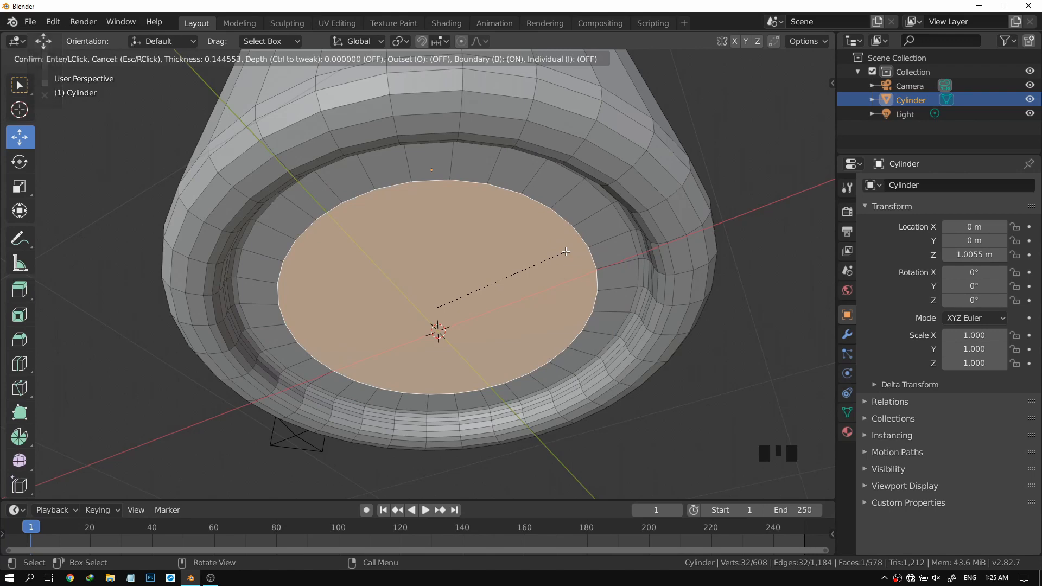
pyautogui.press('Escape')
pyautogui.moveTo(532, 251); pyautogui.dragTo(502, 259, button='middle')
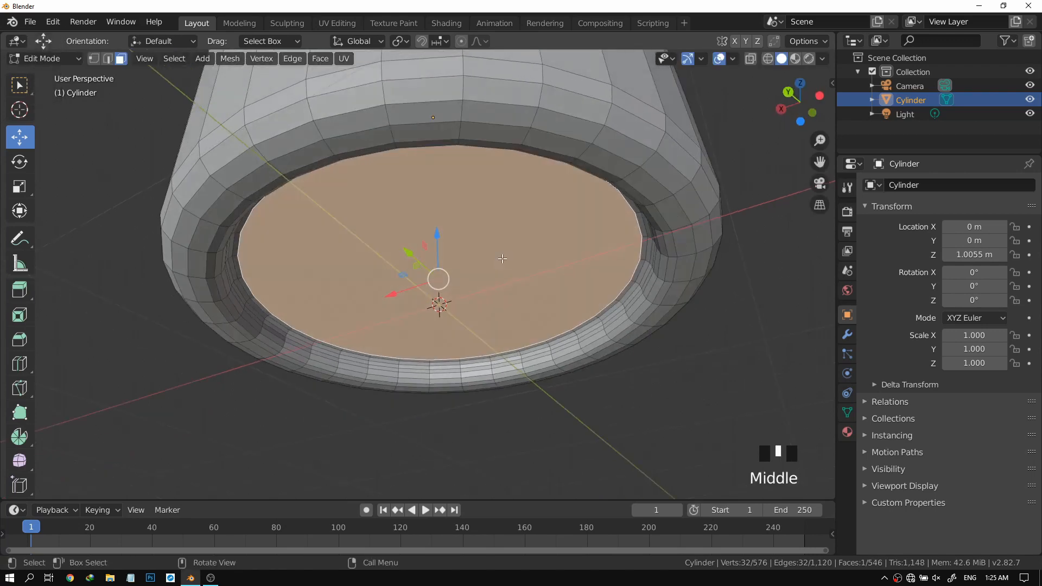
pyautogui.press('XF86AudioLowerVolume')
pyautogui.press('i')
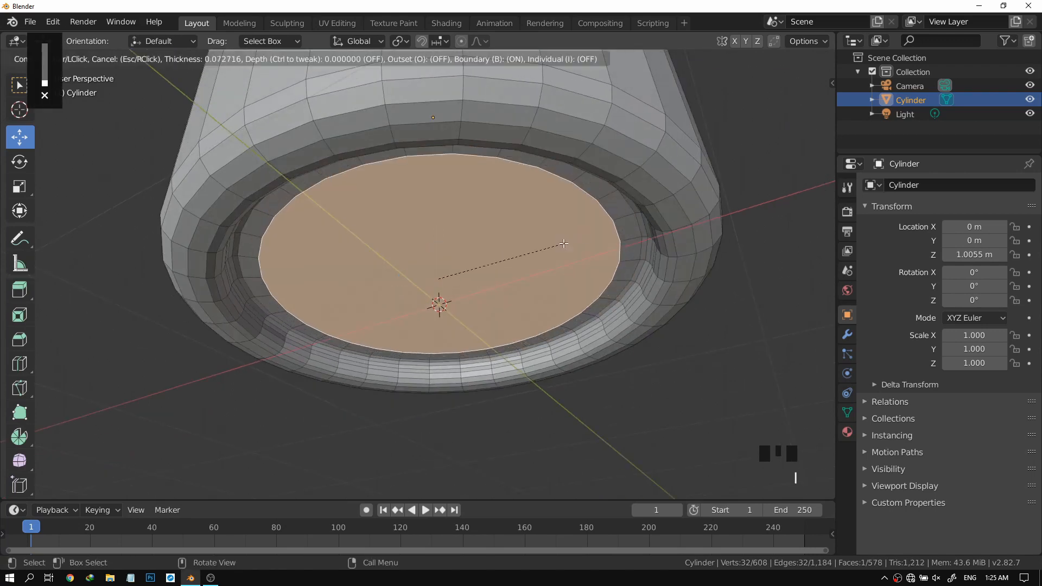
pyautogui.click(499, 253)
pyautogui.rightClick(461, 253)
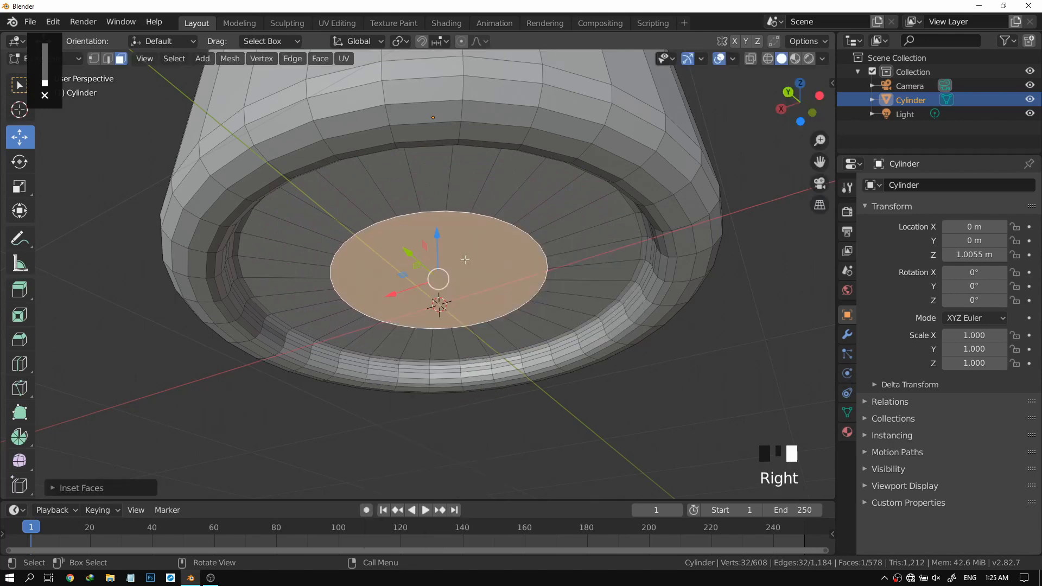
# Reselect the inner circular face of the recess floor and merge its vertices at center.
pyautogui.scroll(2, 472, 258)
pyautogui.moveTo(472, 258); pyautogui.dragTo(460, 194, button='middle')
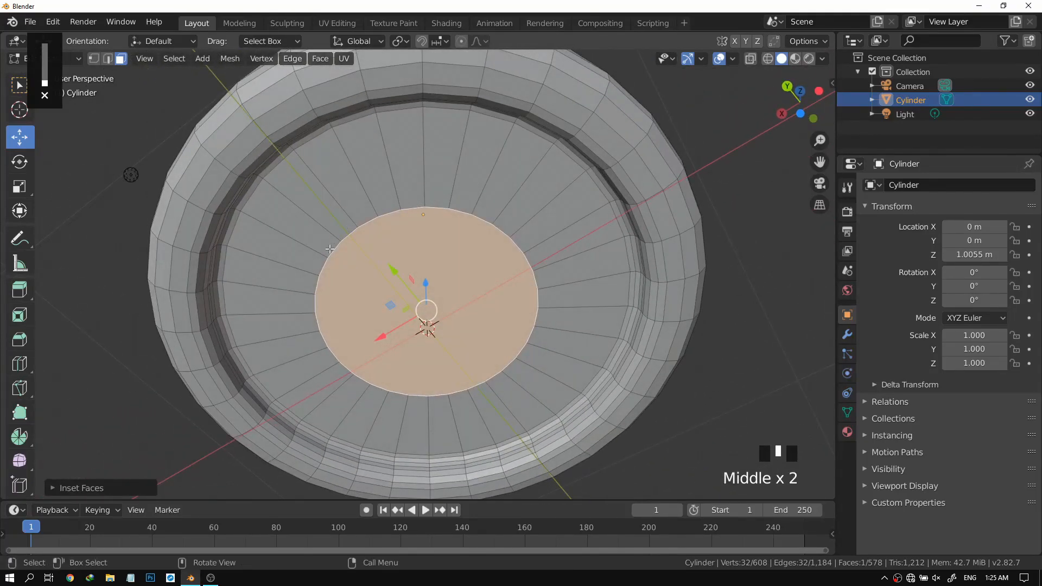
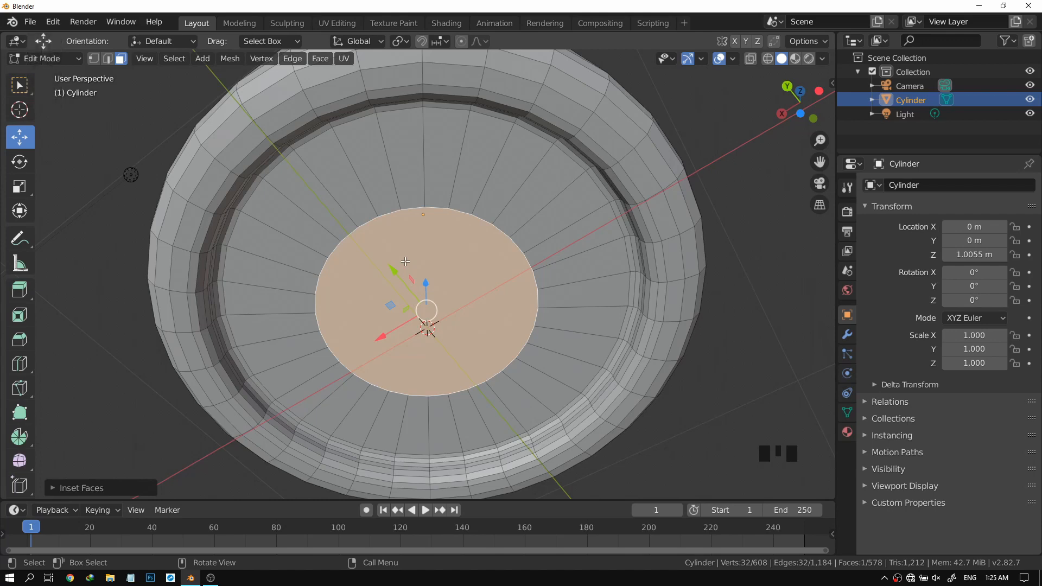
pyautogui.click(63, 300)
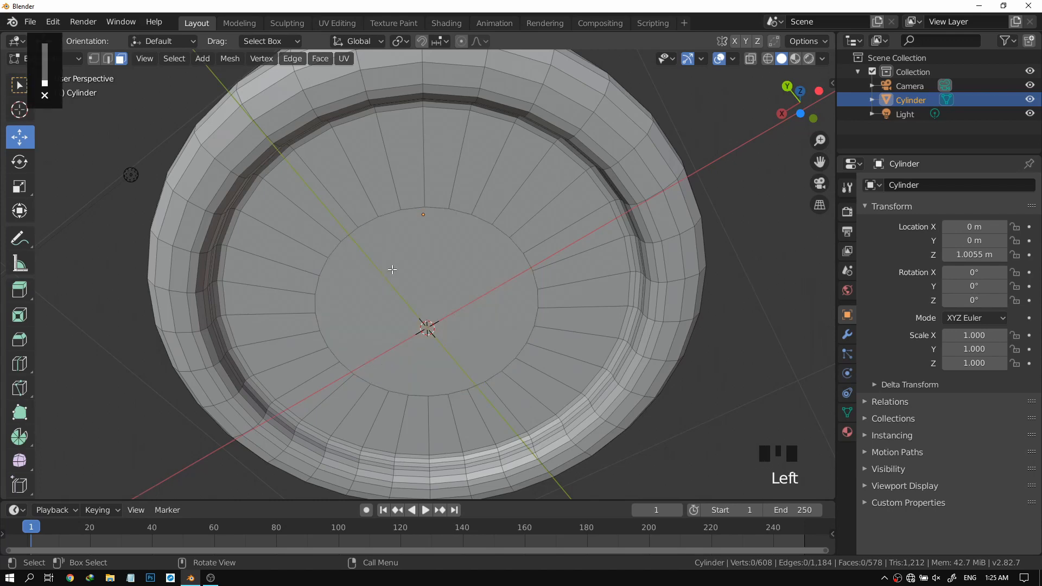
pyautogui.click(467, 232)
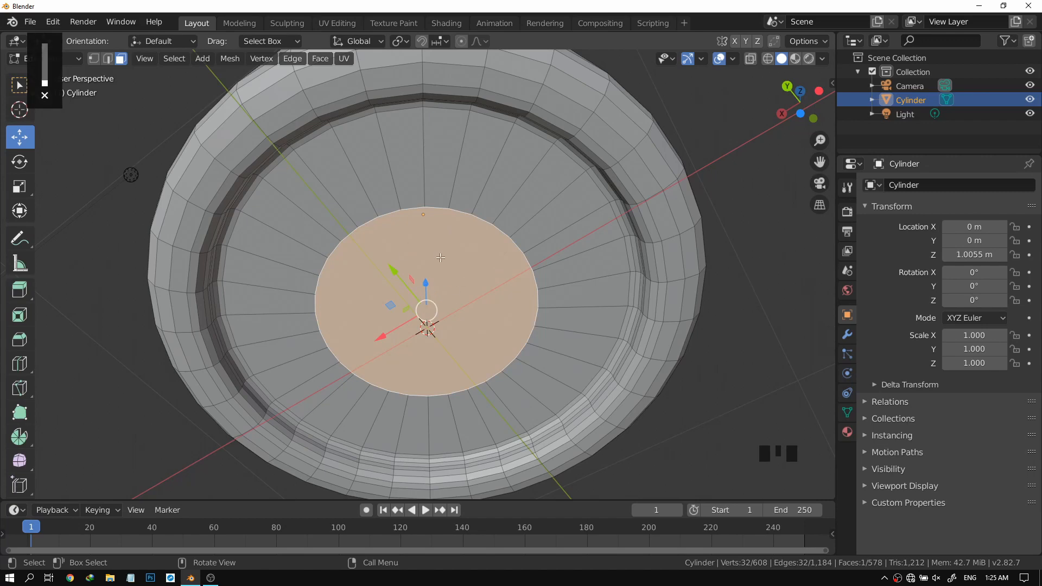
pyautogui.hotkey('alt', 'm')
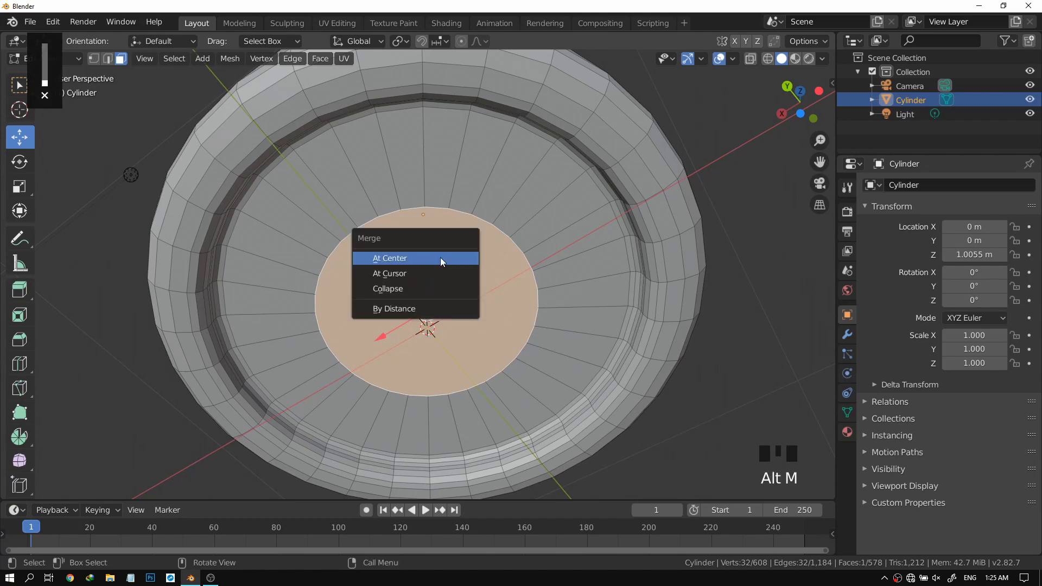
pyautogui.click(399, 259)
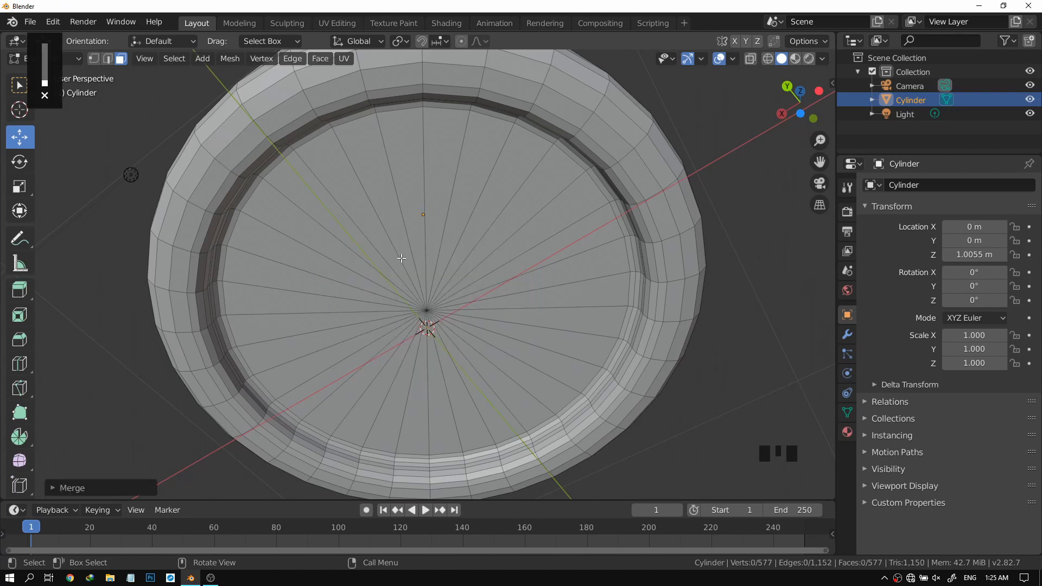
# Select the center vertex of the recess floor in vertex select mode, try moving it vertically, and return to Object Mode.
pyautogui.scroll(-3, 449, 249)
pyautogui.moveTo(448, 250); pyautogui.dragTo(469, 291, button='middle')
pyautogui.scroll(4, 424, 273)
pyautogui.click(94, 58)
pyautogui.click(399, 233)
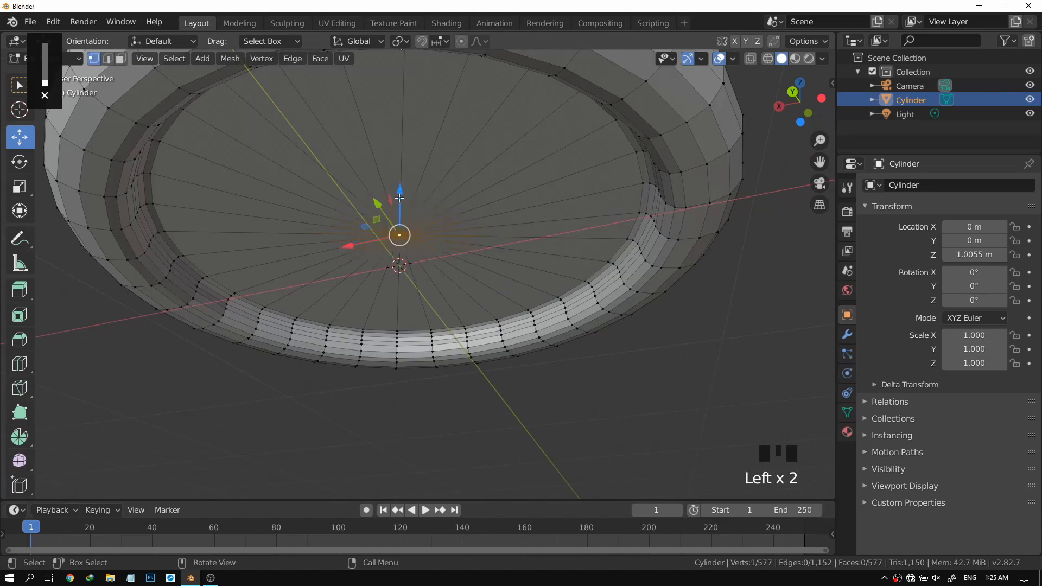
pyautogui.moveTo(399, 198); pyautogui.dragTo(425, 187, button='middle')
pyautogui.moveTo(426, 174)
pyautogui.mouseDown()
pyautogui.moveTo(428, 163)
pyautogui.moveTo(432, 183)
pyautogui.mouseUp()
pyautogui.moveTo(433, 183); pyautogui.dragTo(471, 367, button='middle')
pyautogui.press('Tab')
pyautogui.click(347, 209)
# Add a Subdivision Surface modifier to the cylinder and inspect its smoothed underside.
pyautogui.scroll(-3, 411, 218)
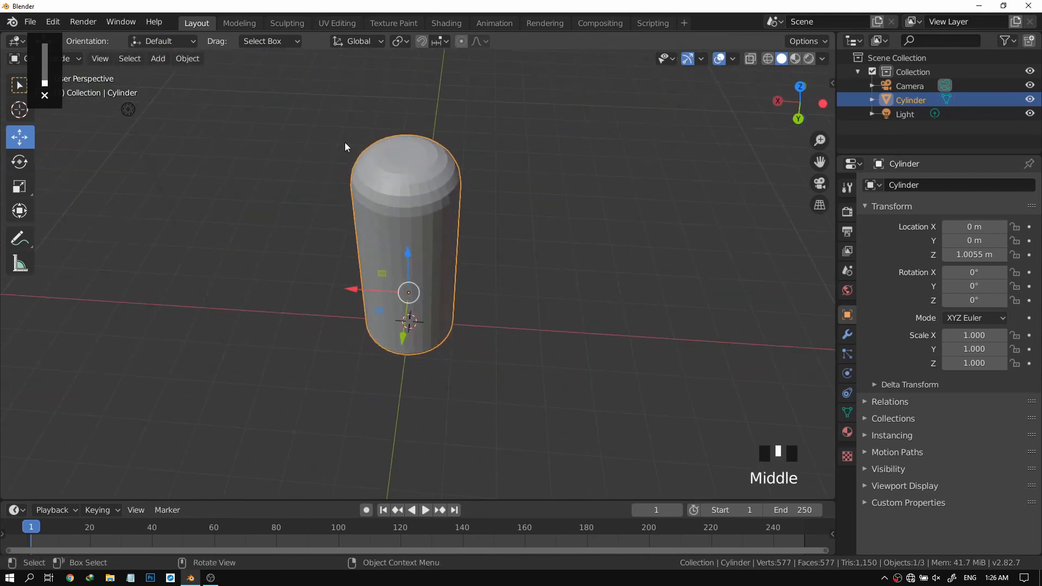
pyautogui.scroll(3, 400, 164)
pyautogui.moveTo(434, 374); pyautogui.dragTo(446, 303, button='middle')
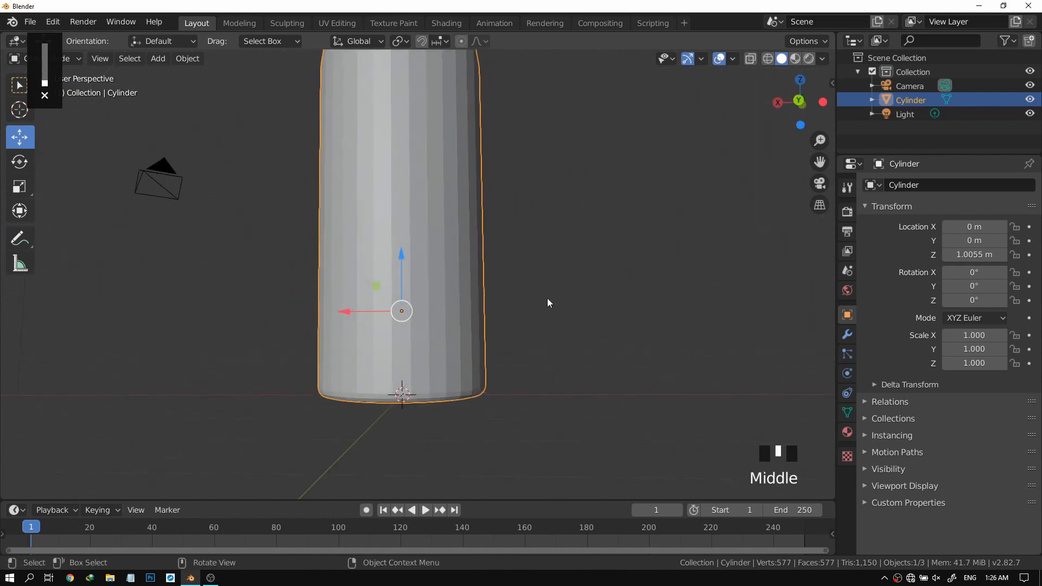
pyautogui.click(847, 333)
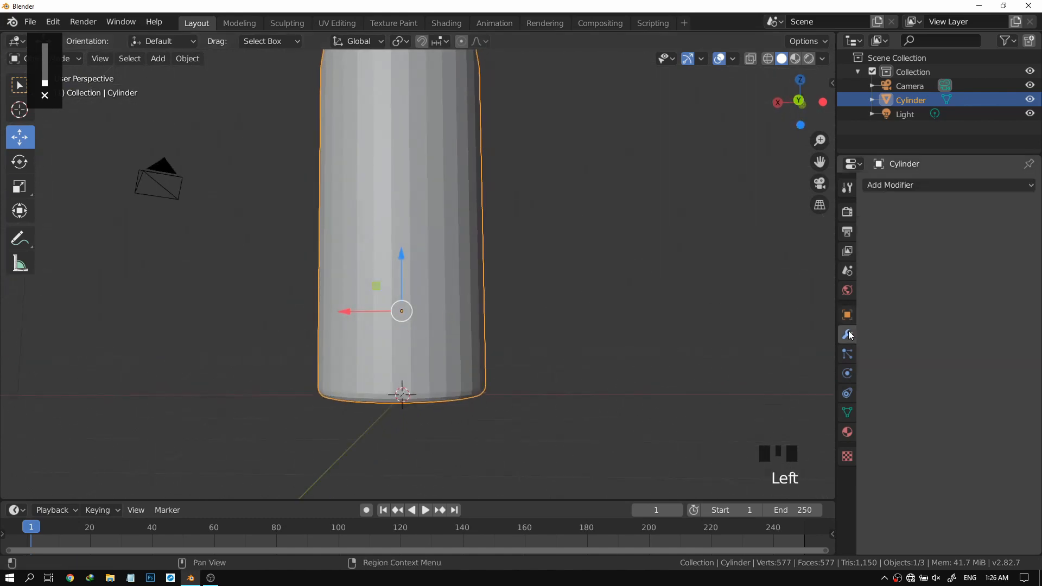
pyautogui.click(890, 188)
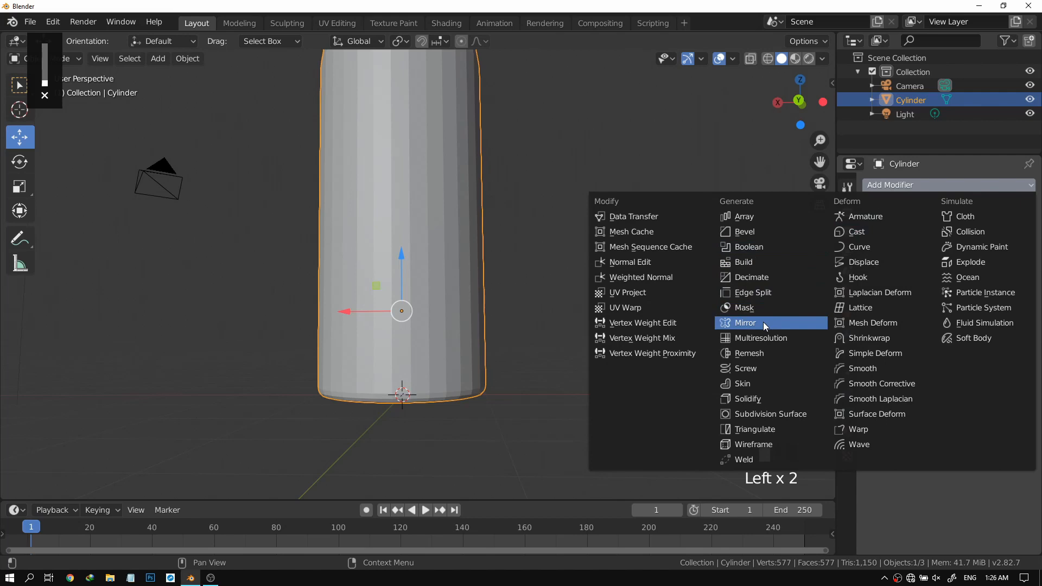
pyautogui.click(765, 415)
pyautogui.scroll(-3, 461, 386)
pyautogui.moveTo(461, 386); pyautogui.dragTo(426, 256, button='middle')
pyautogui.scroll(5, 444, 308)
# Pull the recess floor's center vertex downward along Z in Edit Mode and view the resulting cone in Object Mode.
pyautogui.press('Tab')
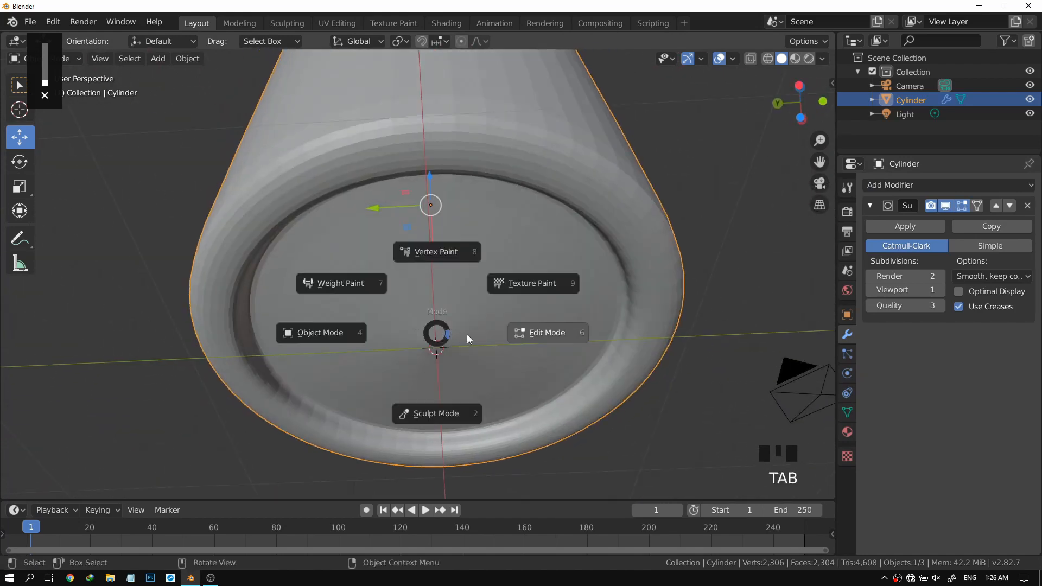
pyautogui.click(436, 348)
pyautogui.moveTo(432, 314); pyautogui.dragTo(432, 319, button='middle')
pyautogui.moveTo(432, 319); pyautogui.dragTo(432, 362)
pyautogui.press('Tab')
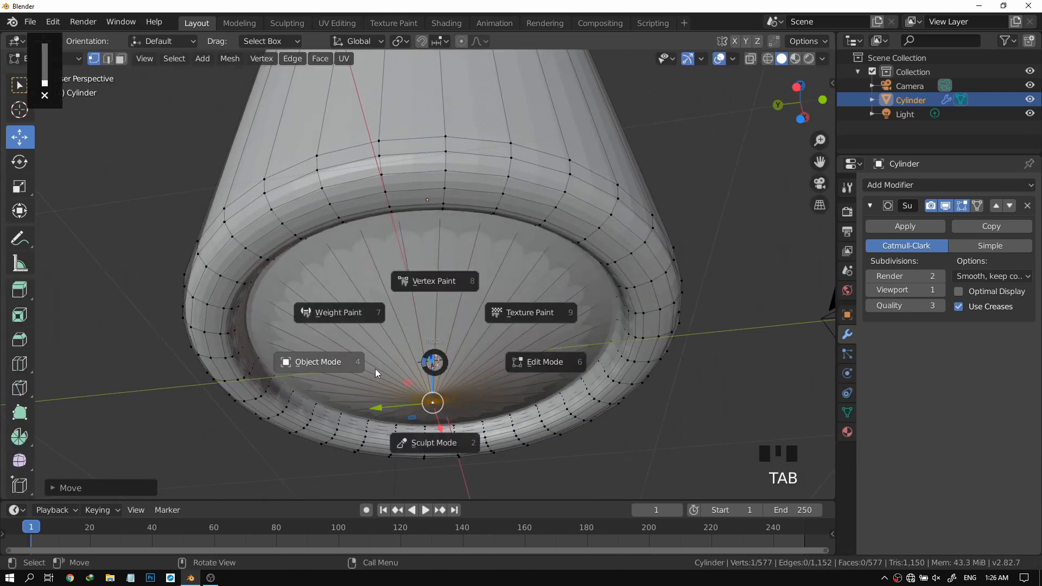
pyautogui.click(375, 371)
pyautogui.moveTo(349, 364); pyautogui.dragTo(425, 346, button='middle')
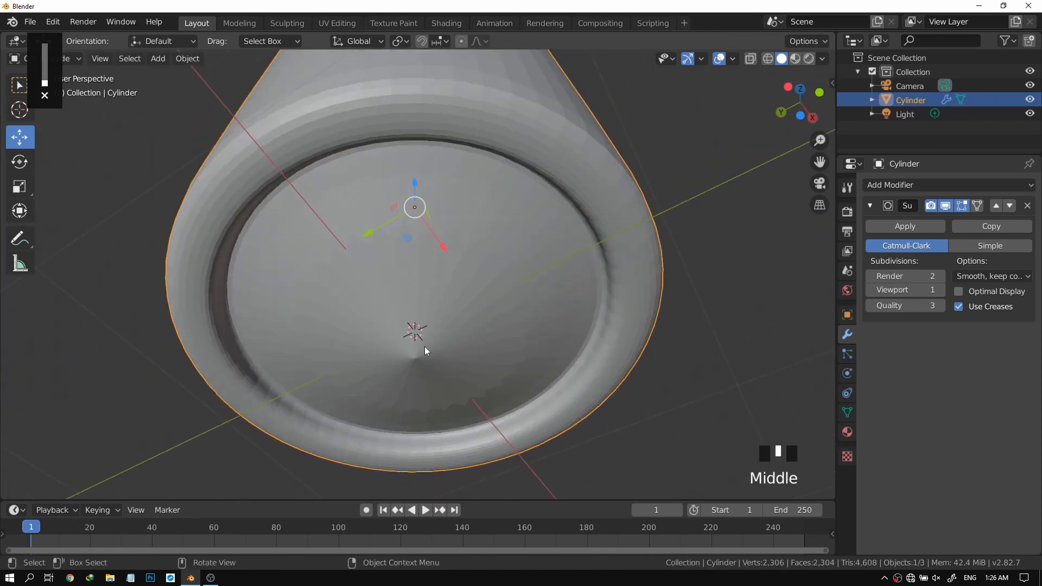
# Delete the center vertex of the recess floor in Edit Mode and select the vertex loop around the open hole.
pyautogui.press('Tab')
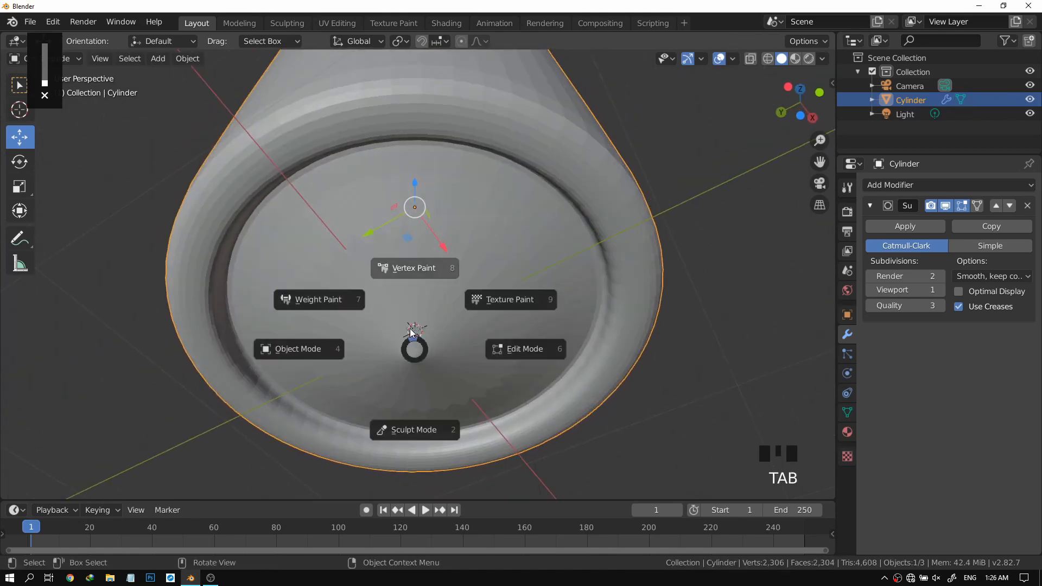
pyautogui.click(551, 348)
pyautogui.press('x')
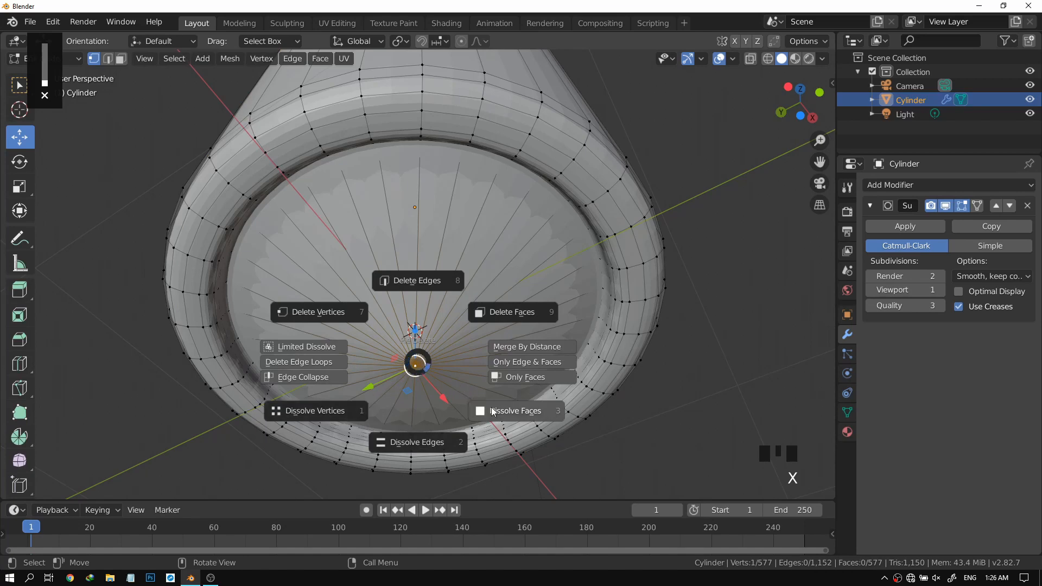
pyautogui.click(329, 316)
pyautogui.moveTo(421, 287); pyautogui.dragTo(497, 259, button='middle')
pyautogui.click(323, 152)
pyautogui.keyDown('shift'); pyautogui.doubleClick(325, 152); pyautogui.keyUp('shift')
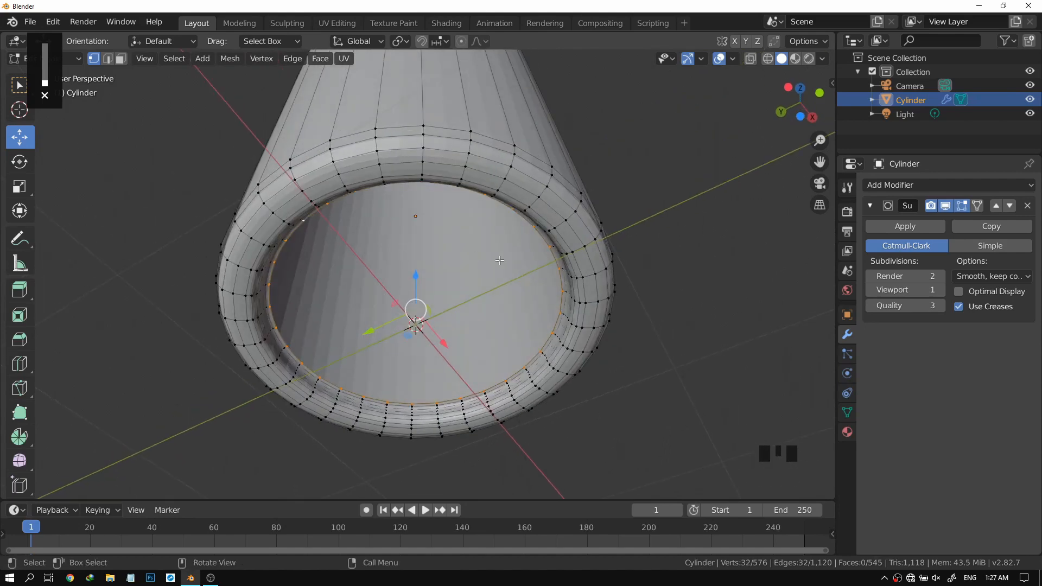
pyautogui.scroll(-5, 499, 260)
pyautogui.scroll(4, 544, 295)
# Undo the loop selection and the vertex deletion, and delete the recess floor's center vertex again.
pyautogui.hotkey('ctrl', 'z')
pyautogui.hotkey('ctrl', 'z')
pyautogui.moveTo(417, 332); pyautogui.dragTo(402, 299, button='middle')
pyautogui.press('x')
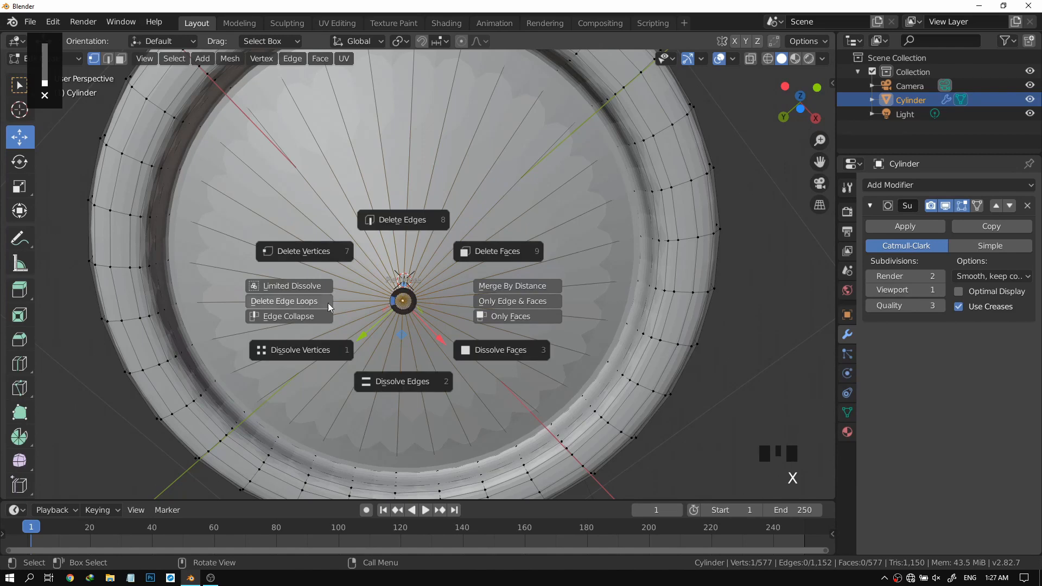
pyautogui.click(324, 250)
# Select the vertex loop around the open hole in the cylinder's bottom, and reduce the selection to one rim vertex.
pyautogui.scroll(-2, 360, 248)
pyautogui.moveTo(360, 248); pyautogui.dragTo(530, 435, button='middle')
pyautogui.keyDown('shift'); pyautogui.doubleClick(290, 181); pyautogui.keyUp('shift')
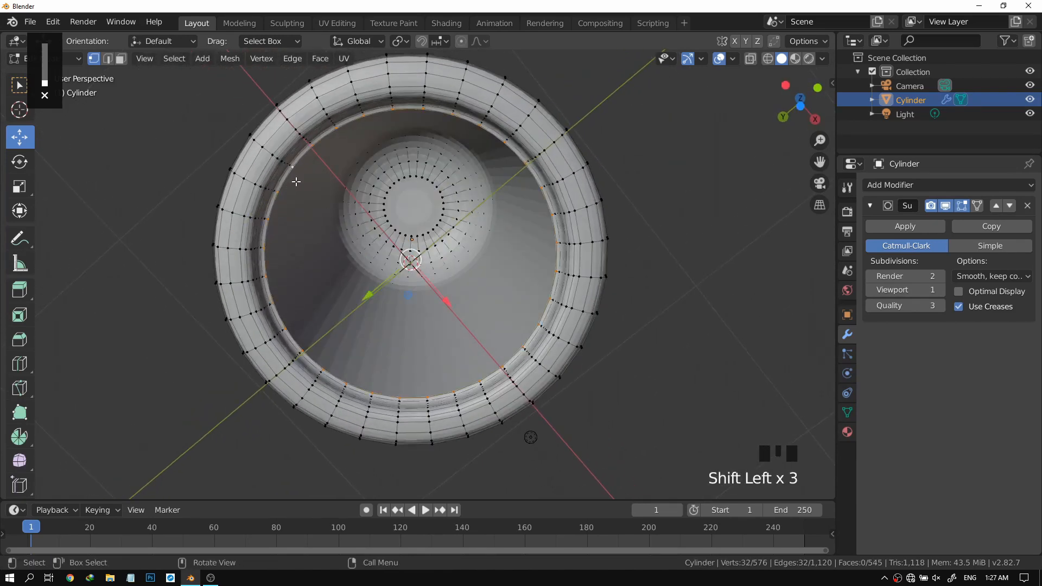
pyautogui.scroll(3, 296, 182)
pyautogui.keyDown('shift'); pyautogui.moveTo(242, 290); pyautogui.dragTo(342, 326, button='middle'); pyautogui.keyUp('shift')
pyautogui.click(307, 282)
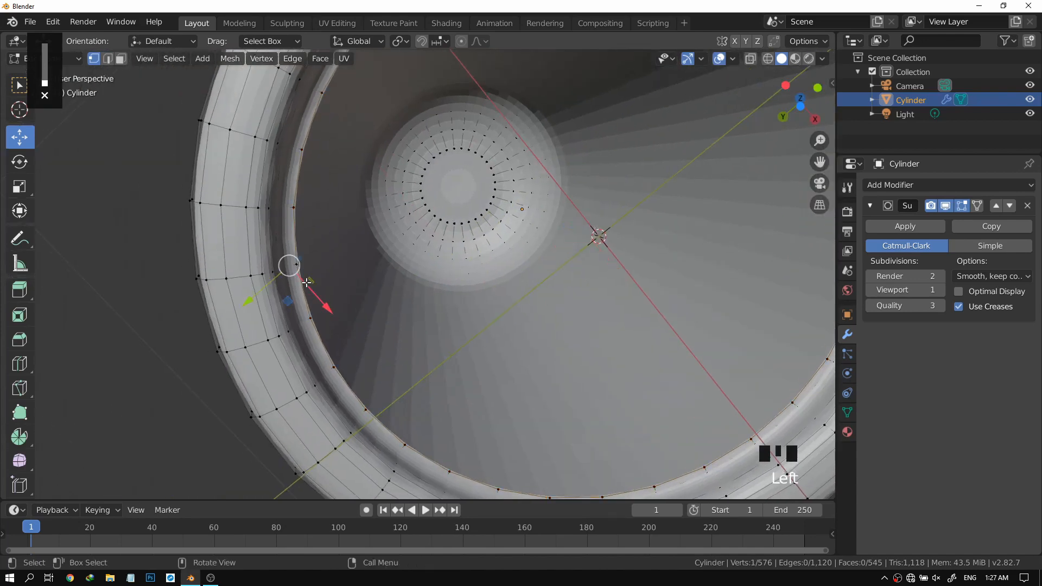
# Select the edge loop around the open hole in the cylinder's bottom and fill it with a single face.
pyautogui.doubleClick(322, 342)
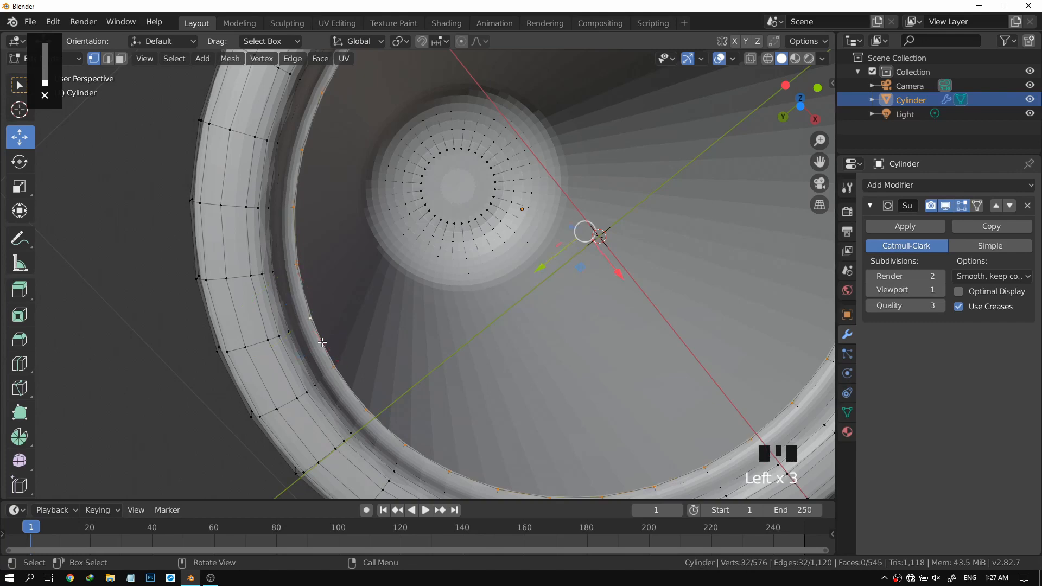
pyautogui.scroll(-3, 495, 251)
pyautogui.moveTo(495, 251); pyautogui.dragTo(437, 232, button='middle')
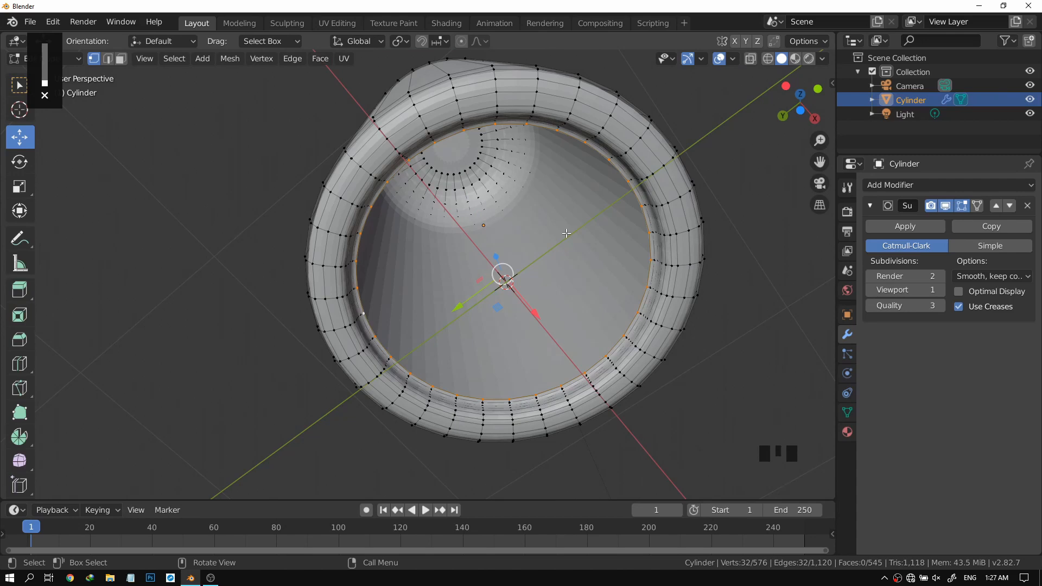
pyautogui.press('f')
pyautogui.scroll(2, 558, 241)
pyautogui.moveTo(551, 261); pyautogui.dragTo(516, 269, button='middle')
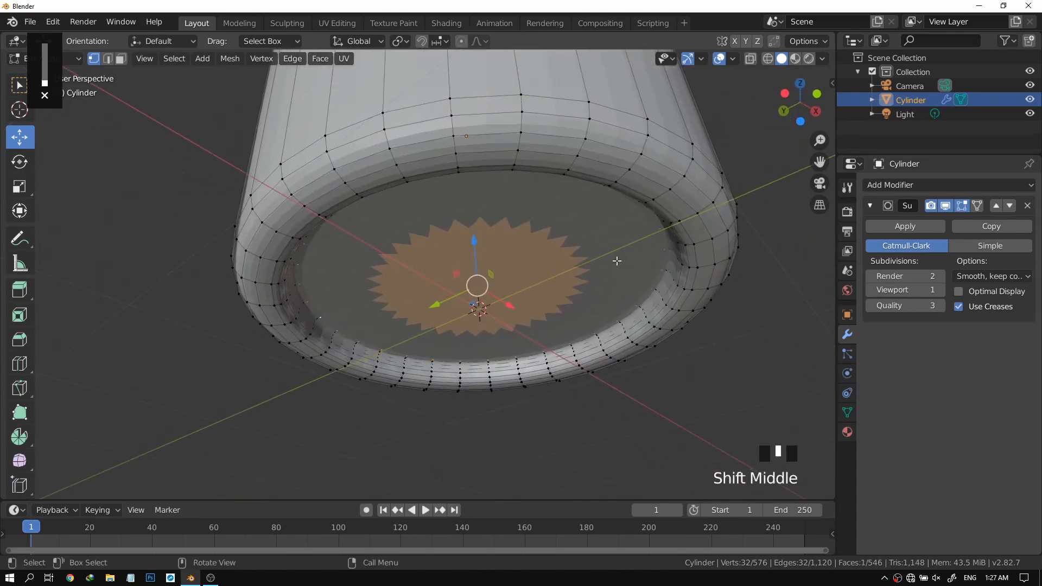
# Switch to edge select mode and inset the filled bottom face to a smaller concentric circle.
pyautogui.click(108, 61)
pyautogui.moveTo(461, 238); pyautogui.dragTo(465, 265, button='middle')
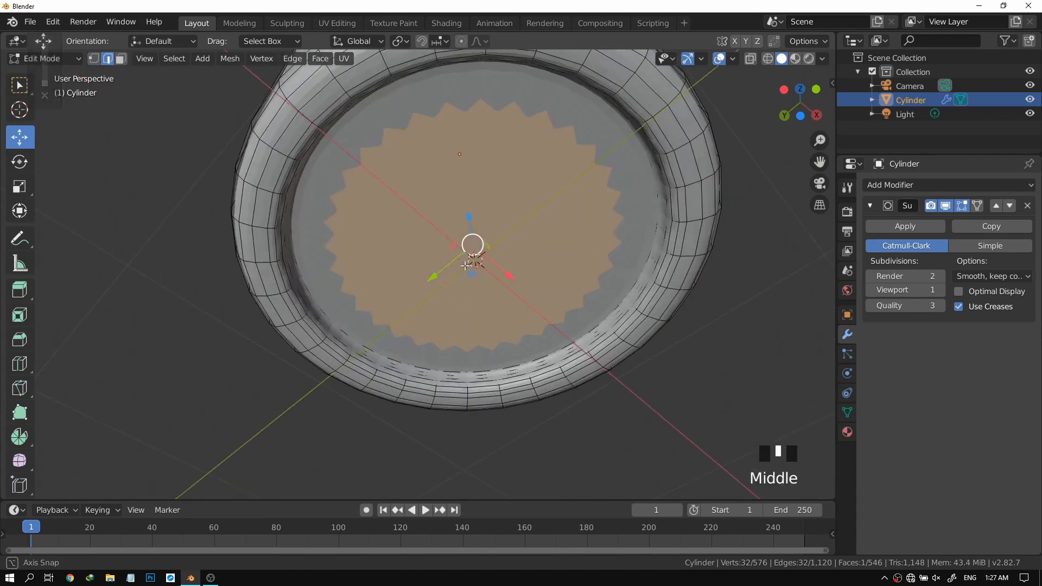
pyautogui.press('i')
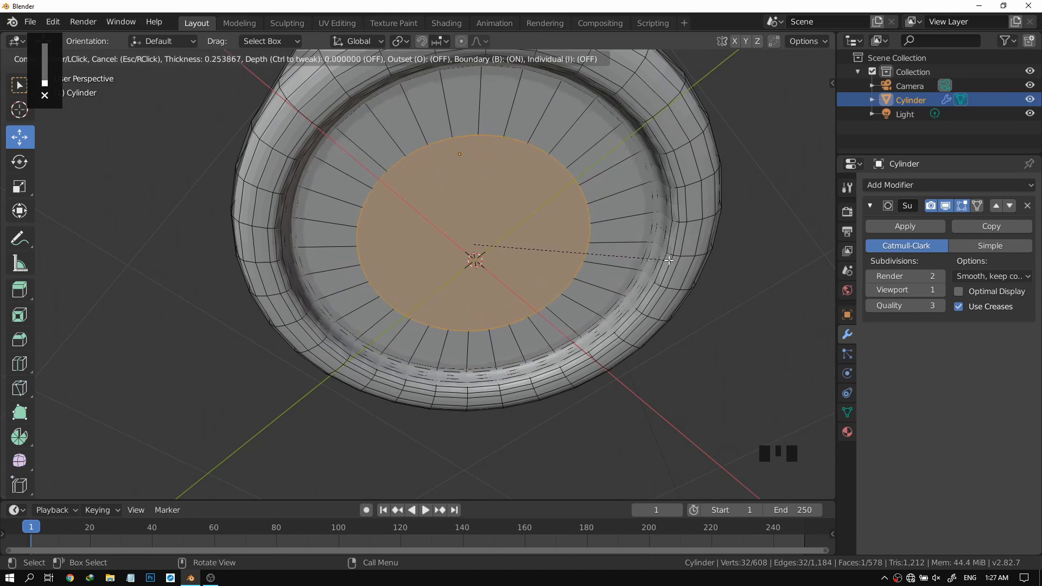
pyautogui.click(565, 256)
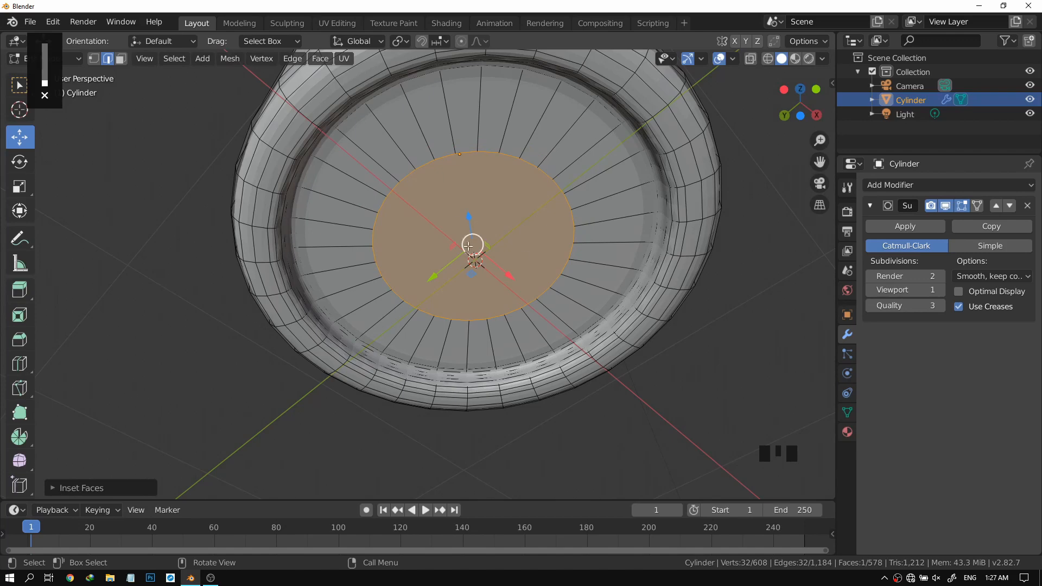
# Move the inset bottom face slightly down along Z and check the underside in Object Mode.
pyautogui.moveTo(505, 236); pyautogui.dragTo(468, 244, button='middle')
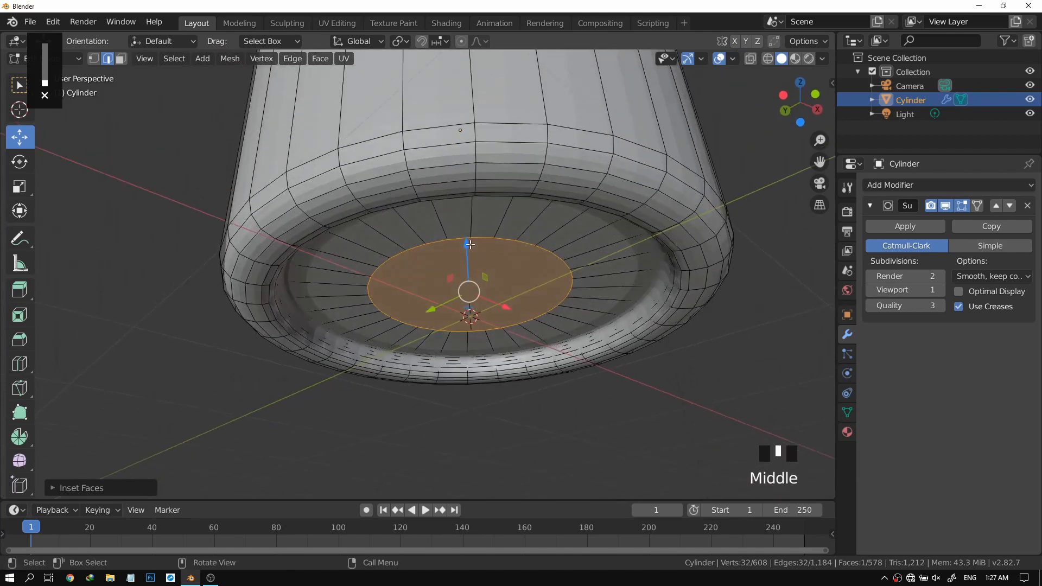
pyautogui.click(466, 245)
pyautogui.moveTo(465, 245); pyautogui.dragTo(473, 250)
pyautogui.press('Tab')
pyautogui.click(393, 258)
pyautogui.scroll(-2, 429, 256)
pyautogui.moveTo(429, 256); pyautogui.dragTo(407, 256, button='middle')
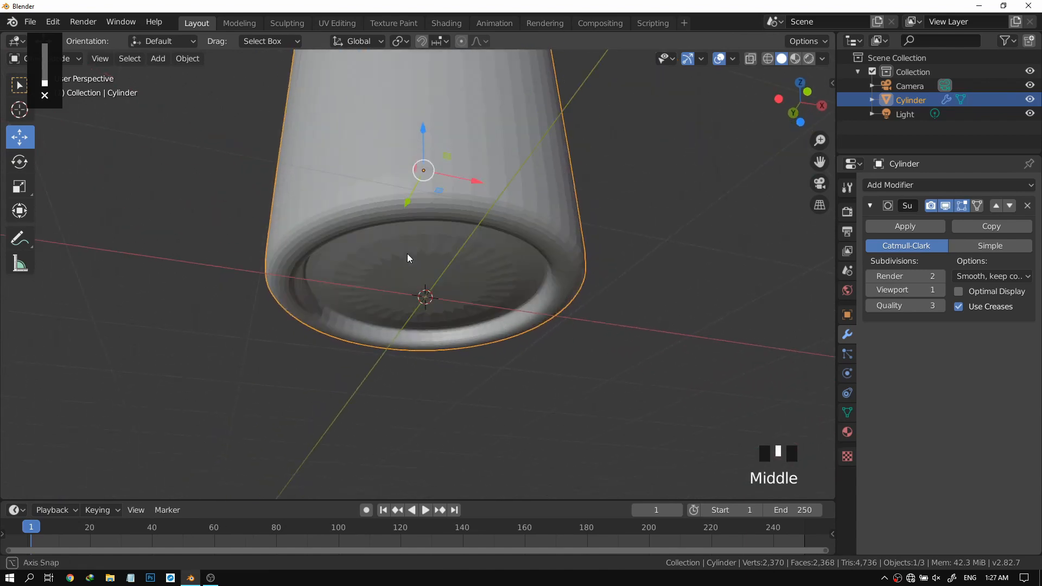
# Apply Shade Smooth to the whole cylinder in Object Mode.
pyautogui.rightClick(443, 219)
pyautogui.click(443, 219)
pyautogui.scroll(-4, 483, 197)
pyautogui.moveTo(483, 196); pyautogui.dragTo(457, 249, button='middle')
pyautogui.scroll(5, 437, 228)
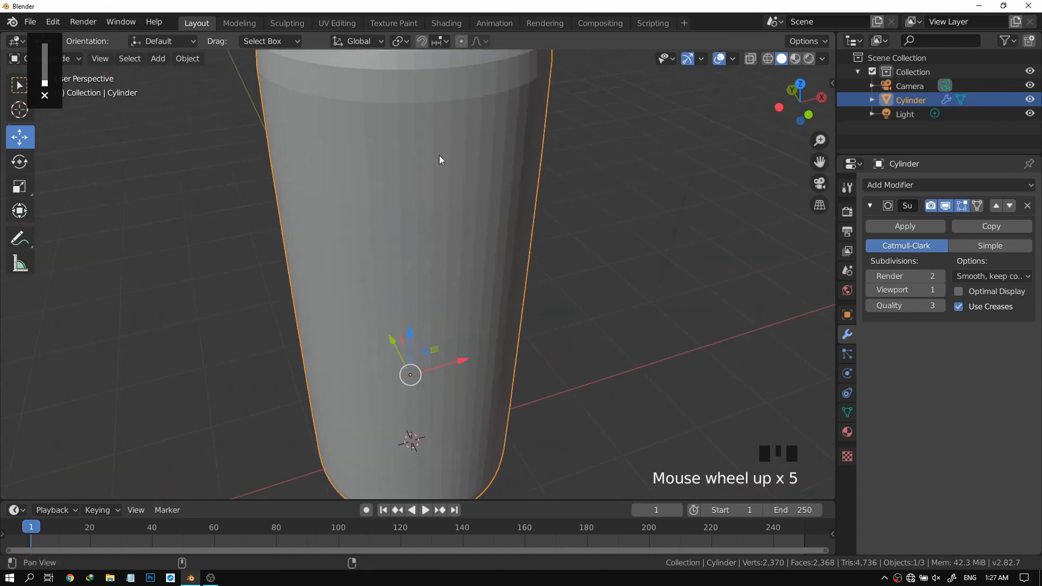
pyautogui.keyDown('shift'); pyautogui.moveTo(438, 155); pyautogui.dragTo(414, 199, button='middle'); pyautogui.keyUp('shift')
pyautogui.scroll(-2, 465, 266)
pyautogui.moveTo(464, 266); pyautogui.dragTo(400, 236, button='middle')
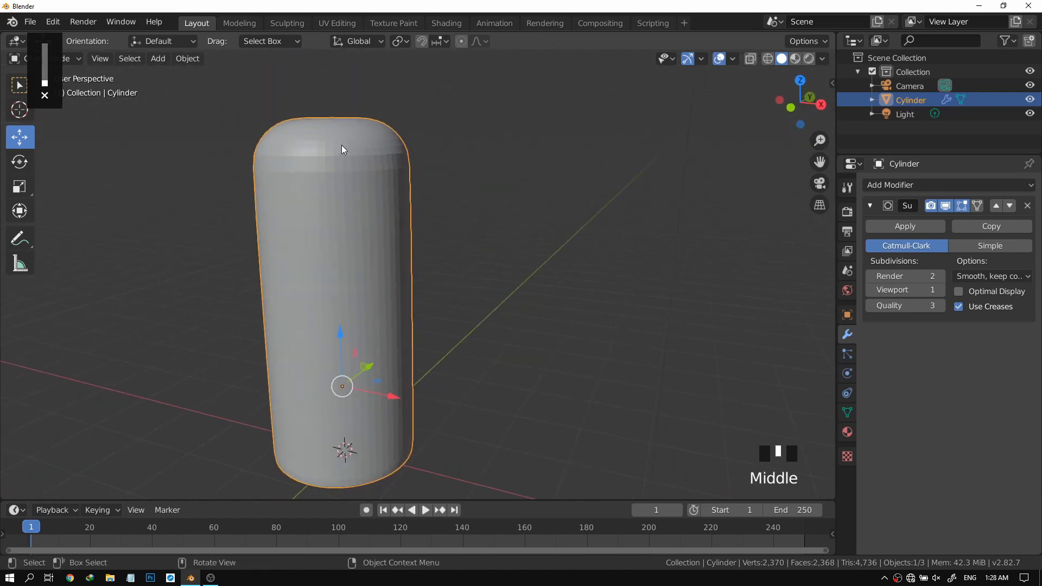
pyautogui.moveTo(343, 270); pyautogui.dragTo(360, 304, button='middle')
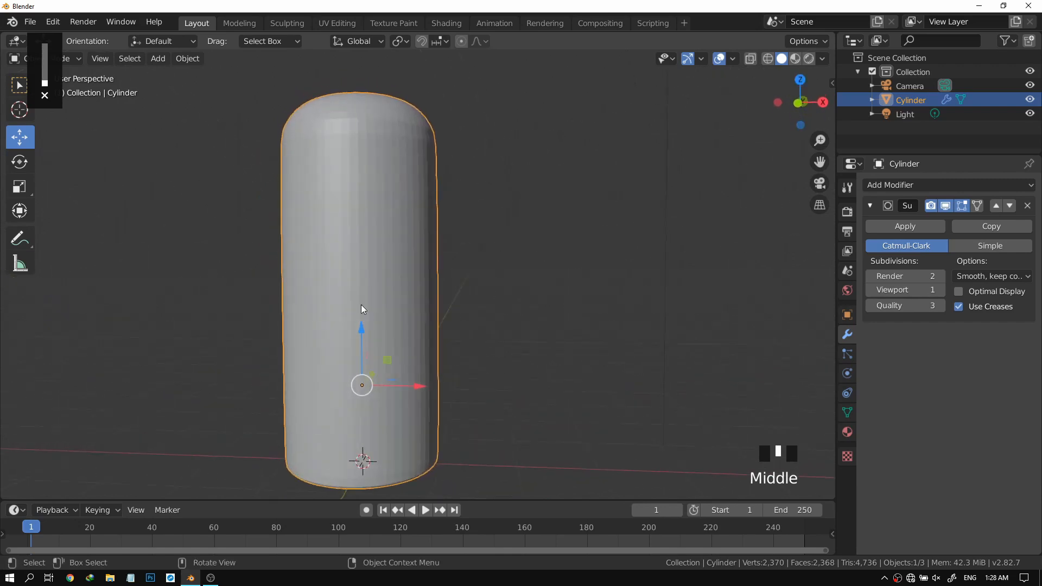
pyautogui.rightClick(369, 248)
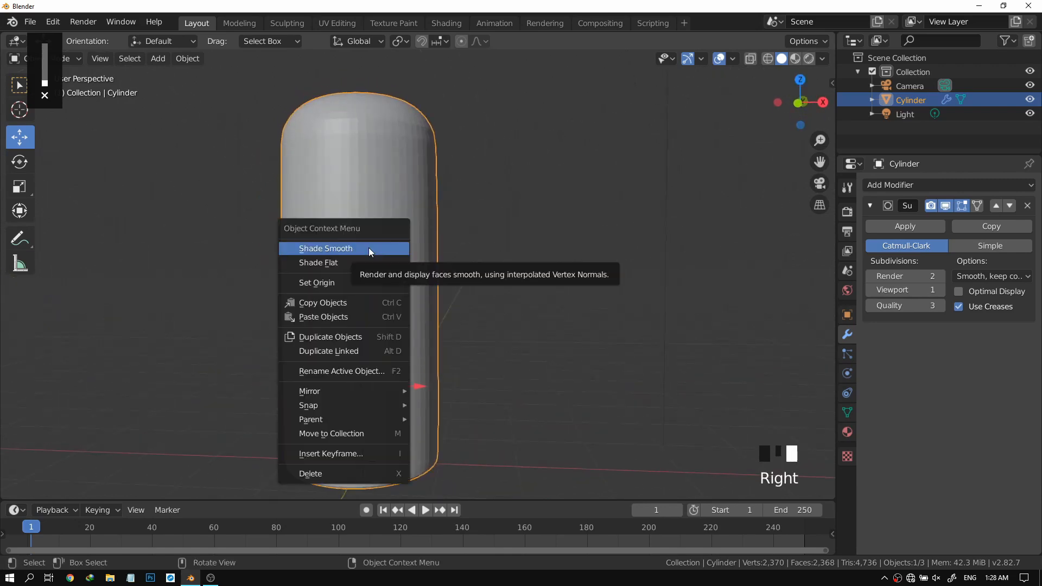
pyautogui.click(369, 247)
# Lower the inset bottom face further along Z in Edit Mode and check the smooth-shaded underside in Object Mode.
pyautogui.moveTo(368, 248); pyautogui.dragTo(406, 237, button='middle')
pyautogui.scroll(3, 420, 171)
pyautogui.press('Tab')
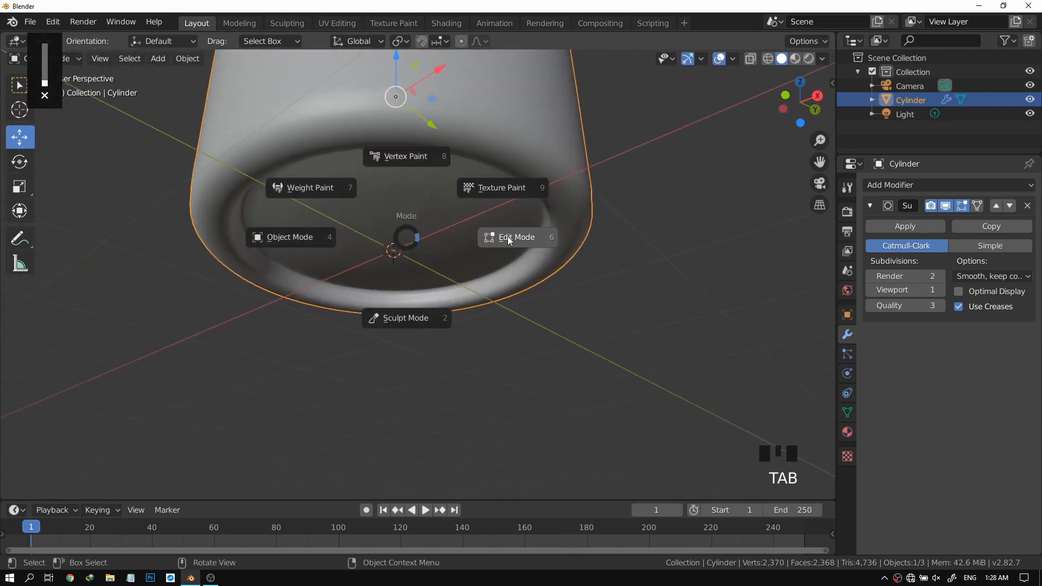
pyautogui.click(502, 236)
pyautogui.moveTo(394, 192); pyautogui.dragTo(392, 205)
pyautogui.press('Tab')
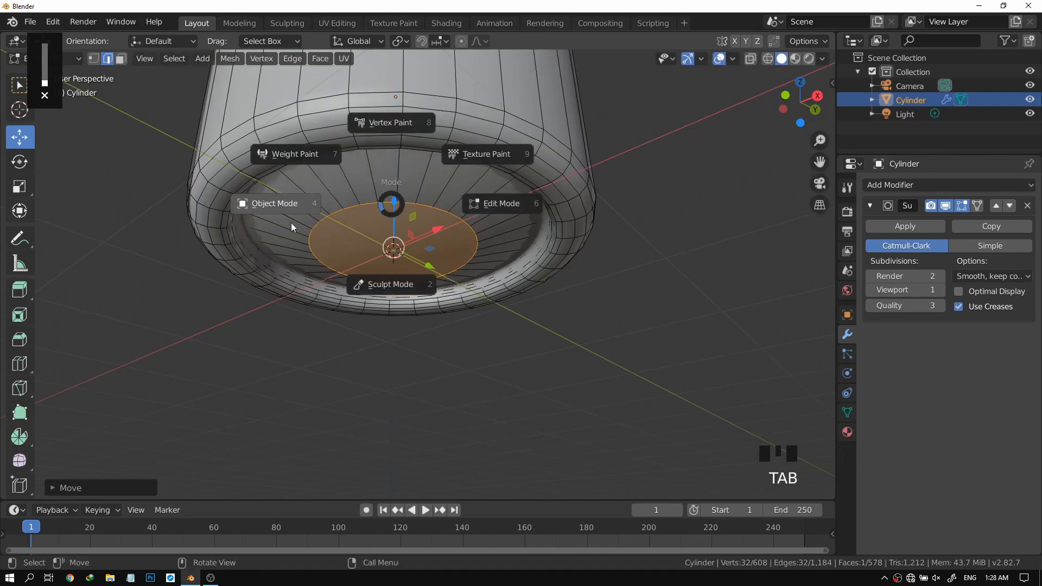
pyautogui.click(294, 225)
pyautogui.moveTo(370, 207); pyautogui.dragTo(415, 208, button='middle')
# Return the cylinder to Edit Mode with the inset bottom face selected.
pyautogui.press('Tab')
pyautogui.click(476, 201)
pyautogui.hotkey('ctrl', 'z')
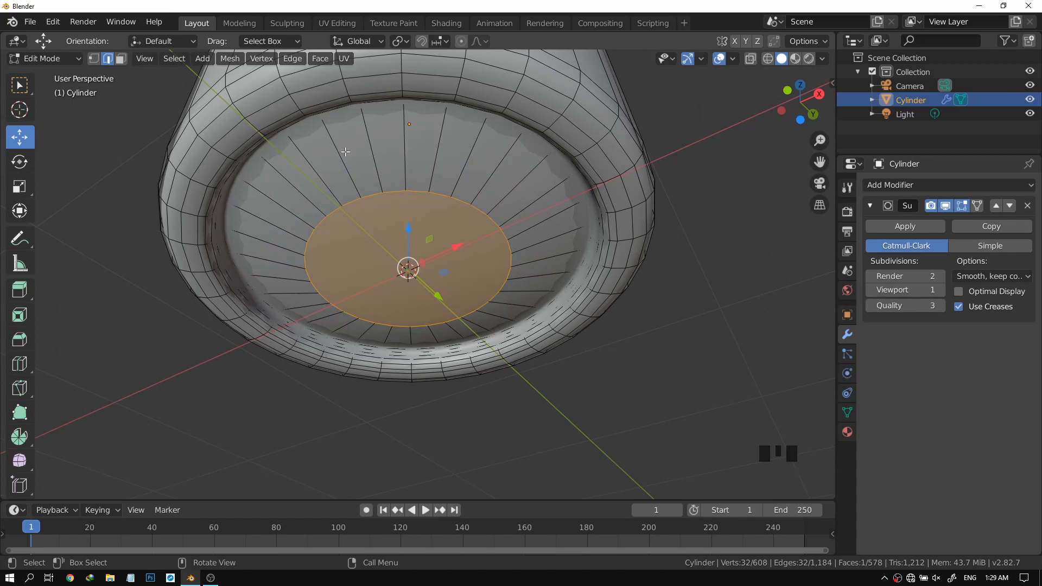
pyautogui.press('XF86AudioLowerVolume')
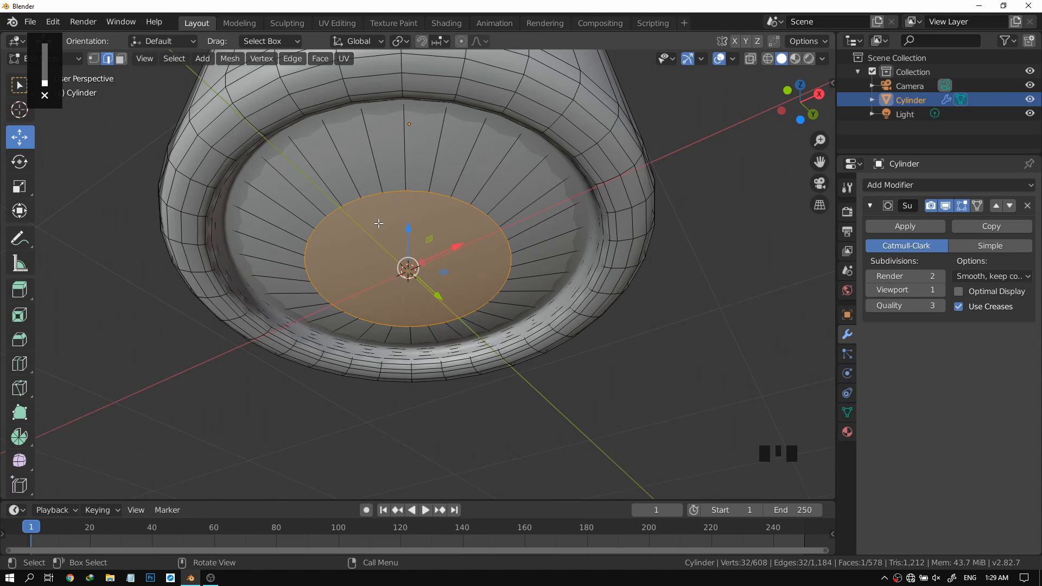
# Try a loop cut around the ring between the inset bottom face and the rim, and undo it.
pyautogui.press('ctrl')
pyautogui.hotkey('ctrl', 'r')
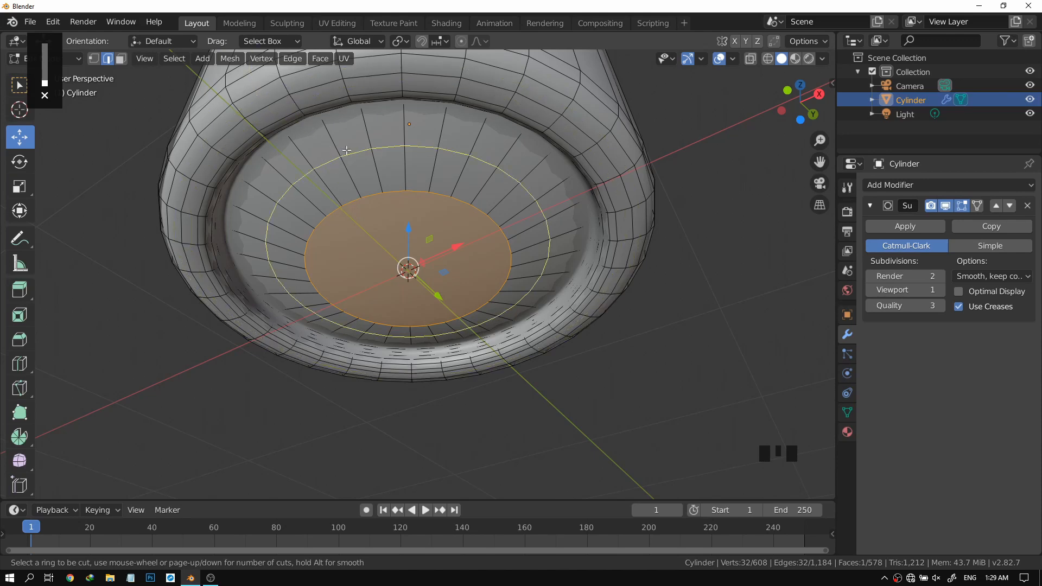
pyautogui.click(322, 164)
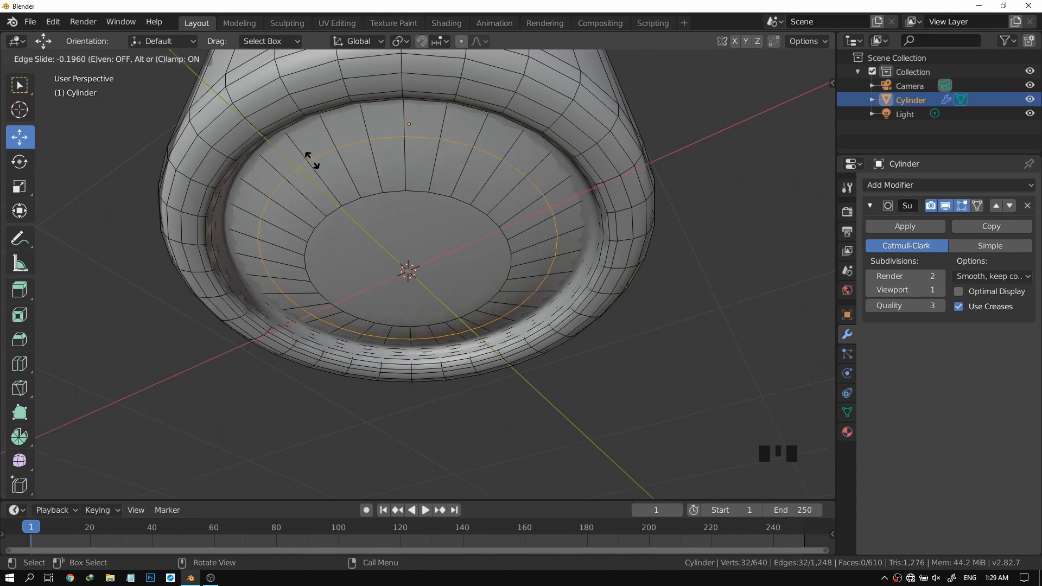
pyautogui.click(340, 188)
pyautogui.hotkey('ctrl', 'z')
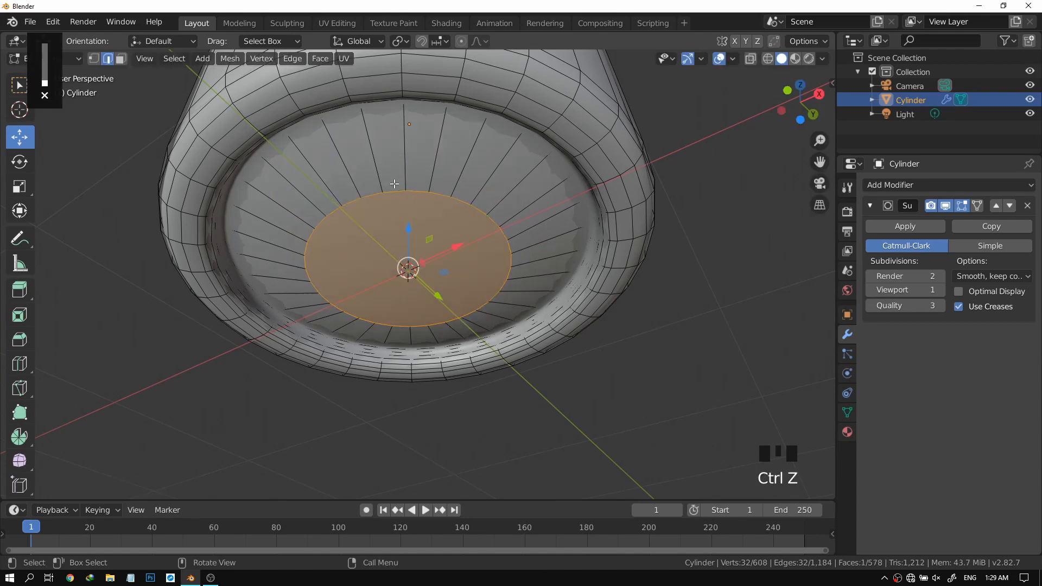
# Add one loop cut midway around the ring of faces between the inset bottom face and the rim.
pyautogui.hotkey('ctrl', 'r')
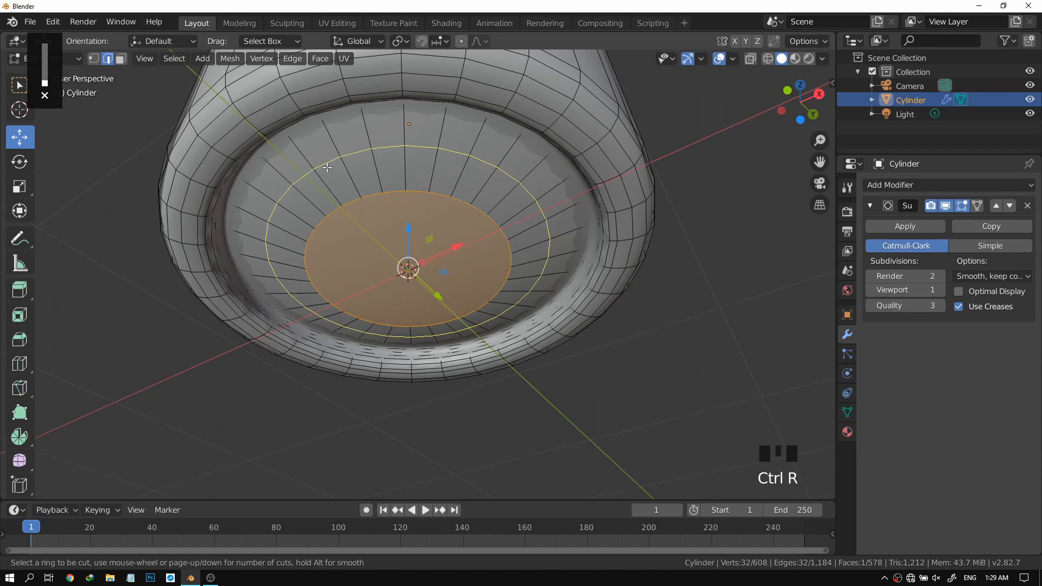
pyautogui.click(327, 168)
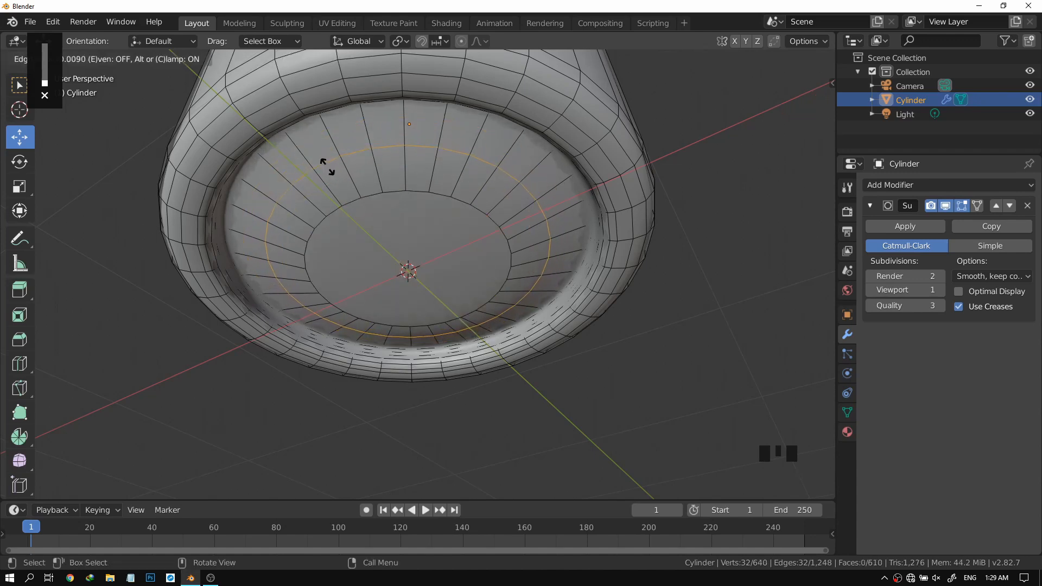
pyautogui.click(361, 184)
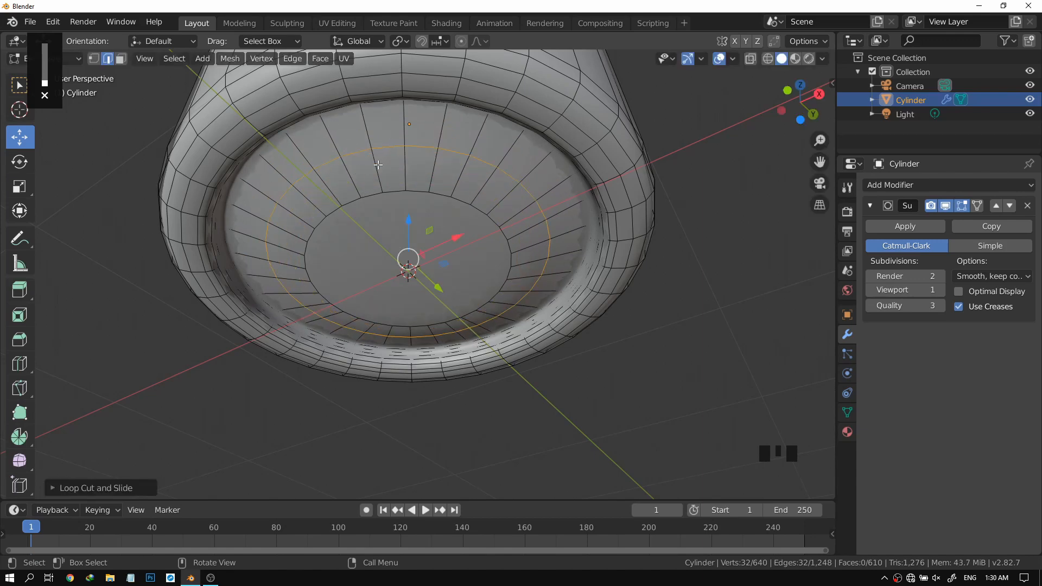
# Select the edge loop bordering the central bottom face and inset that face by about 0.26.
pyautogui.scroll(1, 386, 161)
pyautogui.moveTo(386, 161); pyautogui.dragTo(457, 245, button='middle')
pyautogui.click(453, 204)
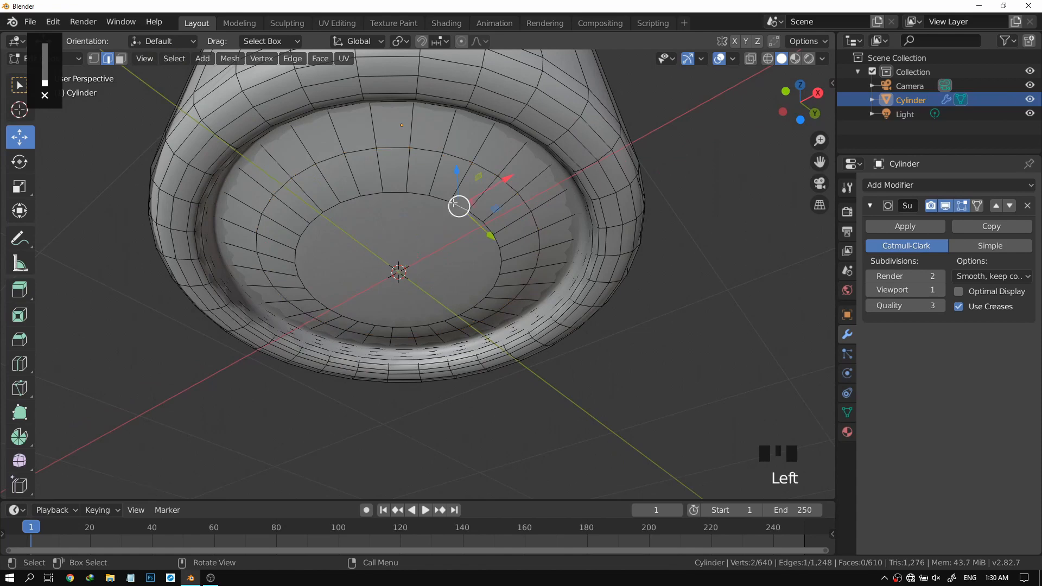
pyautogui.keyDown('shift'); pyautogui.doubleClick(414, 196); pyautogui.keyUp('shift')
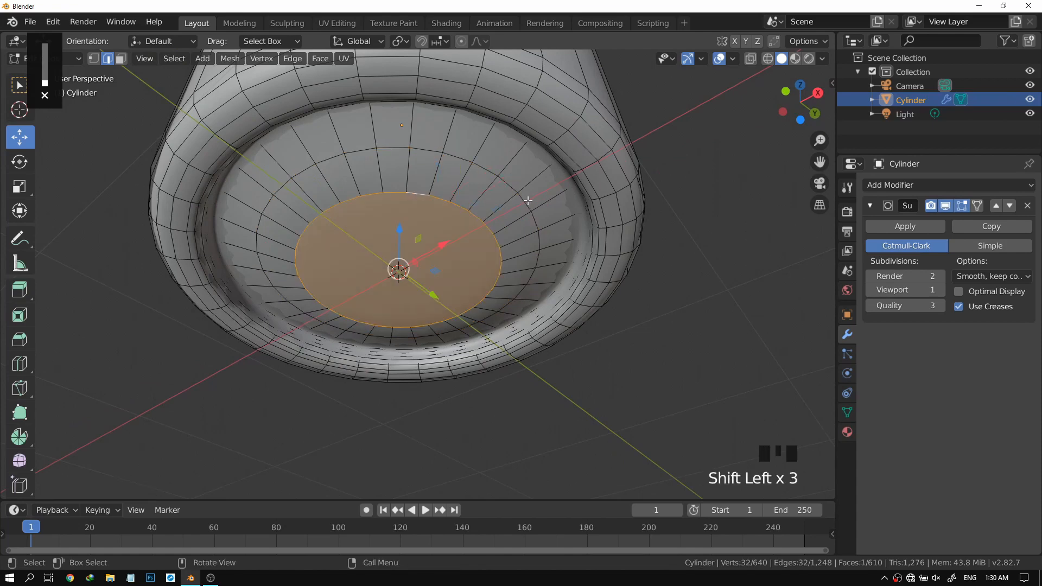
pyautogui.press('i')
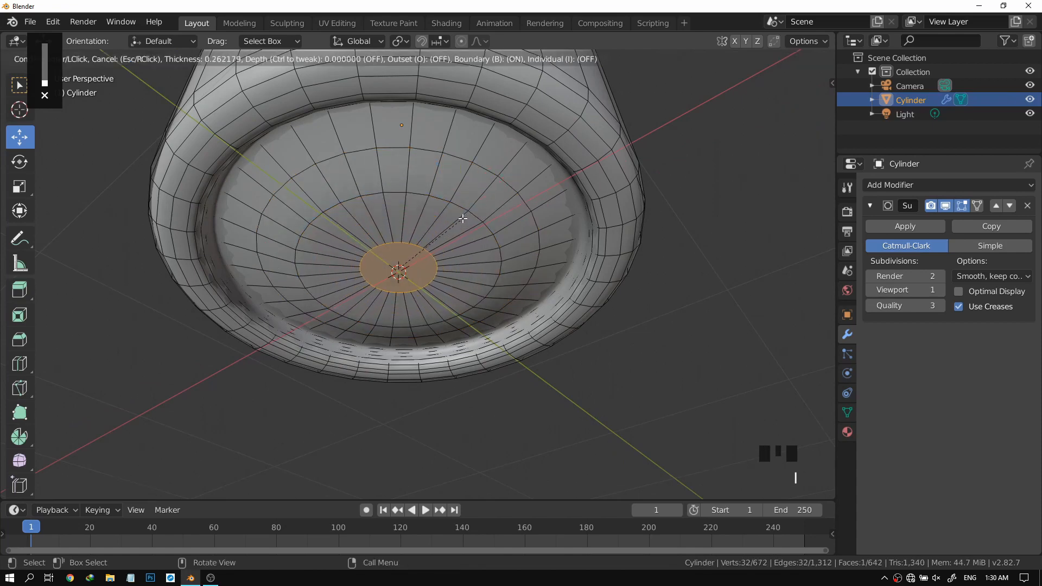
pyautogui.click(460, 219)
# Move the innermost bottom face slightly down along Z and check the recess in Object Mode.
pyautogui.moveTo(494, 217); pyautogui.dragTo(372, 291, button='middle')
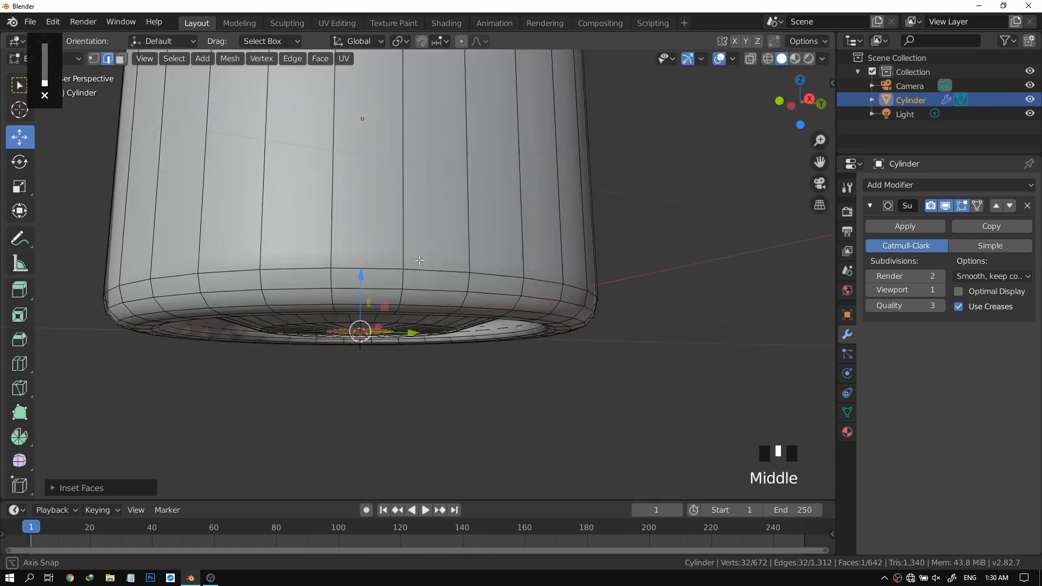
pyautogui.moveTo(356, 283); pyautogui.dragTo(360, 288)
pyautogui.moveTo(360, 288); pyautogui.dragTo(359, 314, button='middle')
pyautogui.press('Tab')
pyautogui.click(266, 236)
pyautogui.scroll(-3, 271, 234)
# Raise the innermost bottom face along Z in Edit Mode.
pyautogui.press('Tab')
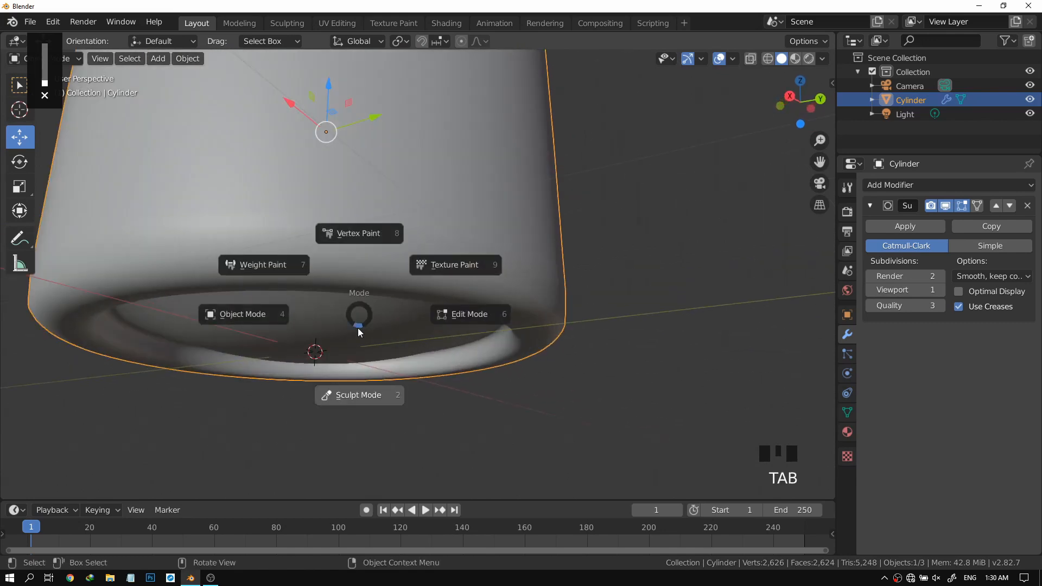
pyautogui.click(440, 314)
pyautogui.moveTo(316, 309); pyautogui.dragTo(315, 296)
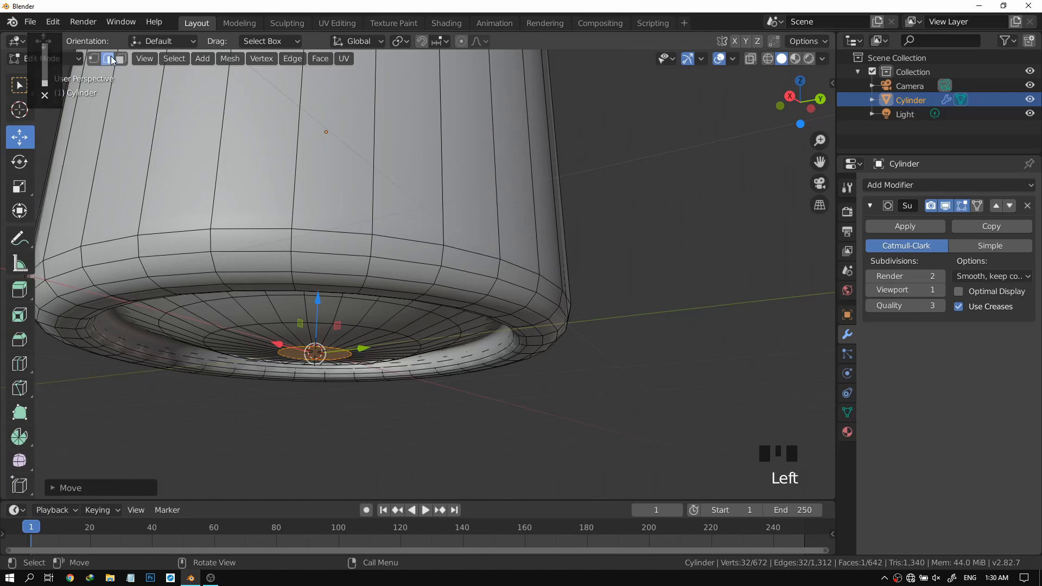
# Select the edge loop around the innermost bottom face, raise it slightly along Z, and return to Object Mode.
pyautogui.moveTo(240, 309); pyautogui.dragTo(311, 298, button='middle')
pyautogui.doubleClick(283, 243)
pyautogui.click(321, 297)
pyautogui.moveTo(322, 298); pyautogui.dragTo(321, 294)
pyautogui.press('Tab')
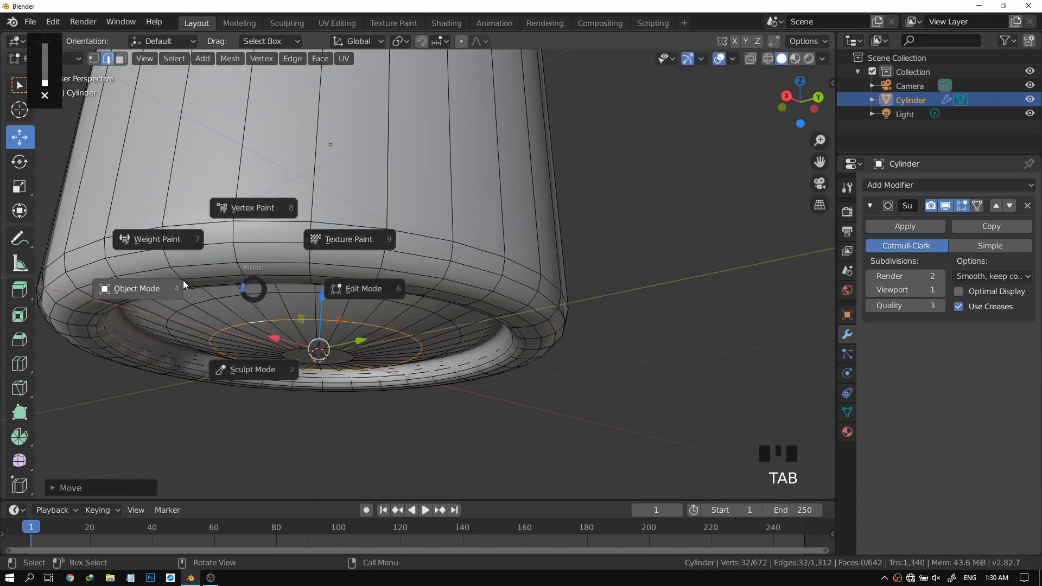
# Examine the smooth-shaded cylinder's body, top and recessed underside from several angles in Object Mode.
pyautogui.scroll(-6, 295, 277)
pyautogui.moveTo(295, 276)
pyautogui.mouseDown(button='middle')
pyautogui.moveTo(342, 187)
pyautogui.moveTo(268, 238)
pyautogui.moveTo(296, 288)
pyautogui.mouseUp(button='middle')
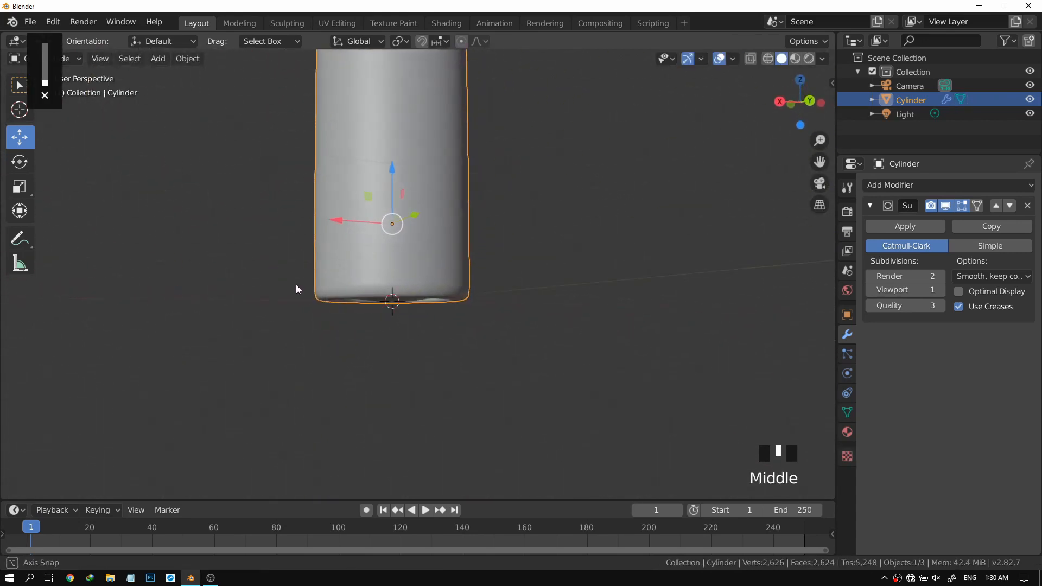
pyautogui.scroll(-2, 449, 239)
pyautogui.moveTo(448, 239)
pyautogui.keyDown('shift'); pyautogui.mouseDown(button='middle')
pyautogui.moveTo(441, 290)
pyautogui.moveTo(440, 253)
pyautogui.mouseUp(button='middle'); pyautogui.keyUp('shift')
pyautogui.click(441, 252)
pyautogui.scroll(3, 504, 325)
pyautogui.moveTo(505, 325); pyautogui.dragTo(448, 337, button='middle')
pyautogui.scroll(2, 445, 363)
pyautogui.scroll(-1, 411, 258)
pyautogui.scroll(-4, 448, 337)
pyautogui.moveTo(464, 247); pyautogui.dragTo(450, 333, button='middle')
pyautogui.scroll(2, 432, 356)
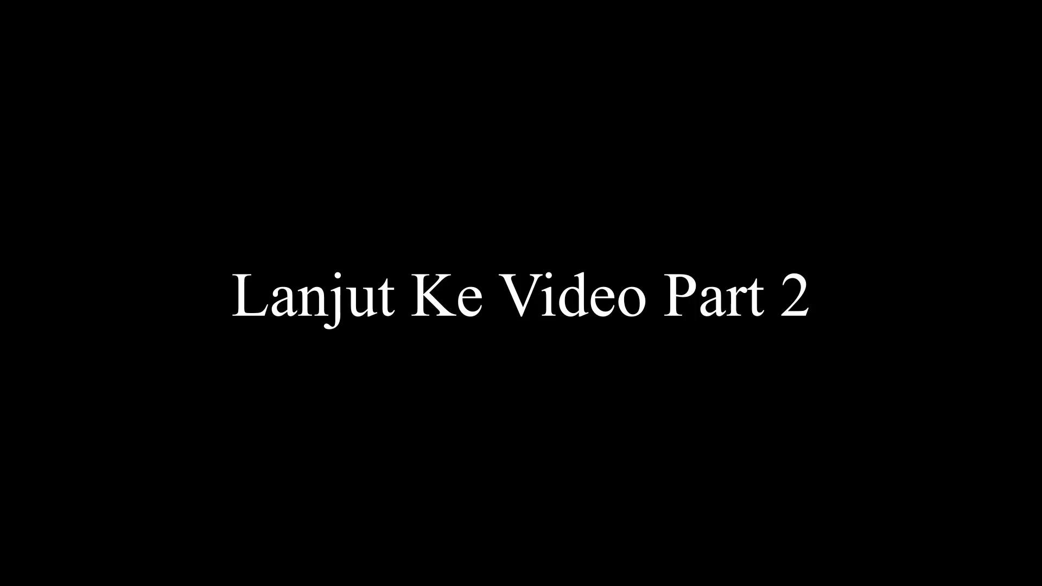